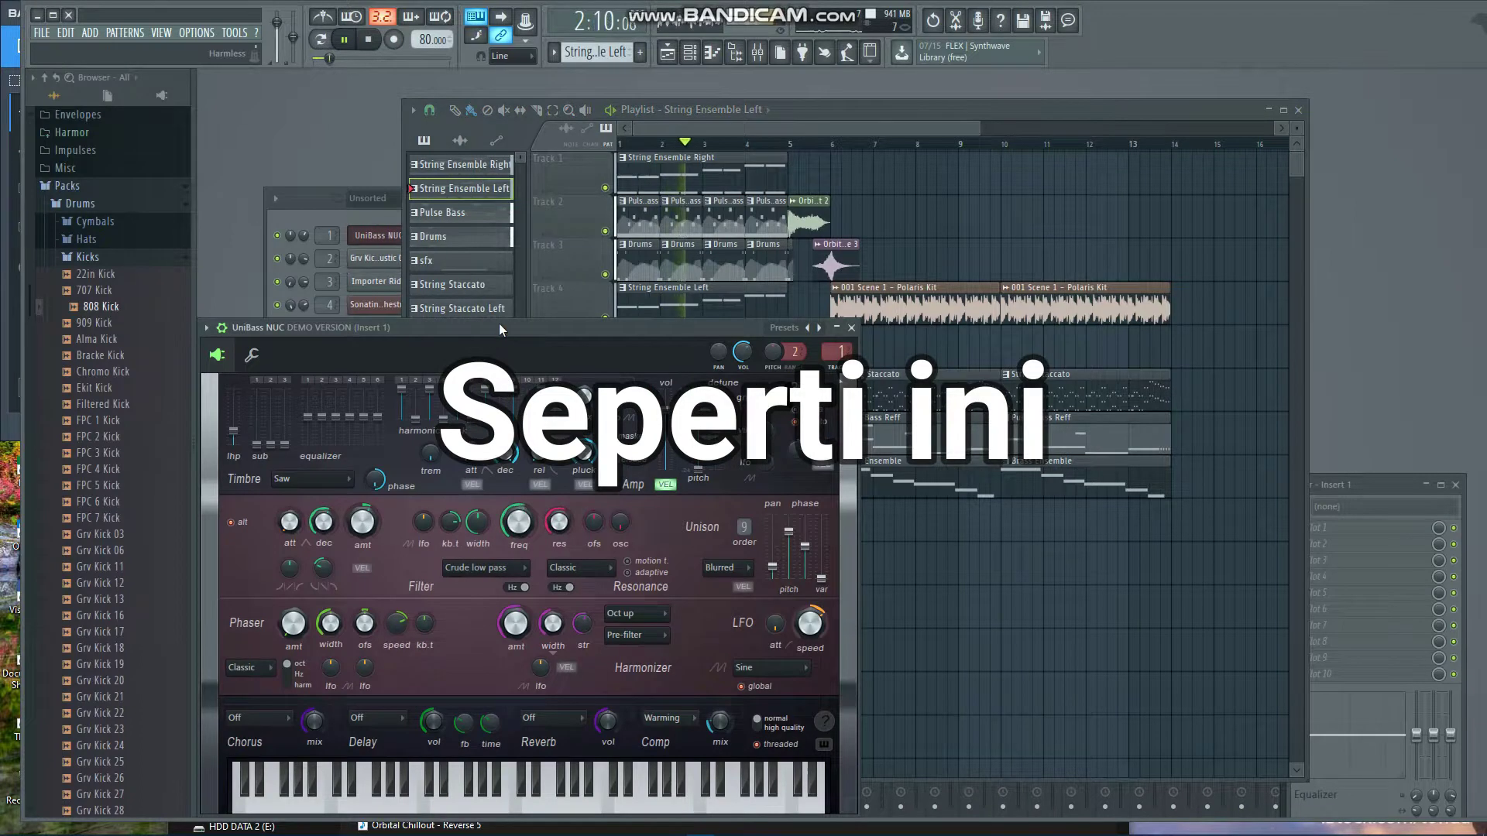
pyautogui.moveTo(551, 327); pyautogui.dragTo(672, 274)
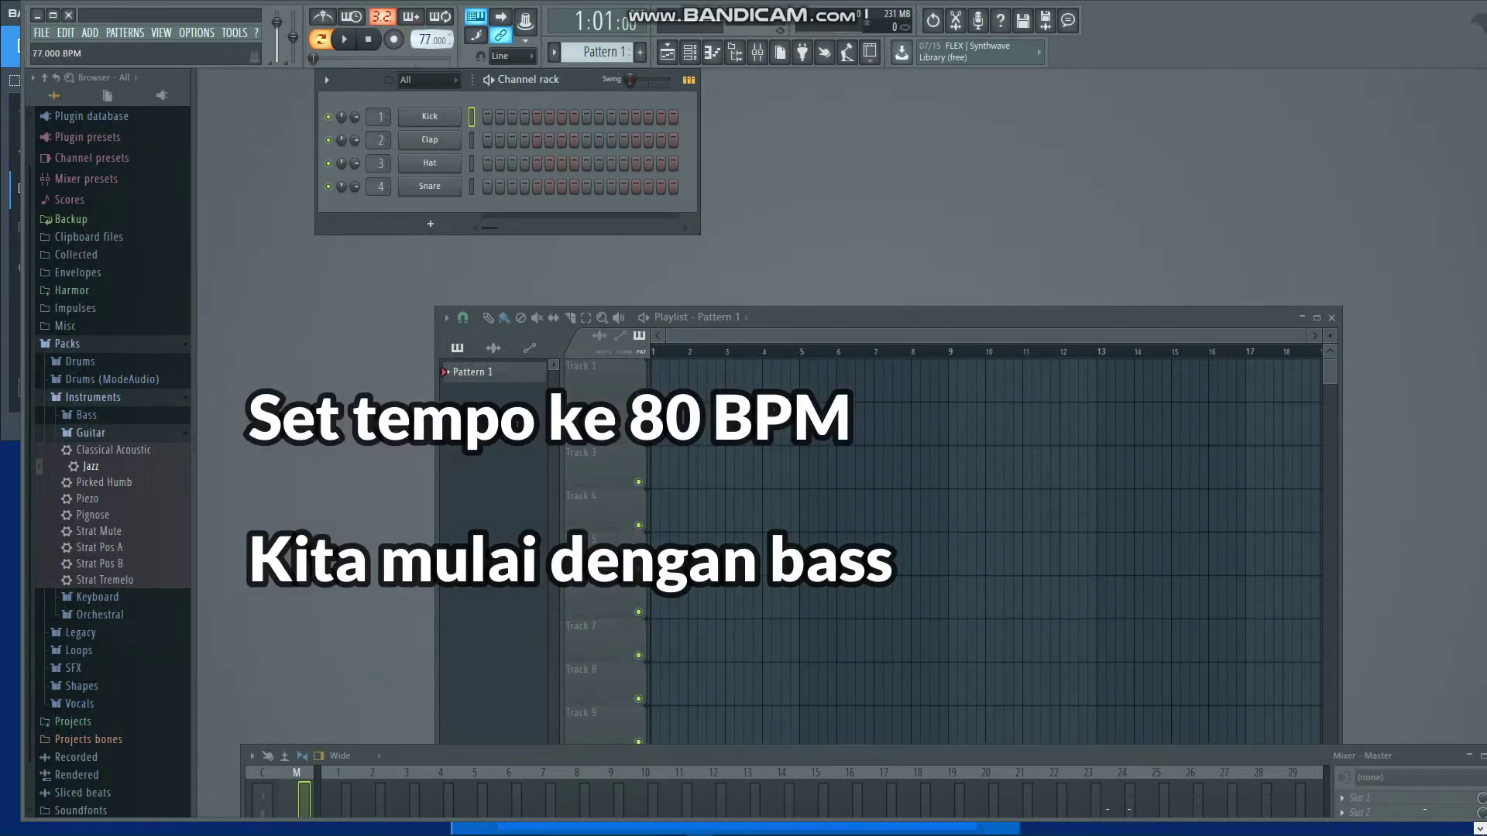
# Step: Insert a Harmless synth channel above the Kick channel in the channel rack
pyautogui.rightClick(433, 120)
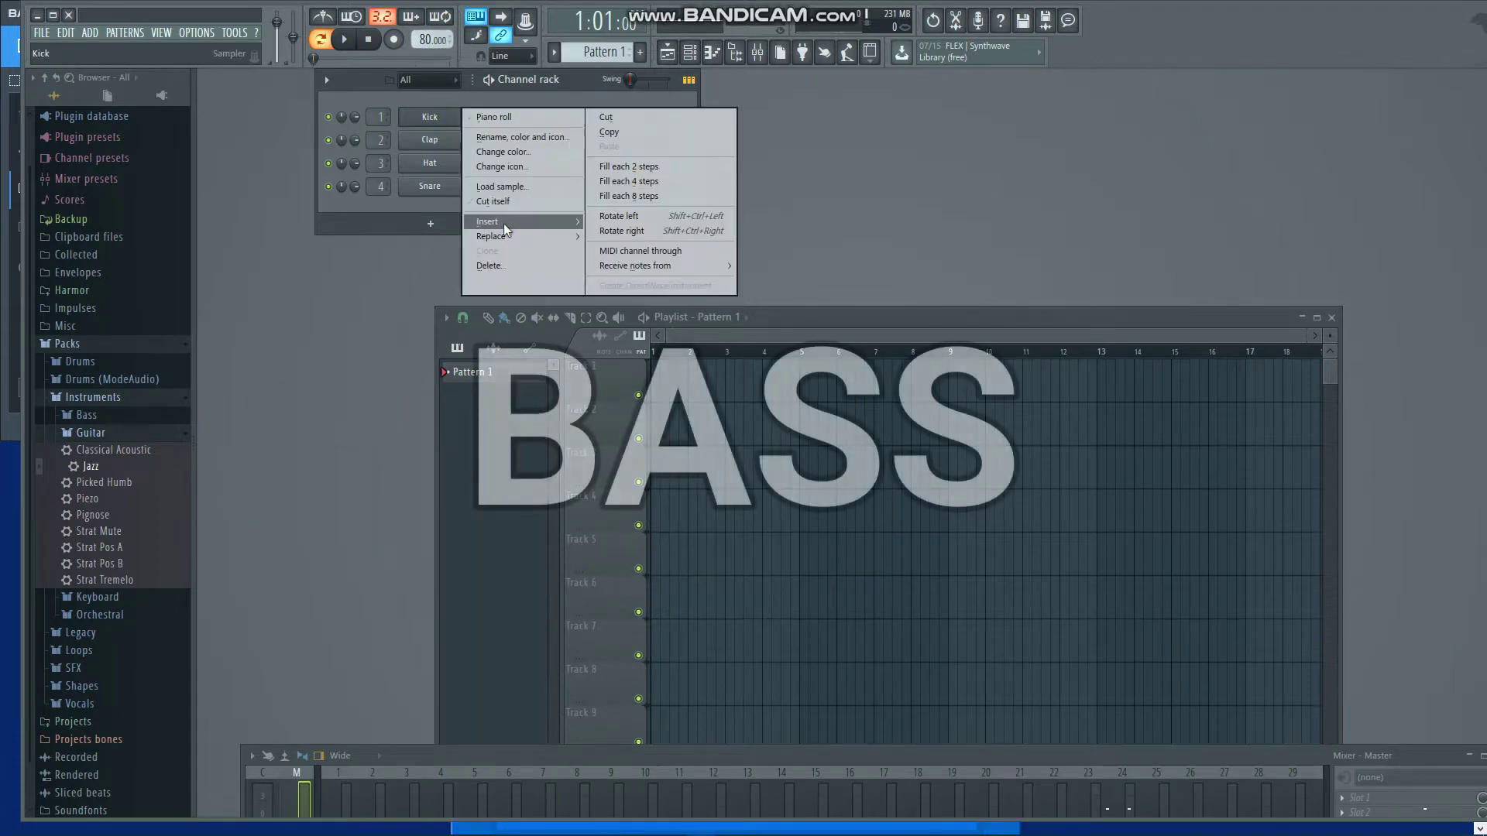
pyautogui.moveTo(503, 223)
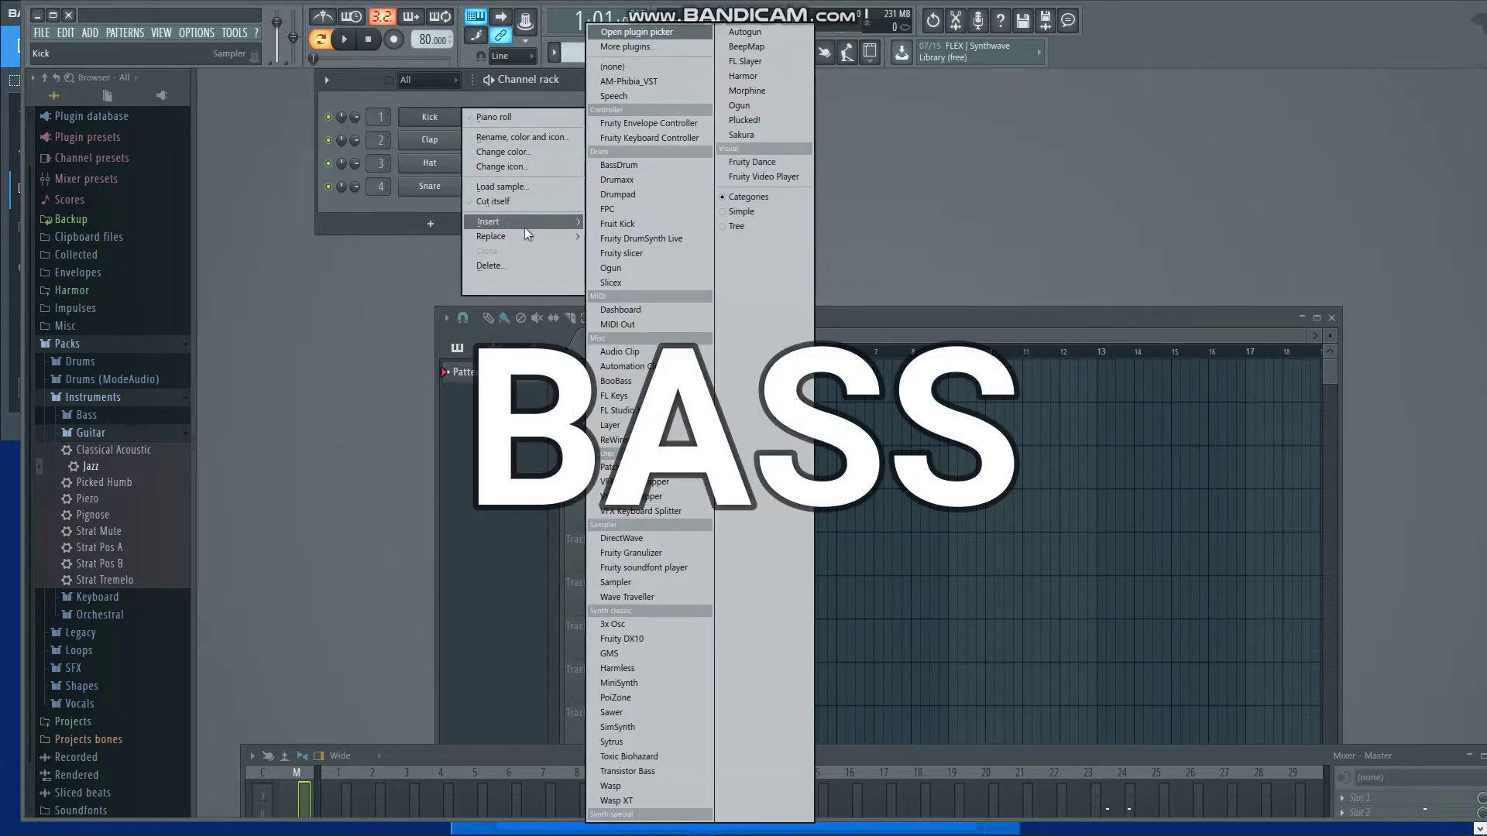
pyautogui.click(672, 670)
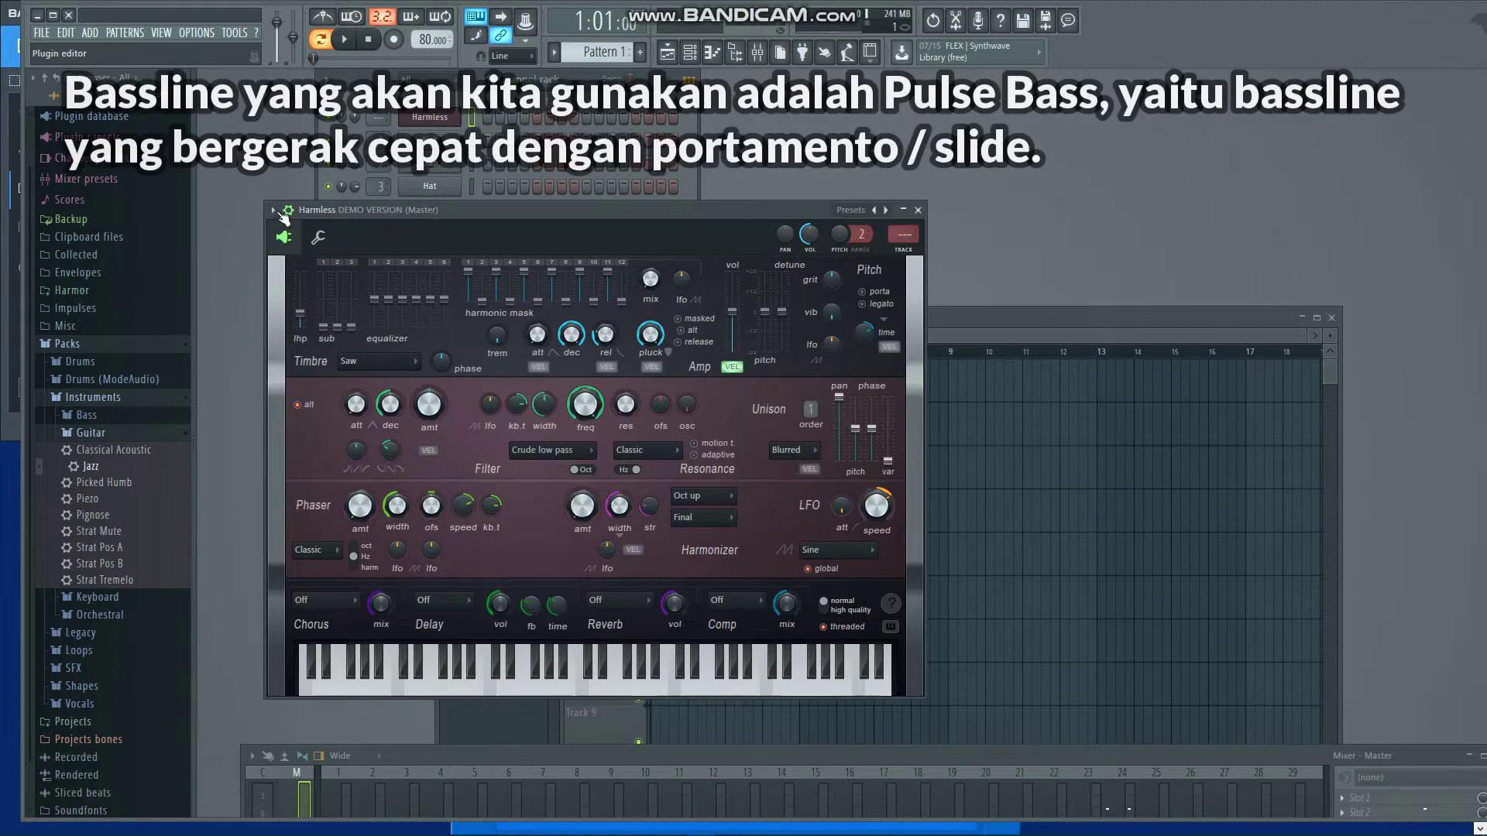
# Step: Load the UniBass NUC preset from the Harmless factory presets
pyautogui.click(273, 210)
pyautogui.moveTo(303, 255)
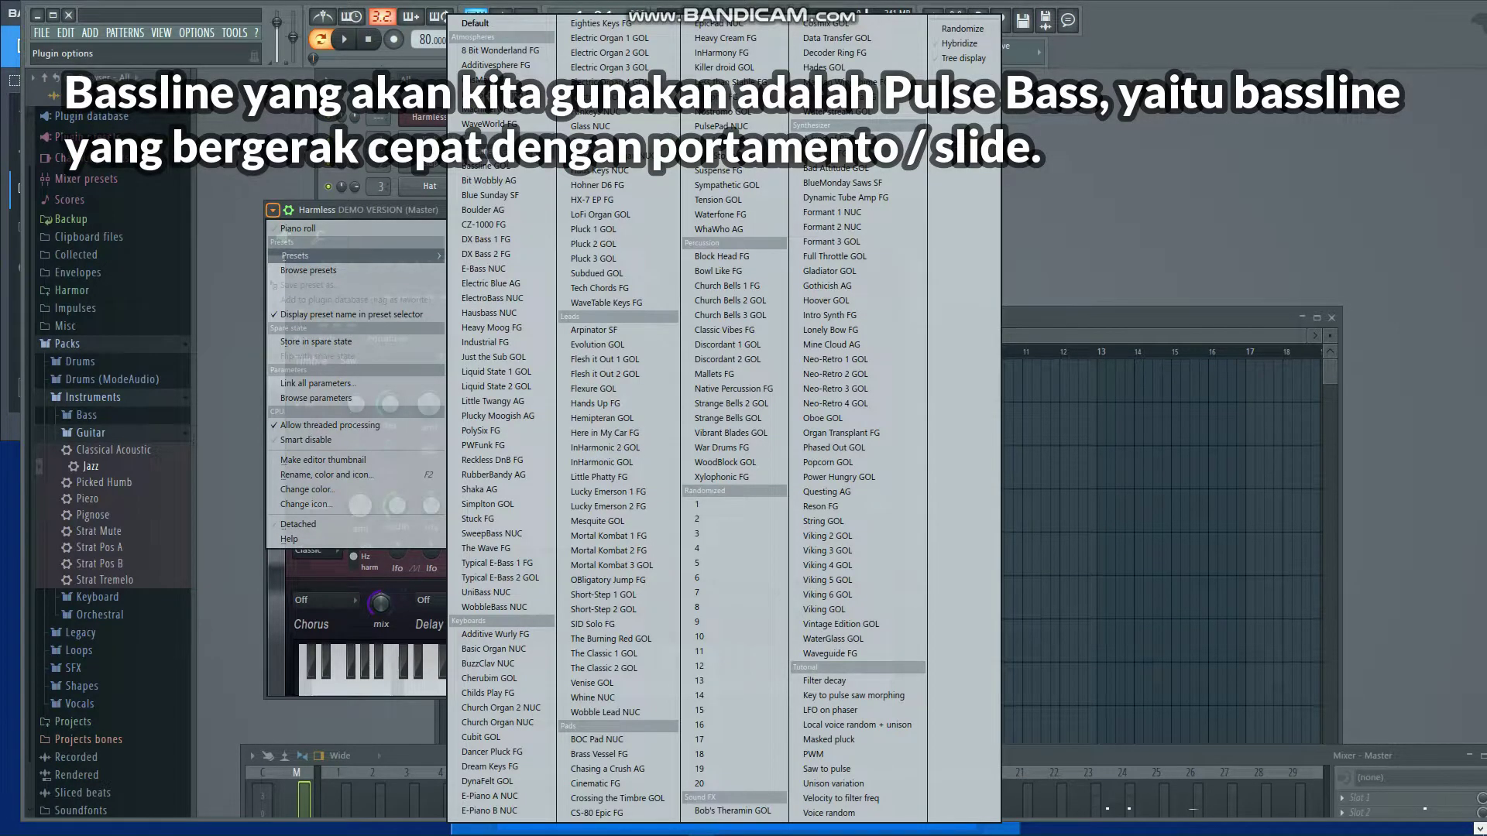
pyautogui.click(502, 154)
pyautogui.click(885, 210)
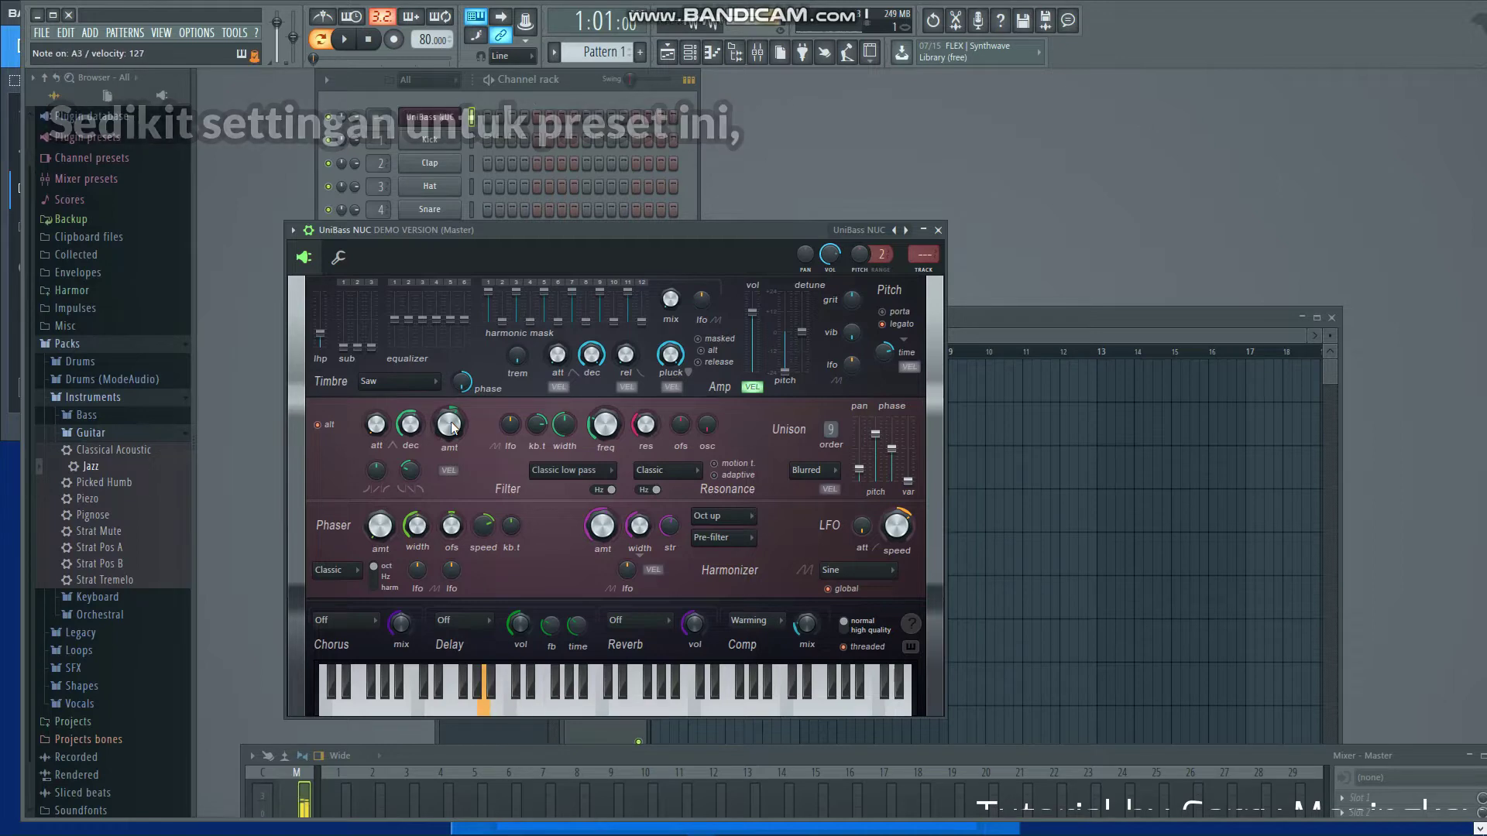
# Step: Move the synth window clear of the channel rack and record a live-played UniBass NUC bassline into Pattern 1
pyautogui.moveTo(548, 230); pyautogui.dragTo(1089, 335)
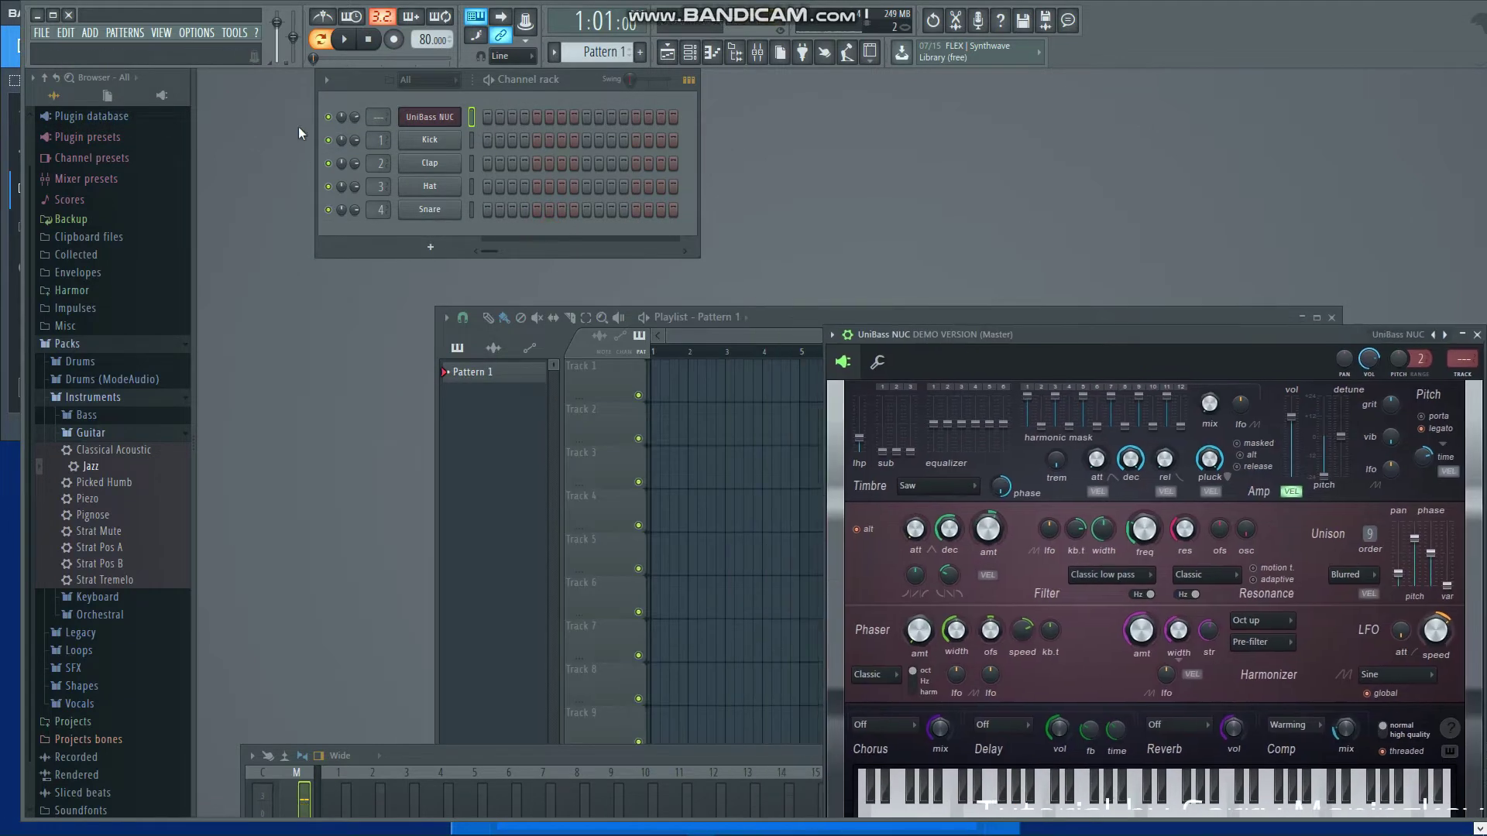
pyautogui.press('r')
pyautogui.press('space')
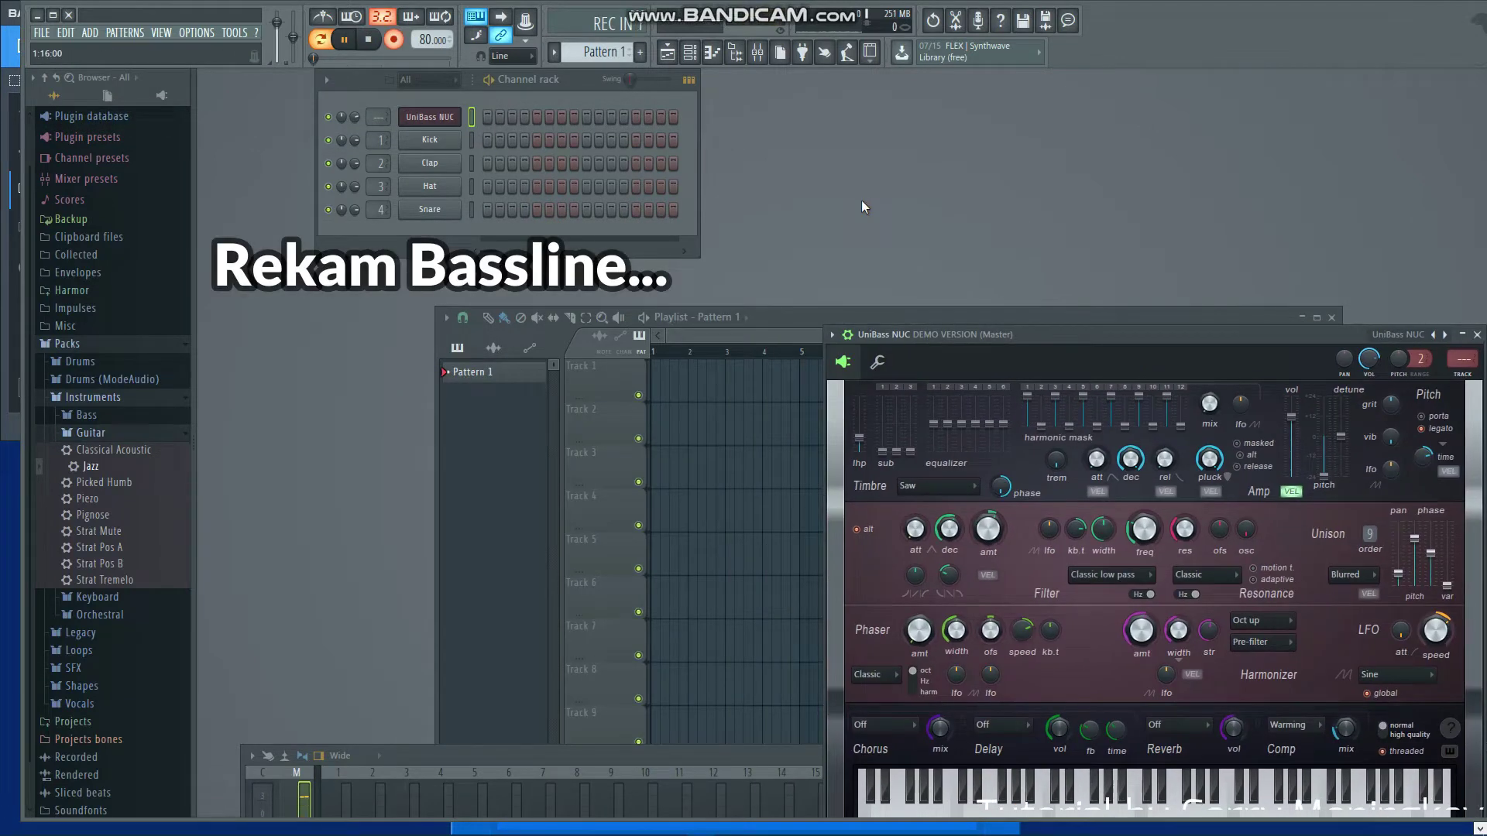
pyautogui.press('n')
pyautogui.press('q')
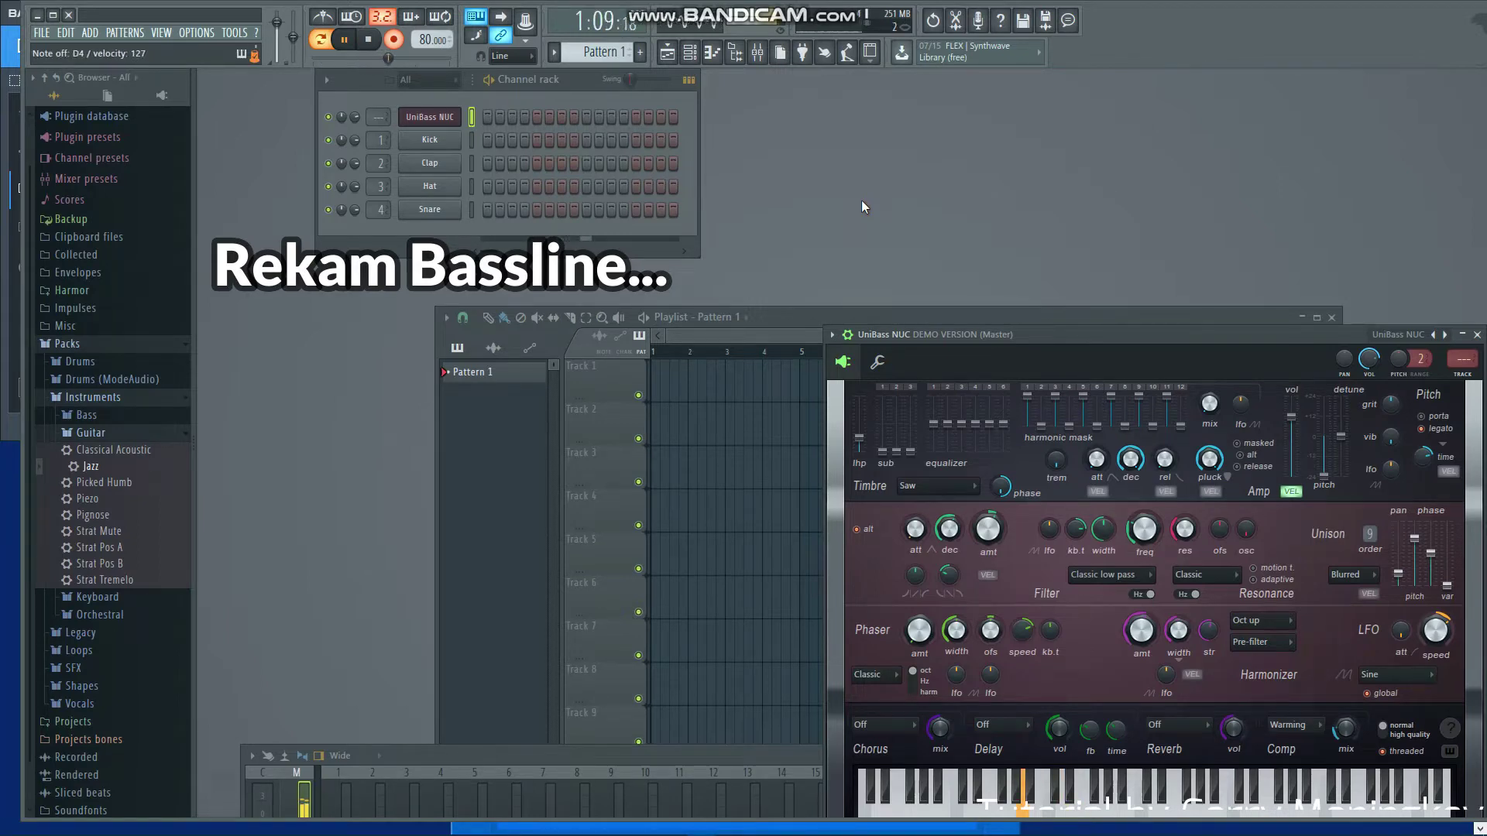
pyautogui.press('q')
pyautogui.press('space')
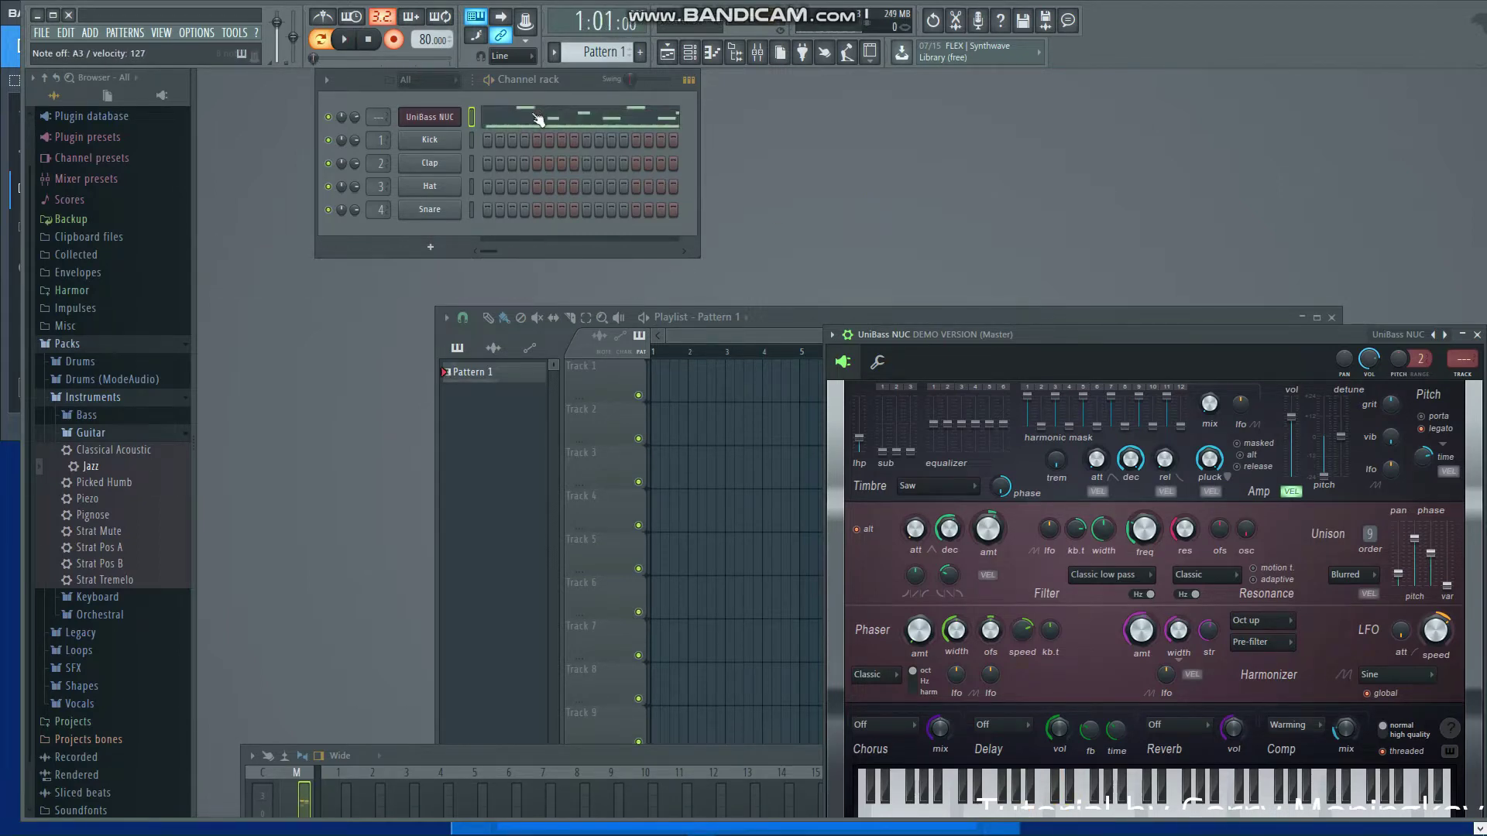
# Step: Align the recorded bassline notes to the grid in the UniBass NUC piano roll, starting the long A3 note at bar 1
pyautogui.press('F7')
pyautogui.press('space')
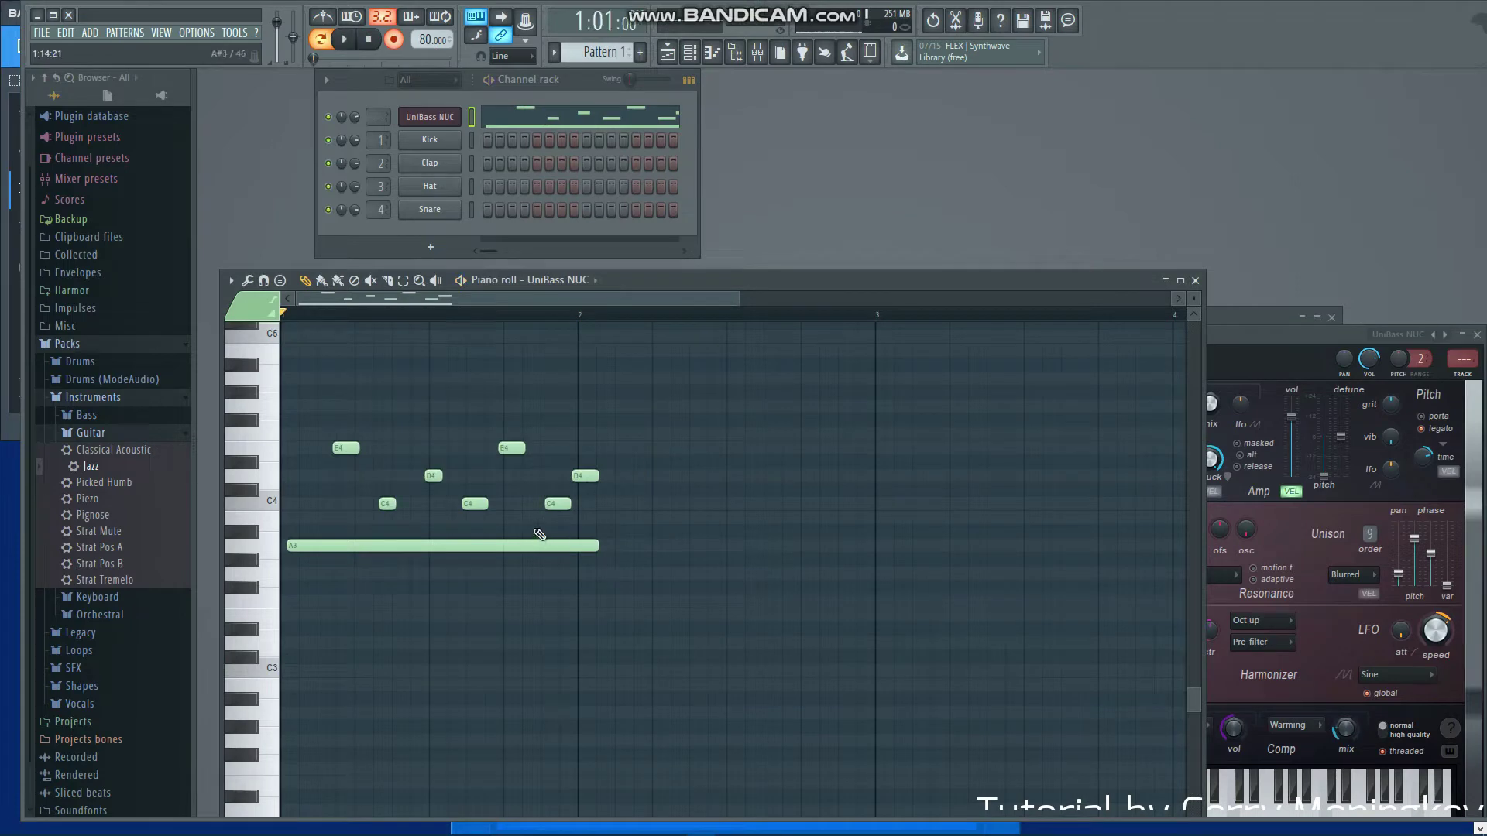
pyautogui.press('space')
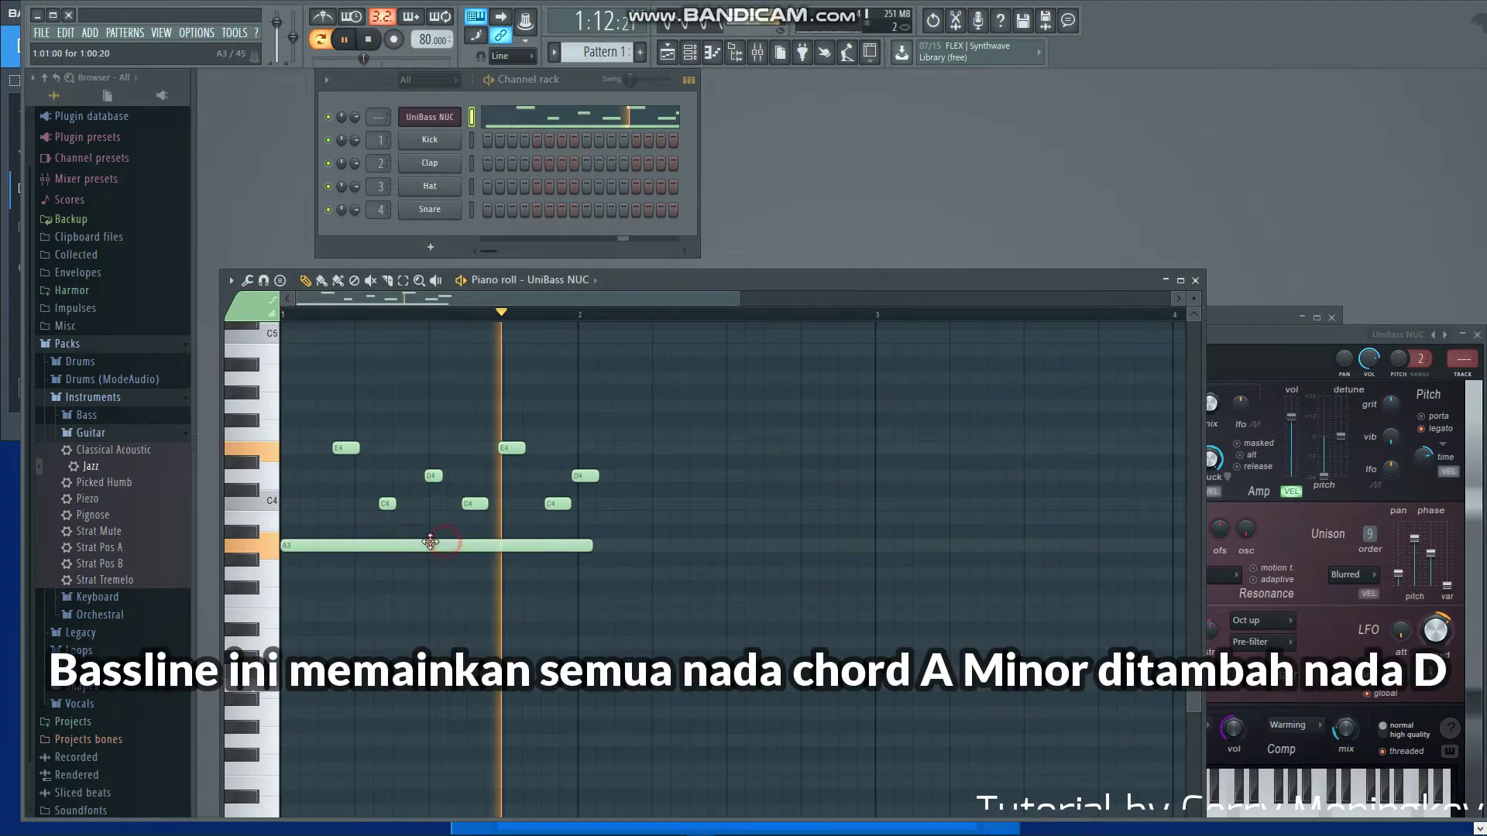
pyautogui.press('space')
pyautogui.moveTo(467, 503); pyautogui.dragTo(436, 499)
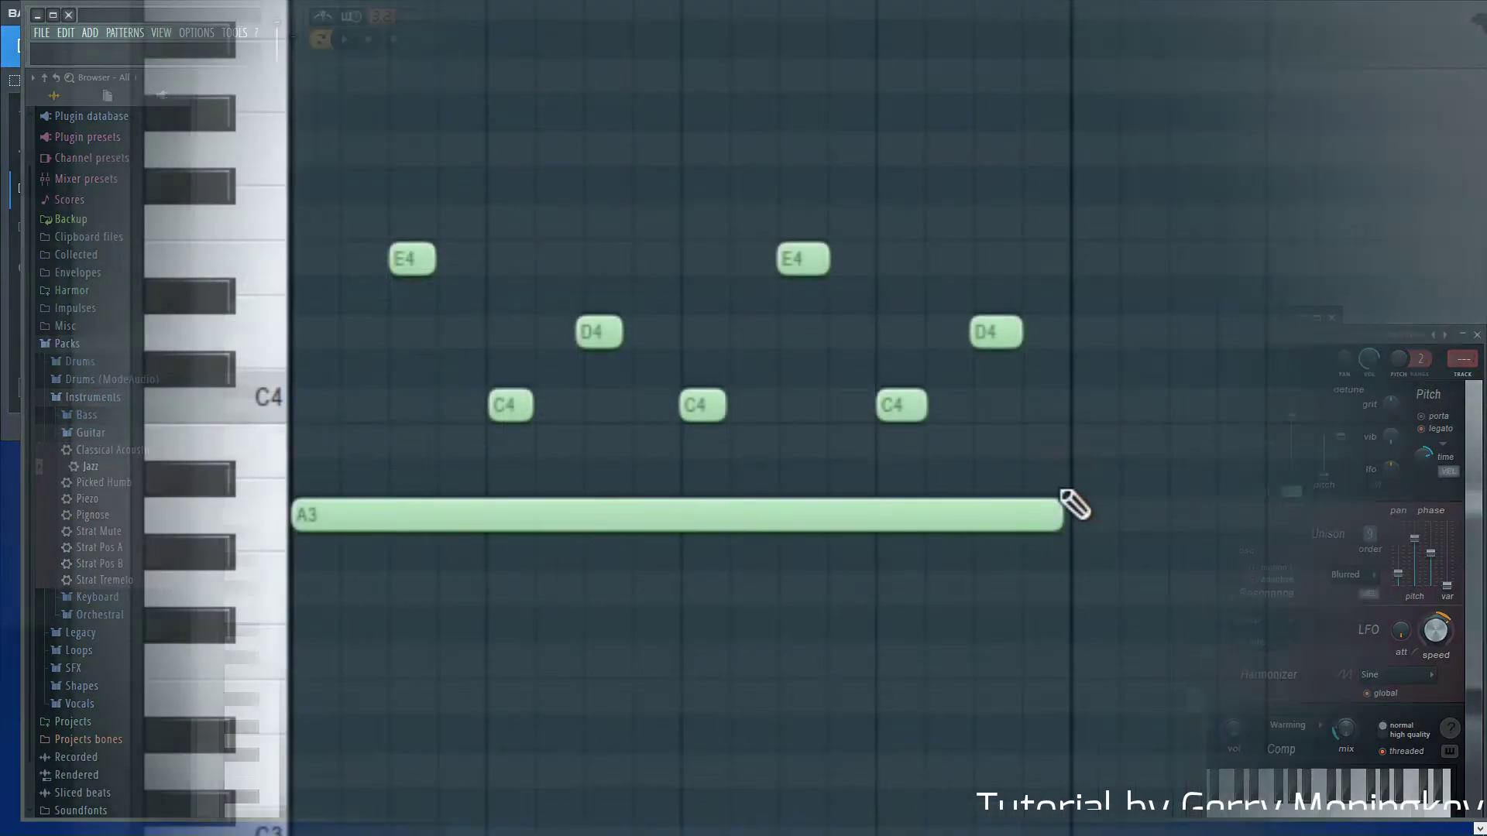
# Step: Adjust the filter's resonance knob during playback and arm recording for notes and automation
pyautogui.press('space')
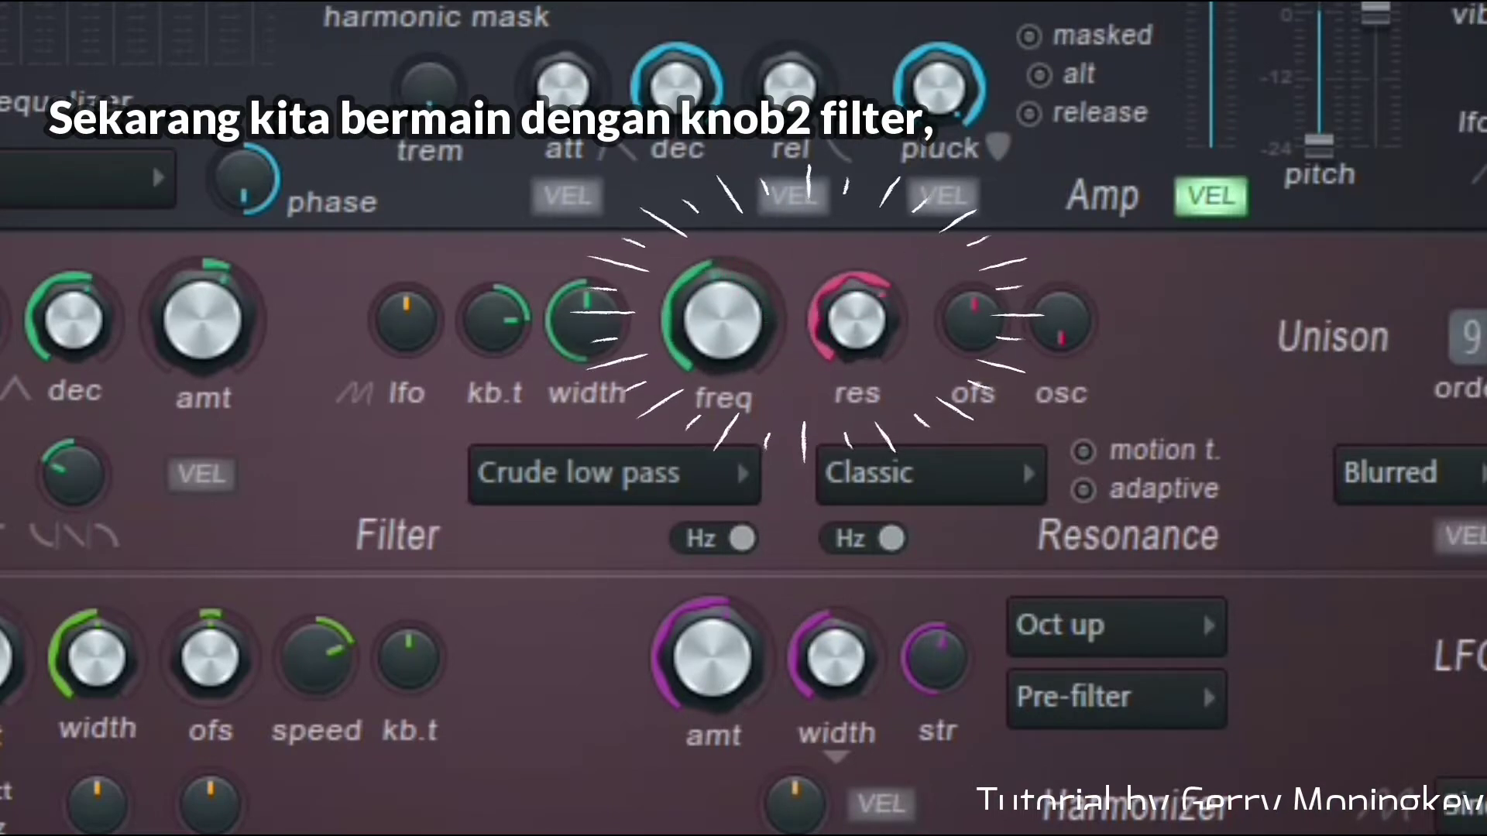
pyautogui.moveTo(858, 323); pyautogui.dragTo(864, 329)
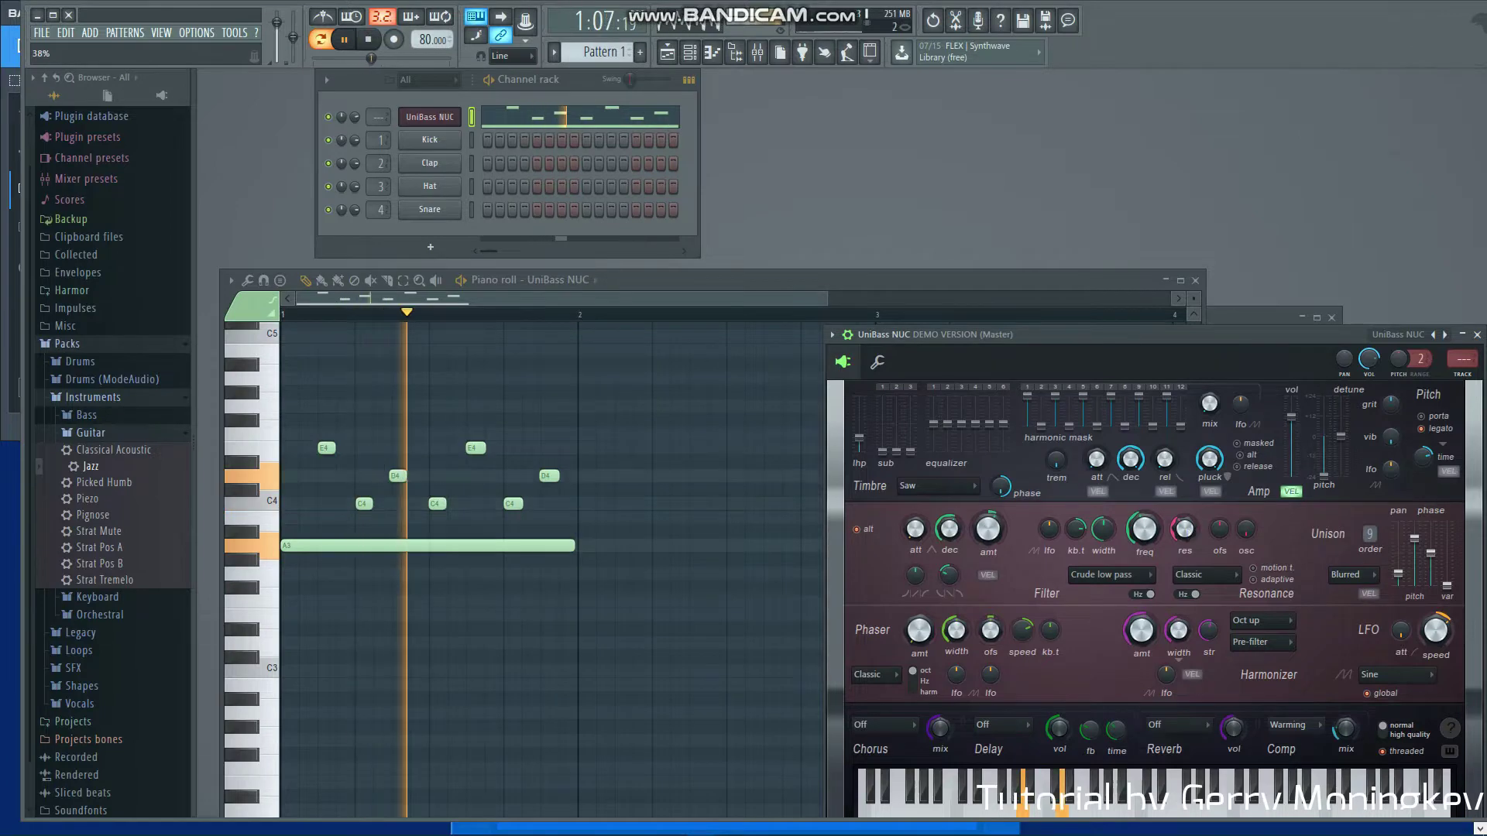
pyautogui.press('space')
pyautogui.press('r')
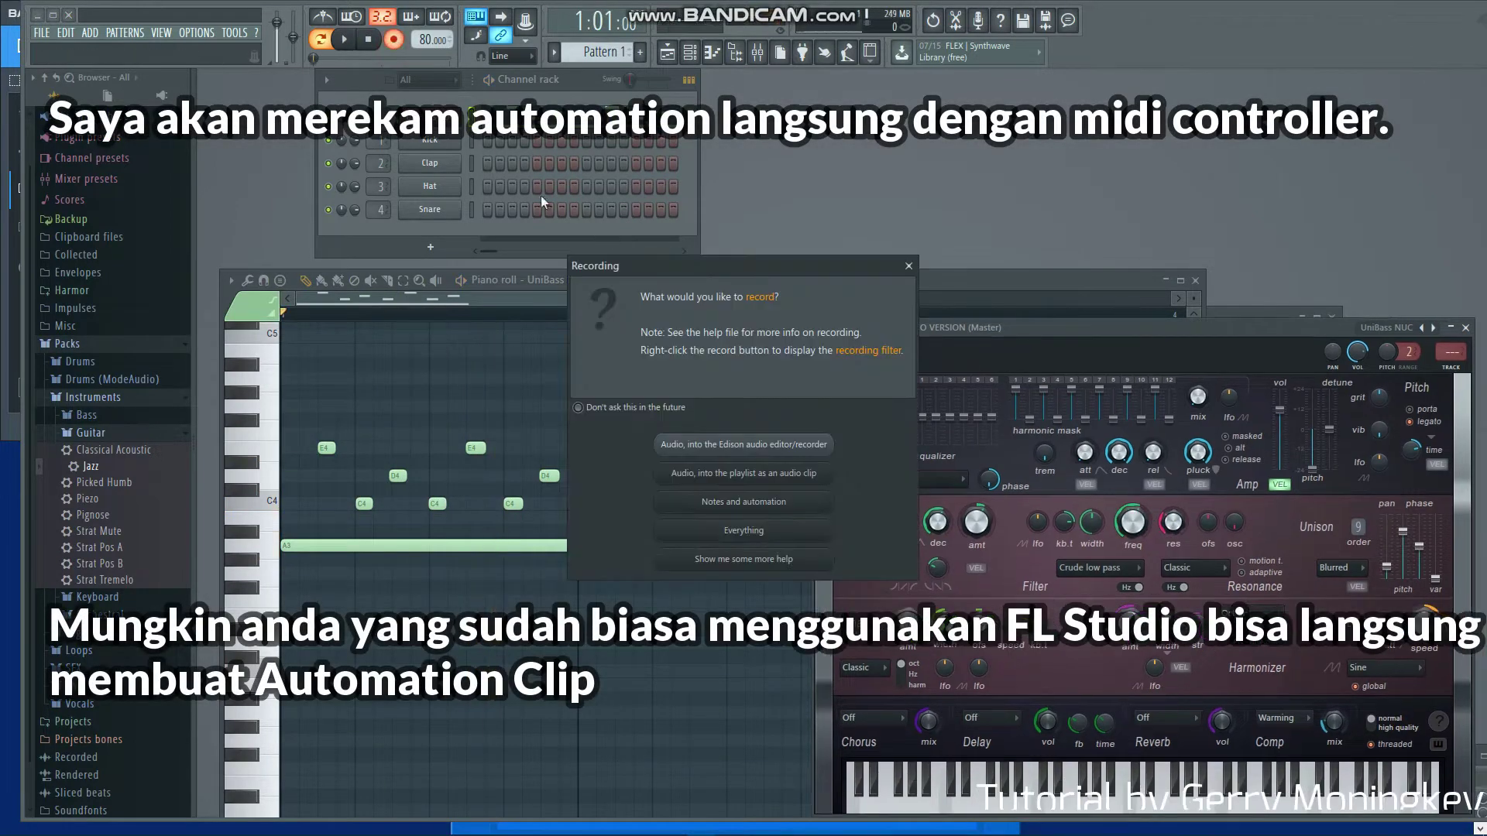
pyautogui.click(753, 505)
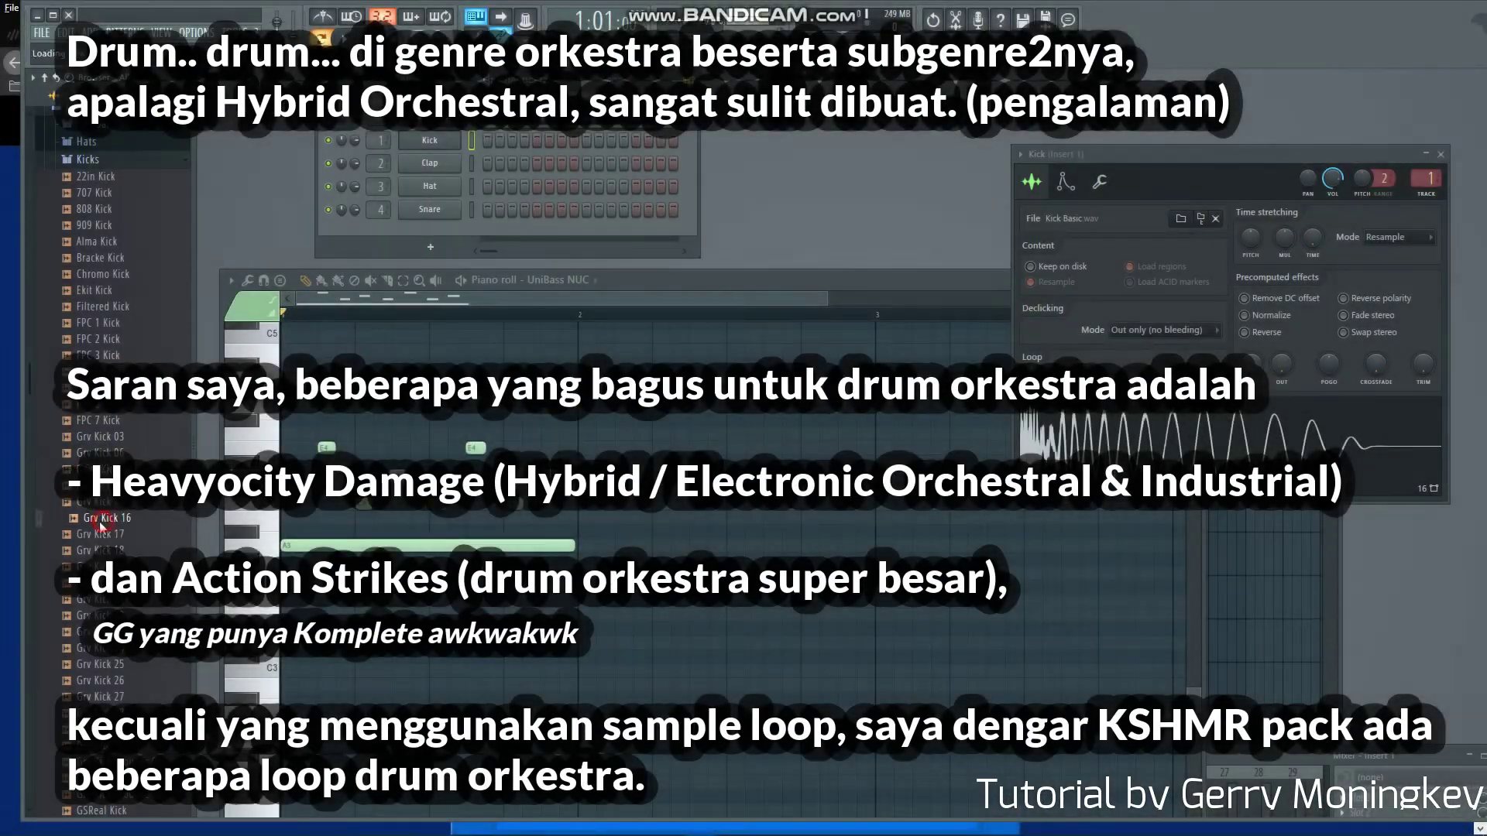
# Step: Browse the Drums packs, checking Percussion and the HQ Metal Kit for suitable orchestral drum sounds
pyautogui.scroll(5, 101, 527)
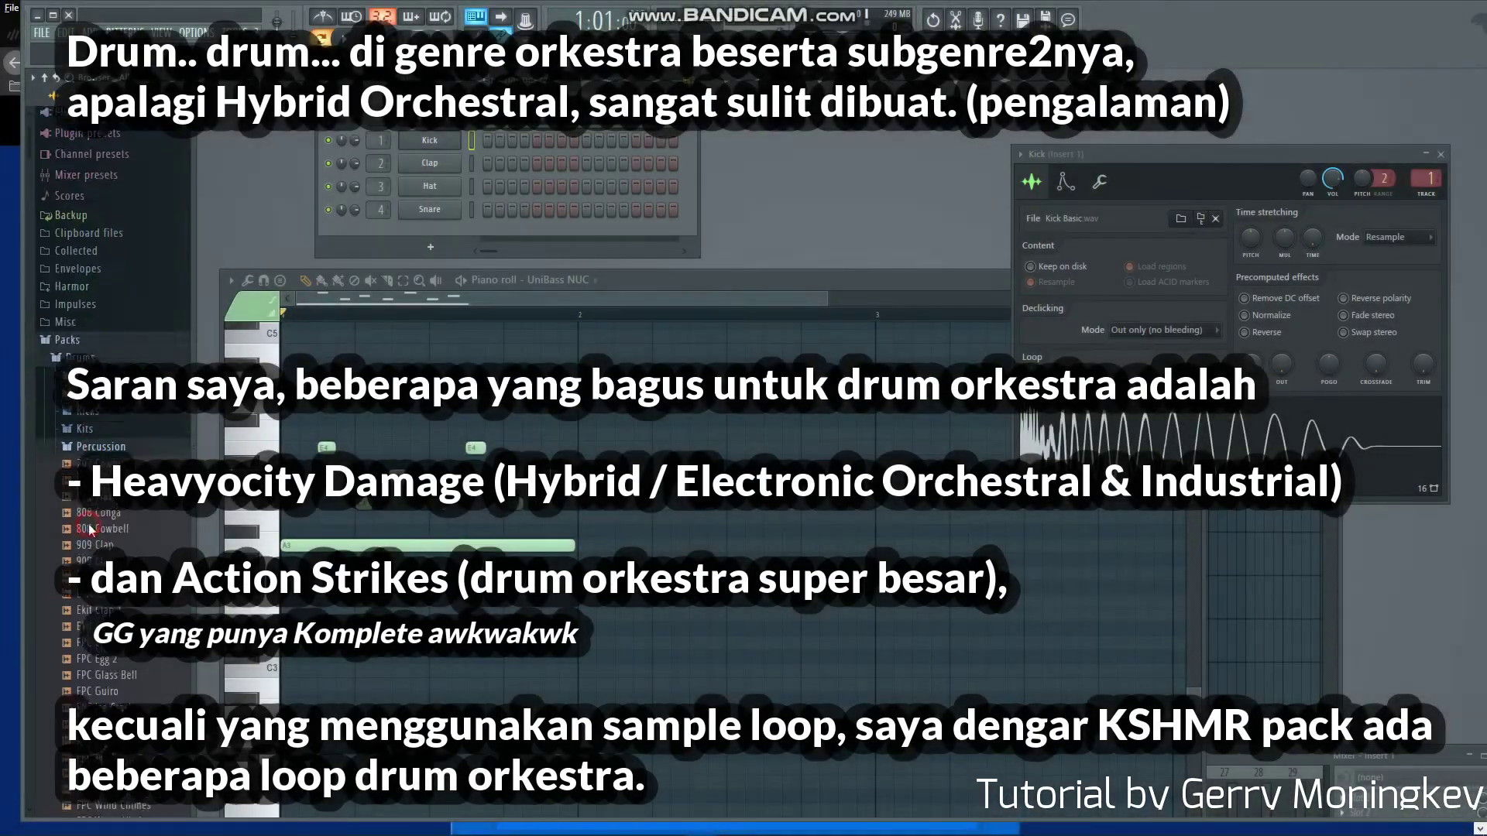
pyautogui.click(96, 509)
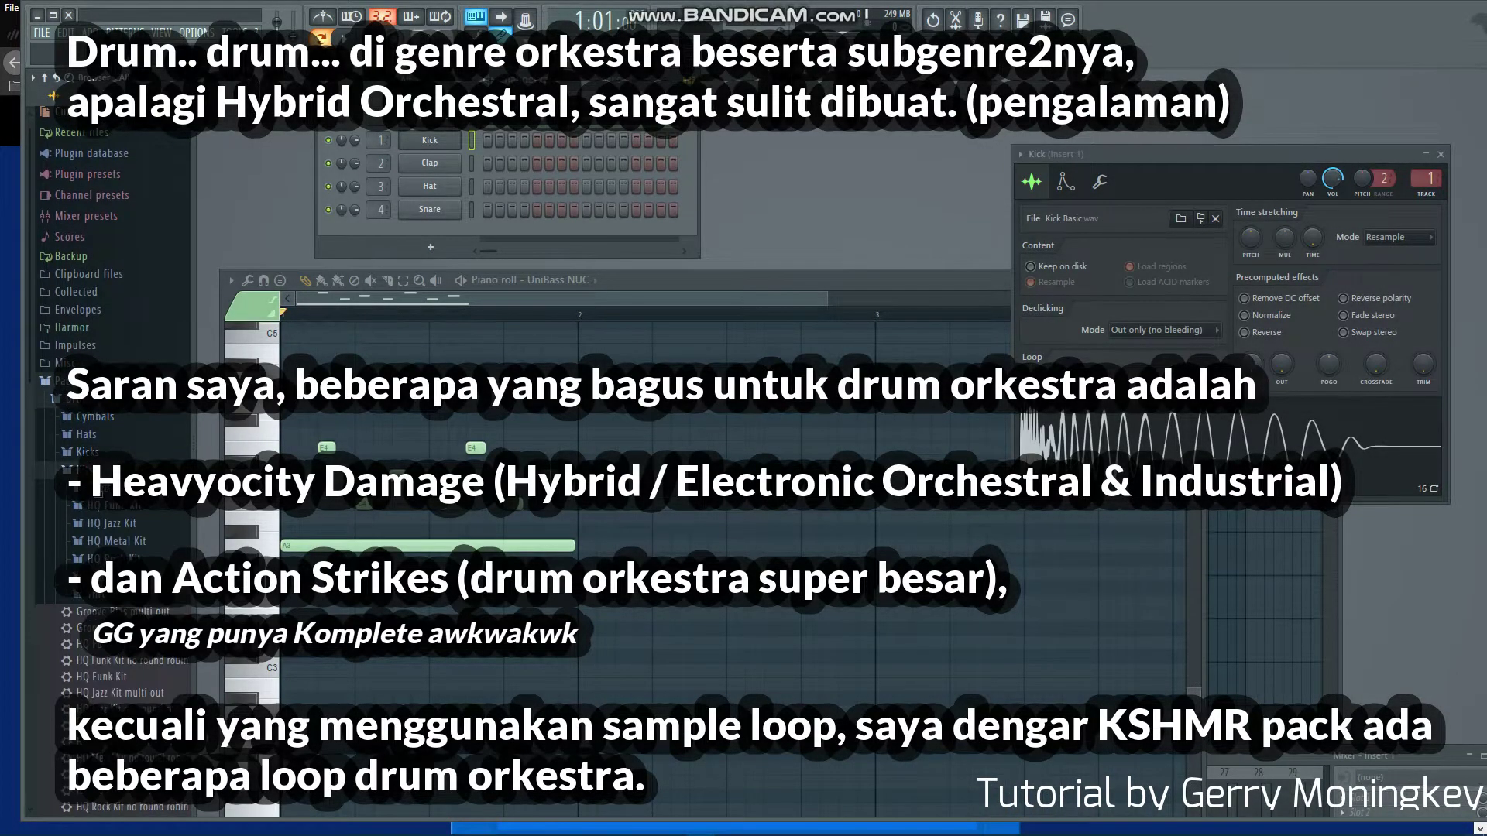
pyautogui.scroll(-3, 104, 520)
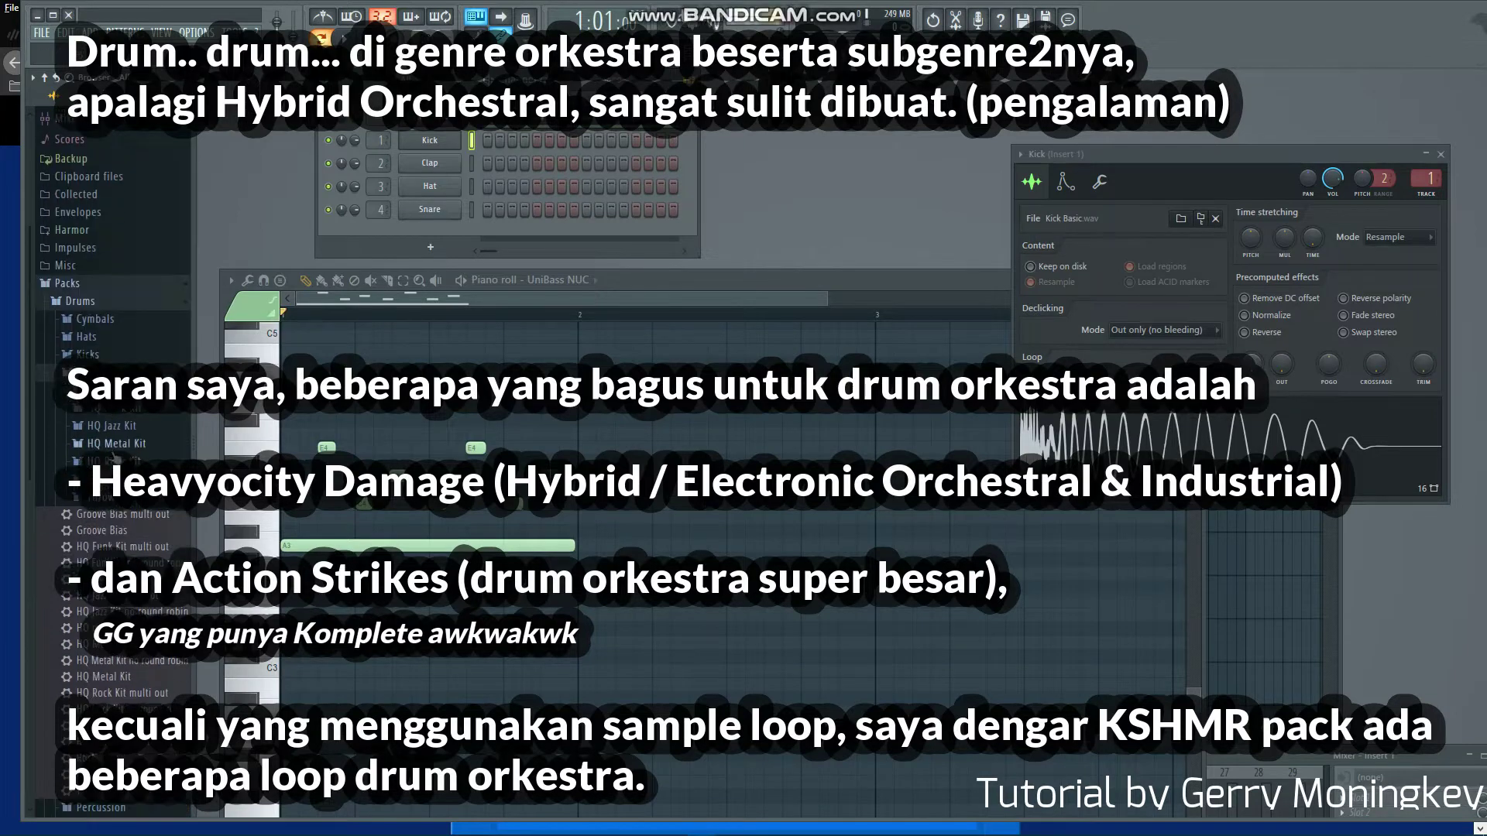
pyautogui.click(116, 444)
pyautogui.scroll(6, 124, 438)
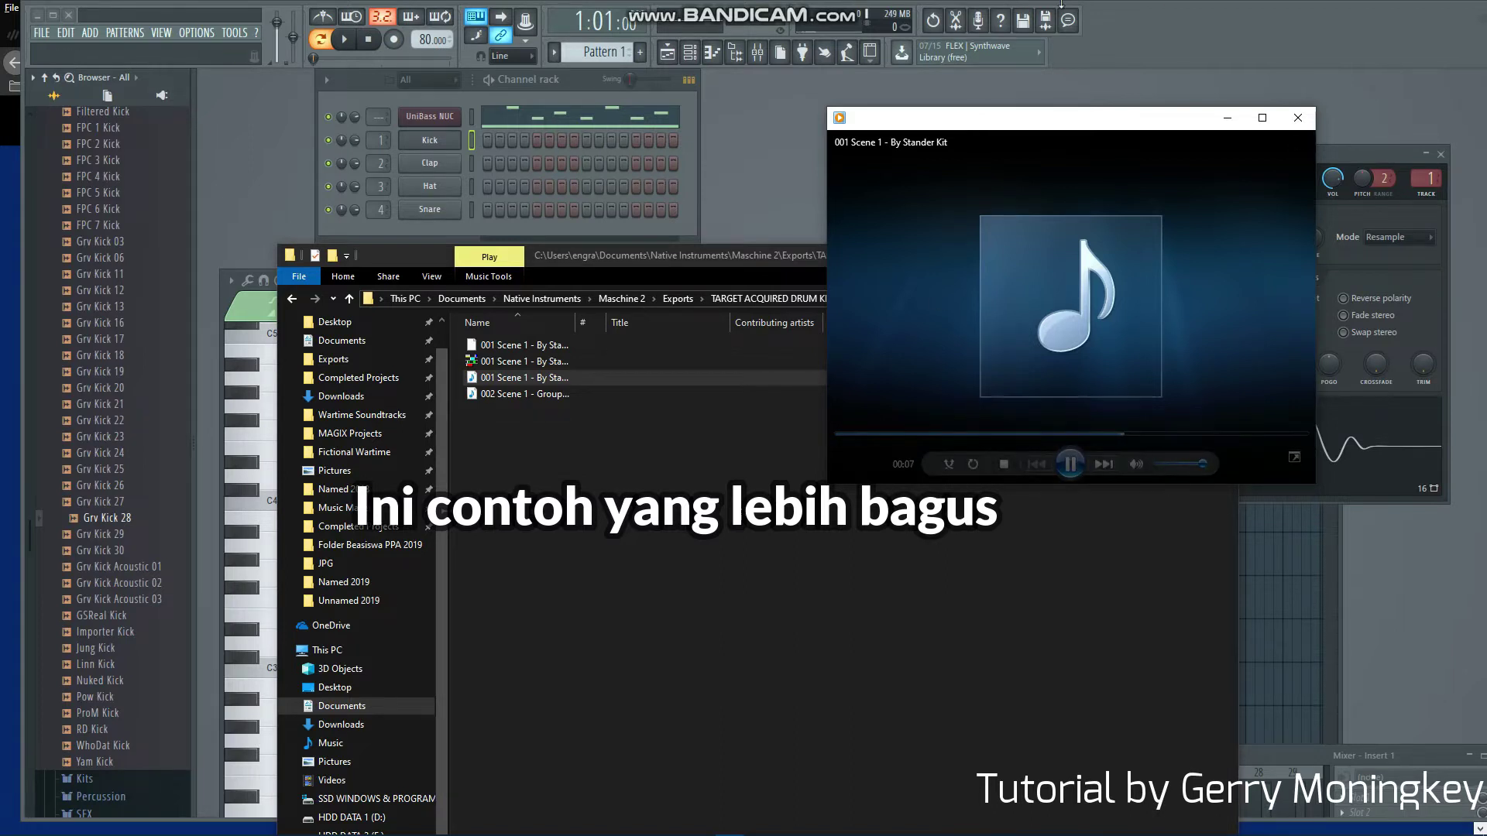
# Step: Close the example drum loop's player and audition kick samples in the Kicks pack, including several Grv Kick variants
pyautogui.click(1298, 124)
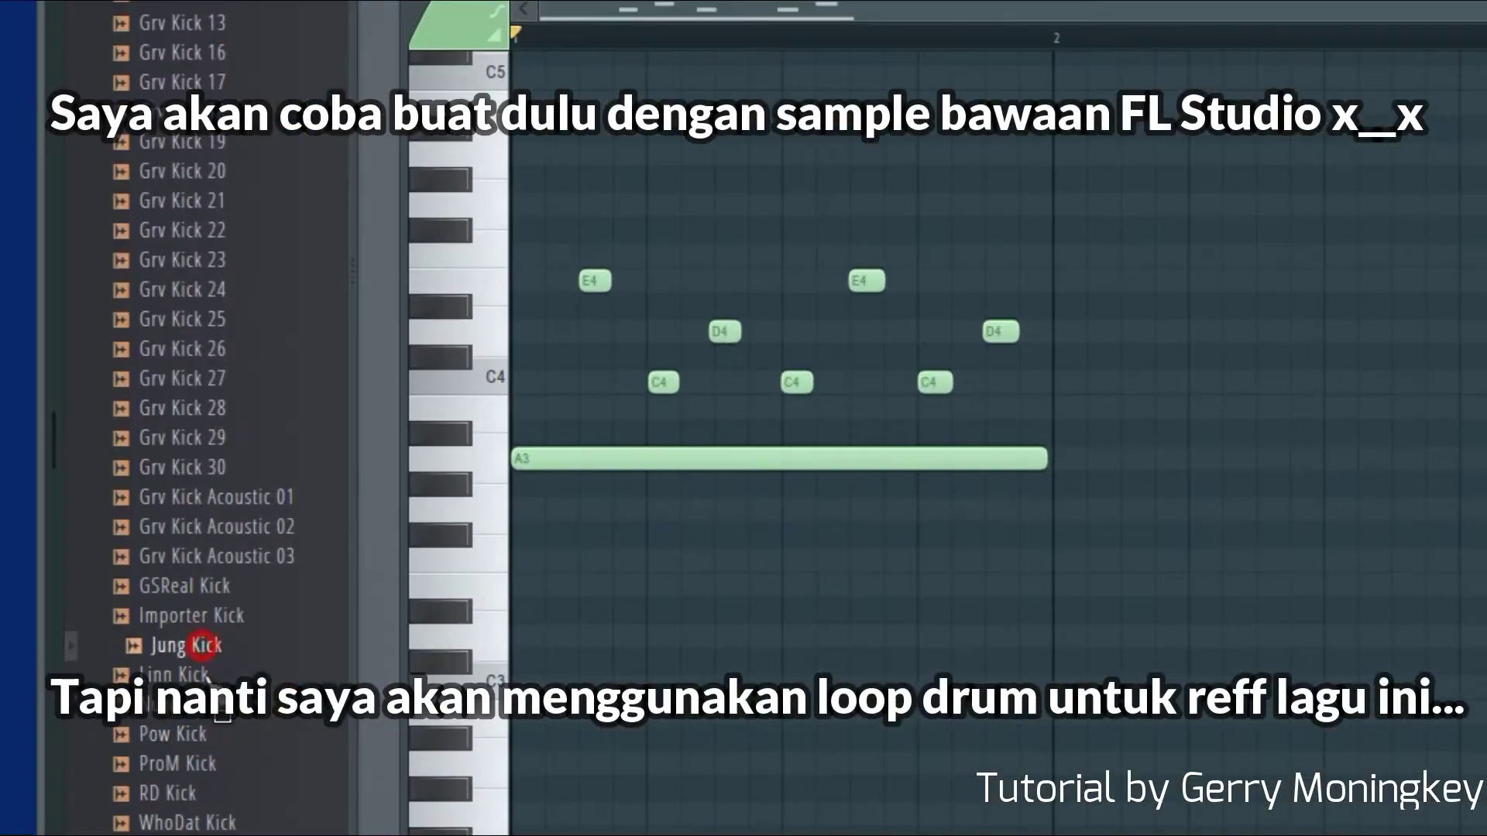
pyautogui.click(174, 793)
pyautogui.click(189, 616)
pyautogui.click(193, 527)
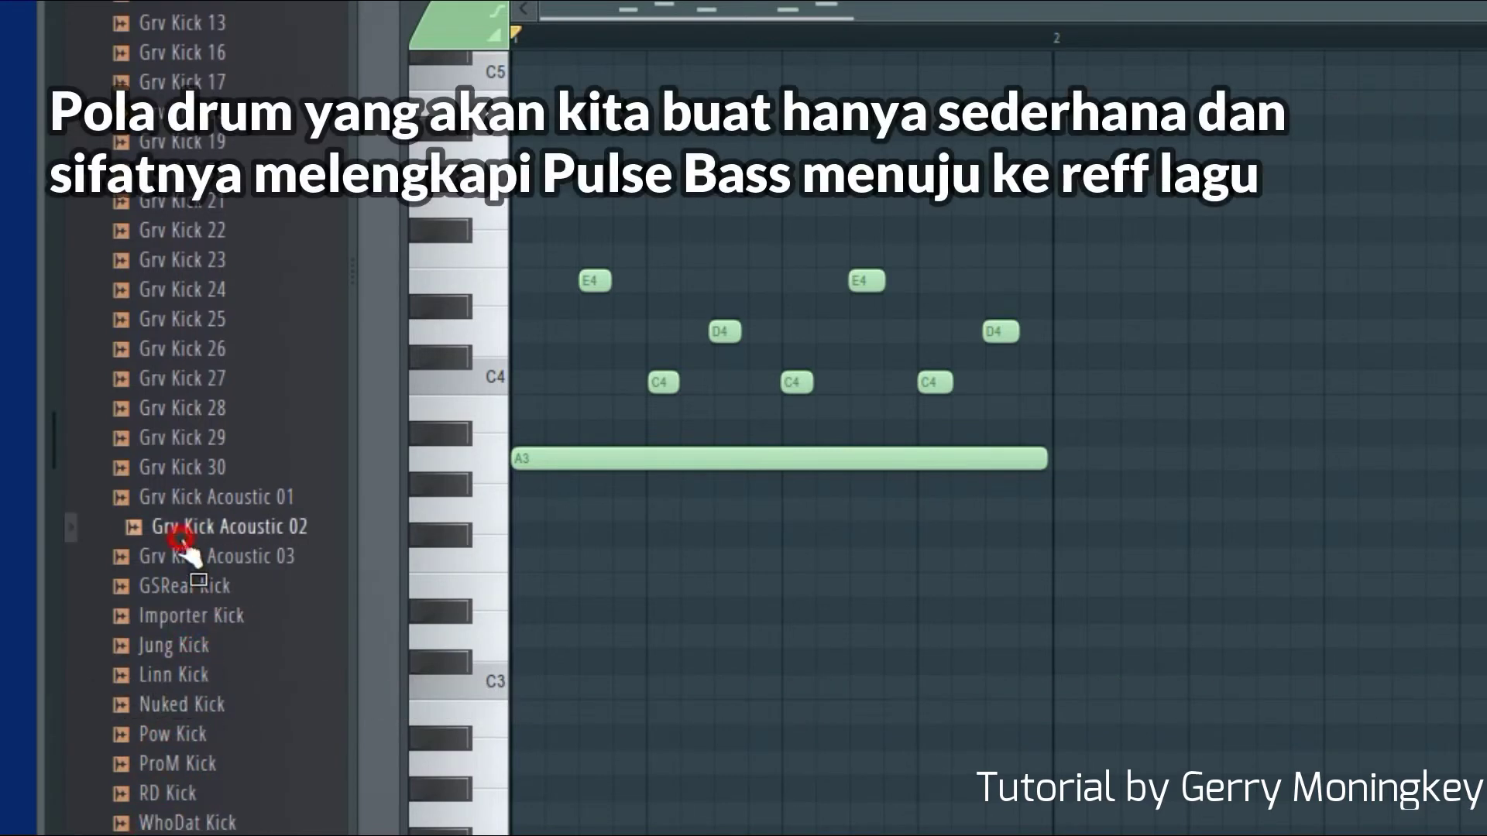
pyautogui.click(203, 439)
pyautogui.click(207, 291)
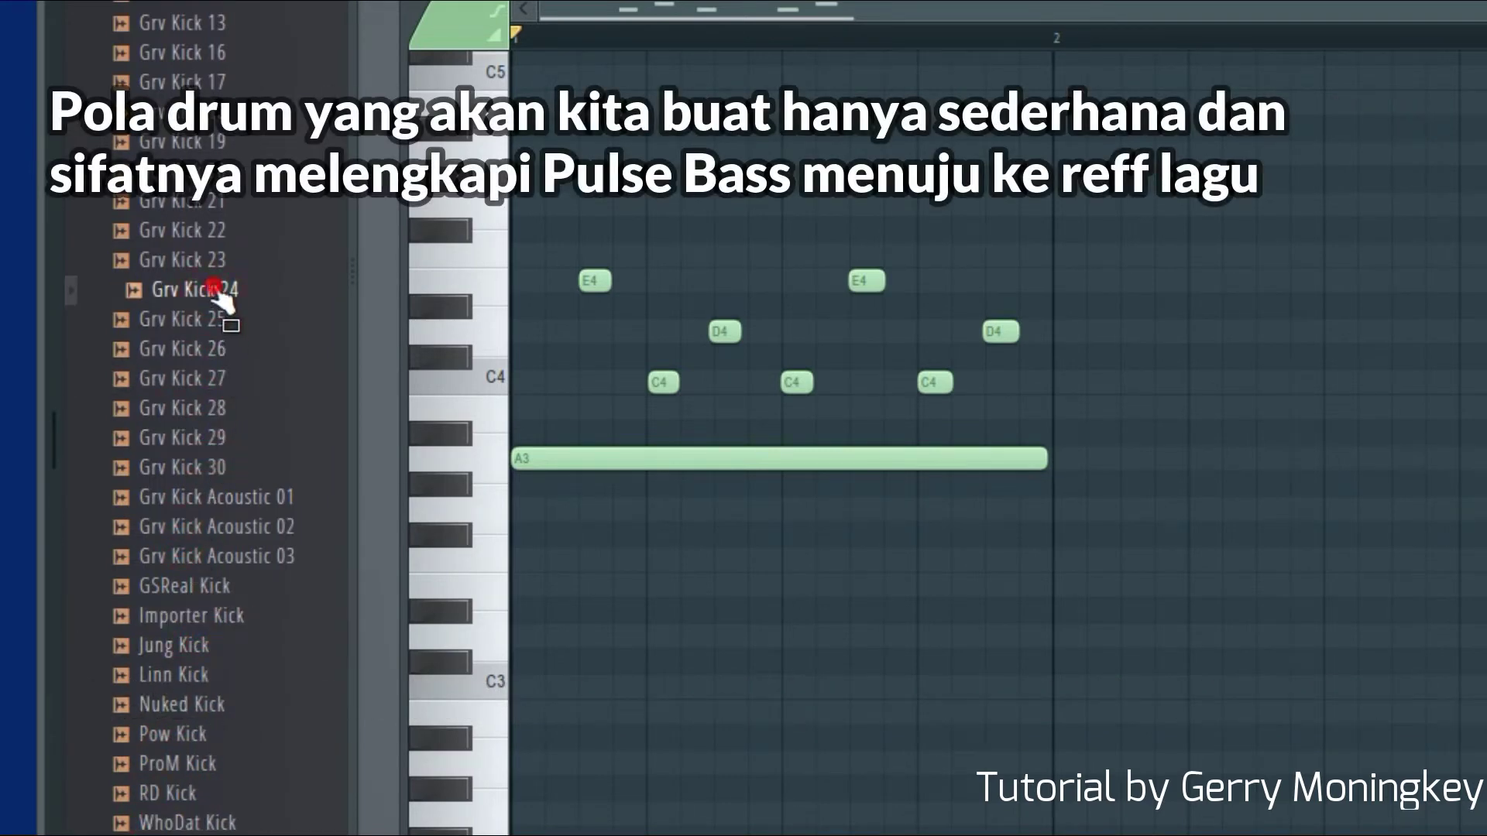
pyautogui.click(219, 260)
# Step: Replace the Kick channel's sample with Grv Kick Acoustic 01 and adjust its Pogo effect
pyautogui.click(240, 496)
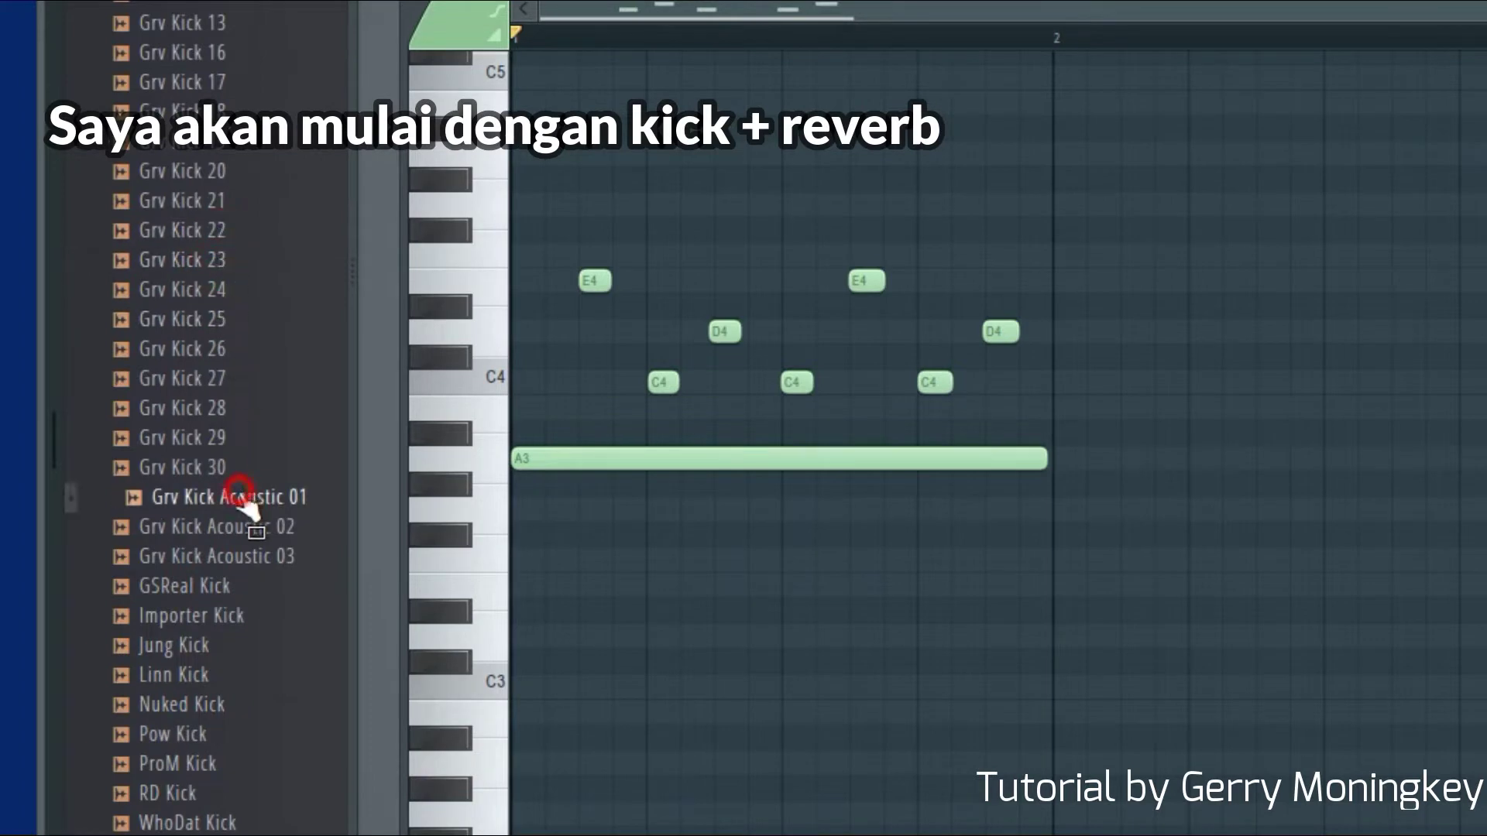
pyautogui.click(212, 494)
pyautogui.moveTo(213, 499); pyautogui.dragTo(442, 140)
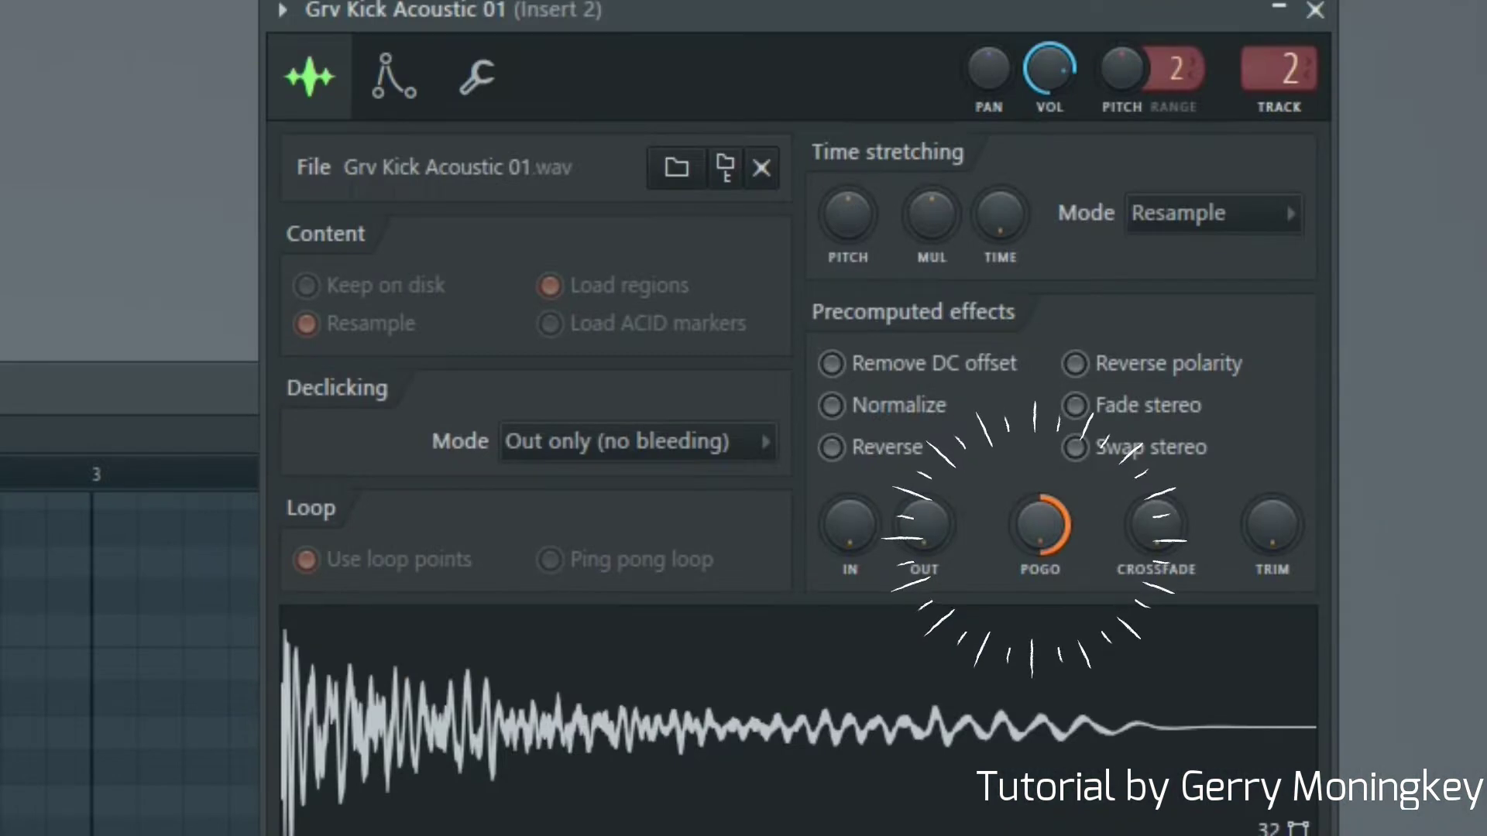
pyautogui.moveTo(1038, 525)
pyautogui.mouseDown()
pyautogui.moveTo(1038, 545)
pyautogui.moveTo(1033, 532)
pyautogui.mouseUp()
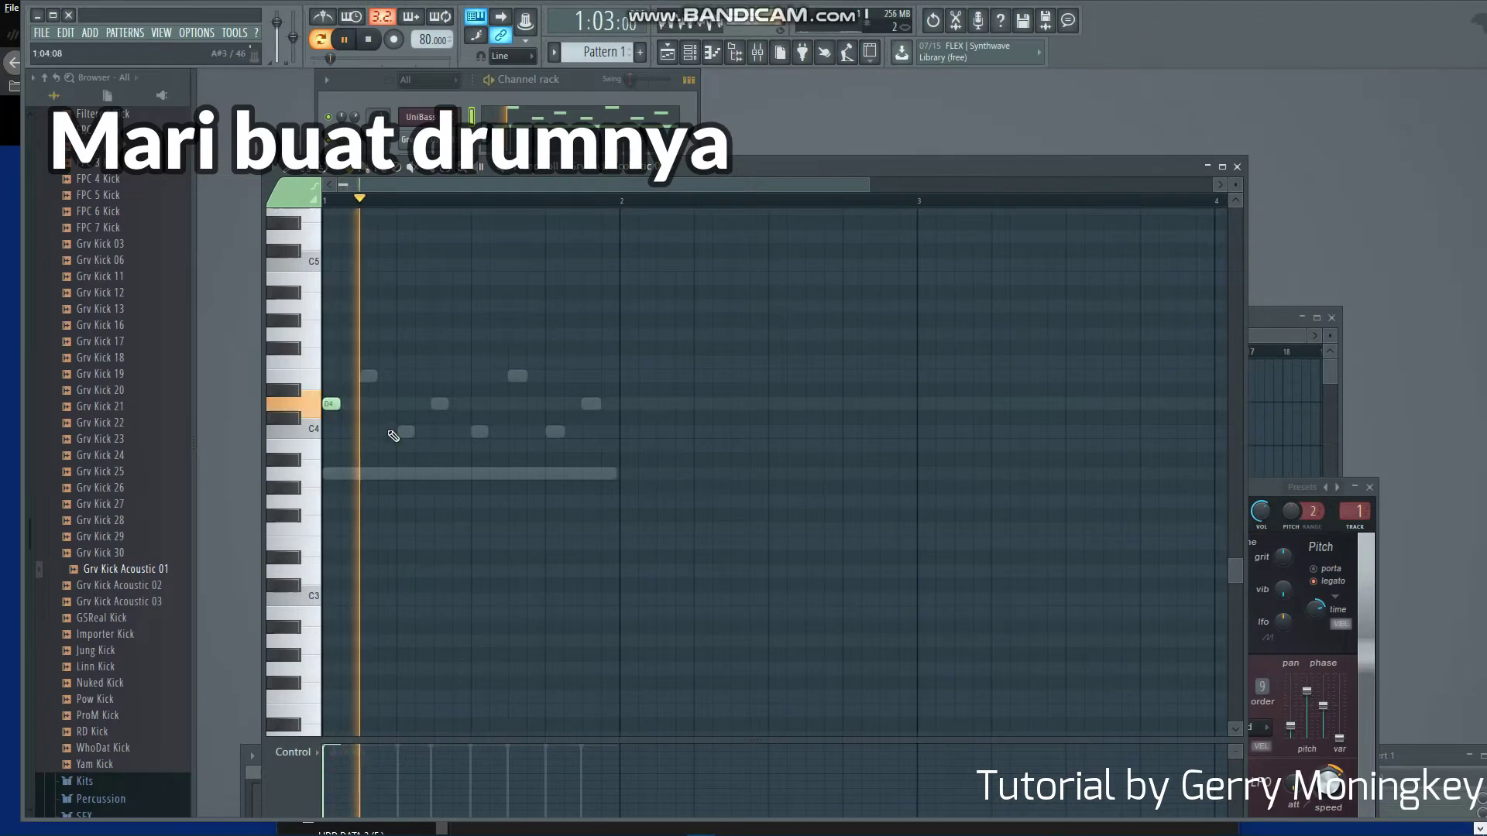
# Step: Add two D4 kick notes to the Grv Kick Acoustic 01 piano roll, one at 1:04 and one at the end of bar 1
pyautogui.click(405, 403)
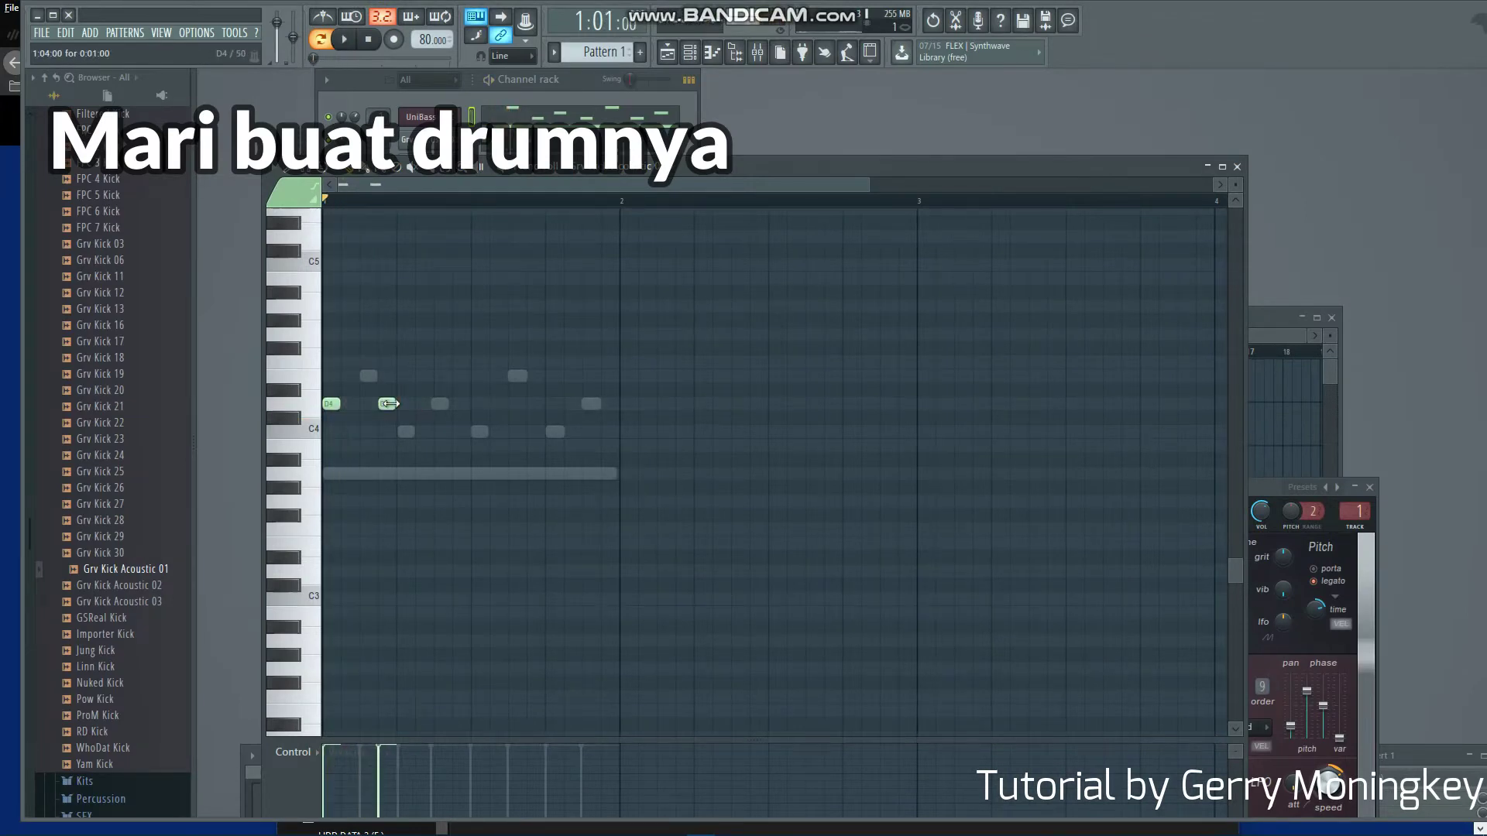
pyautogui.press('space')
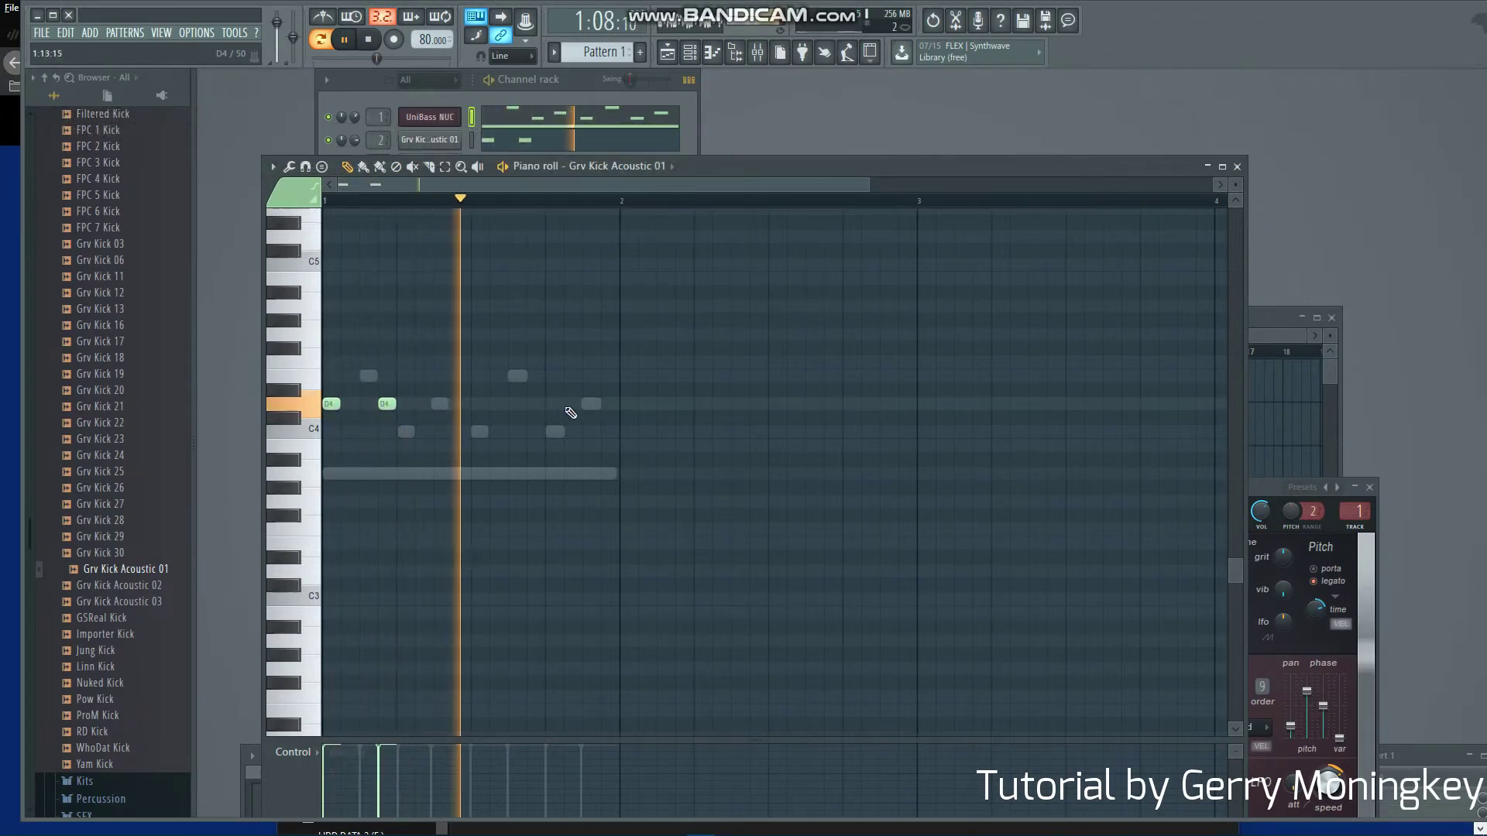
pyautogui.click(604, 404)
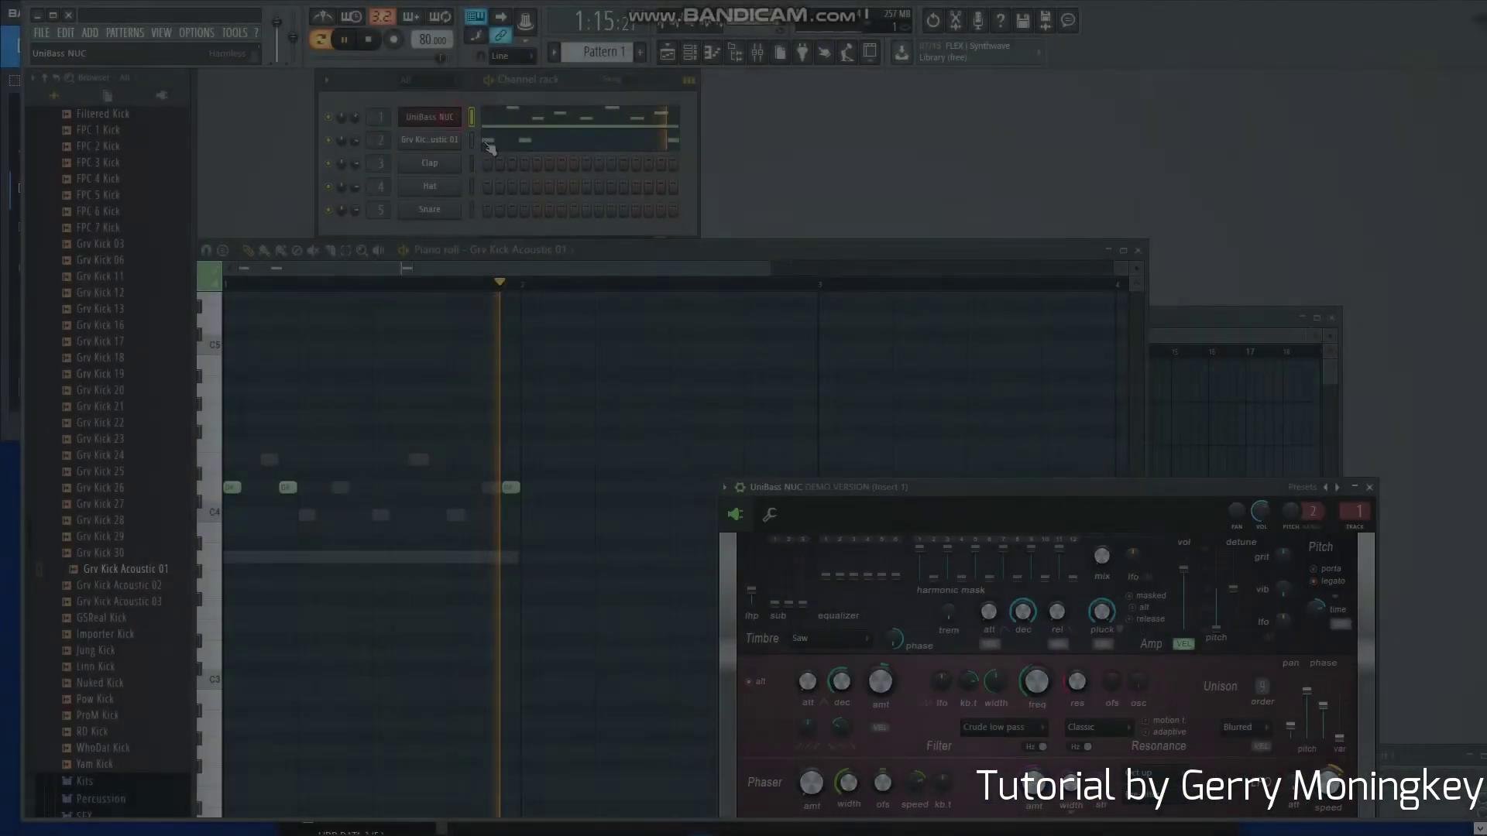
# Step: Try the Classic low pass and Hill low pass filter types on the UniBass NUC synth
pyautogui.moveTo(1032, 489); pyautogui.dragTo(1004, 279)
pyautogui.click(980, 518)
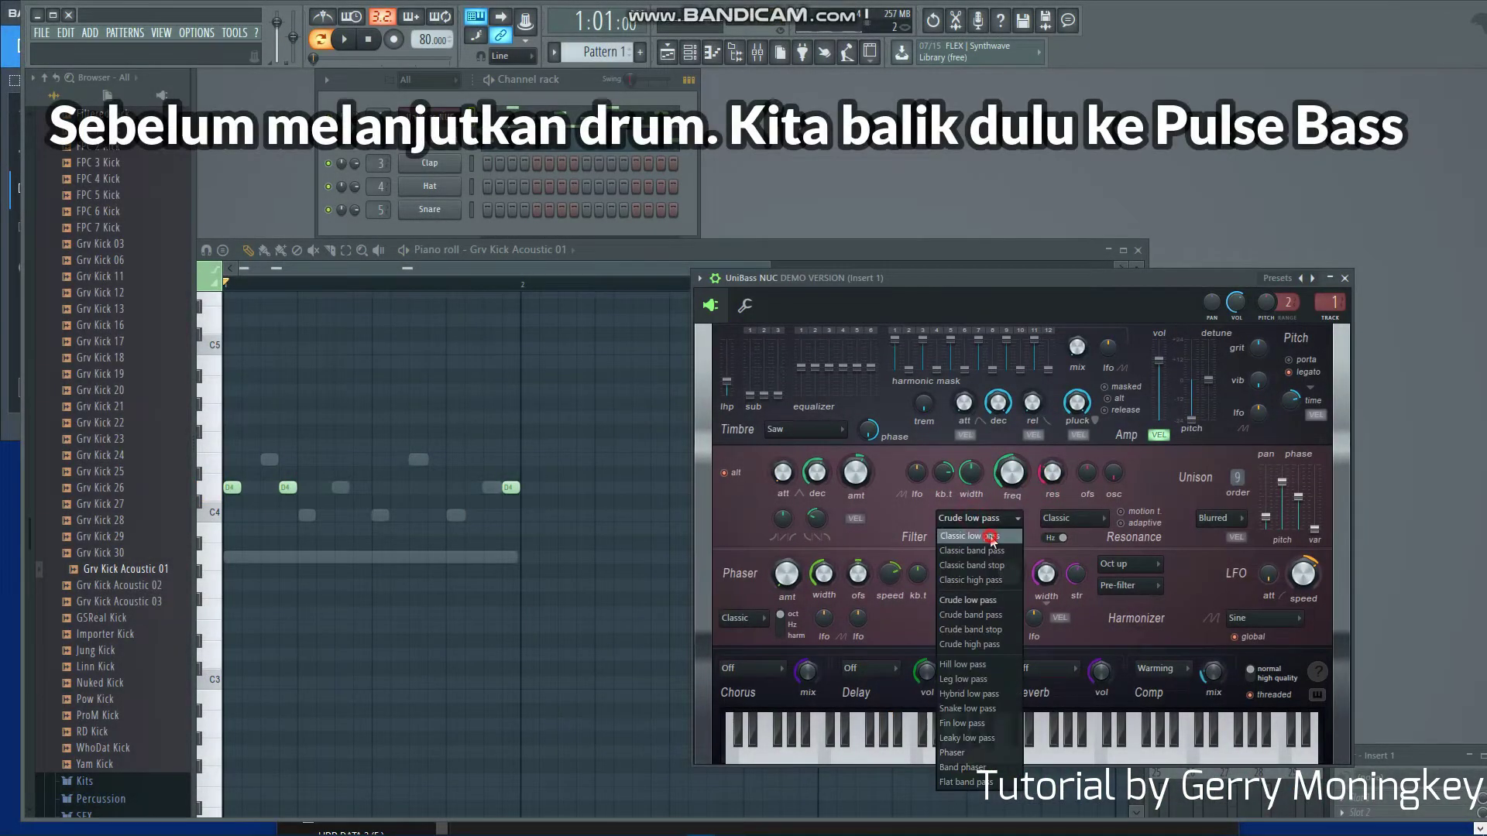
pyautogui.click(990, 525)
pyautogui.click(990, 523)
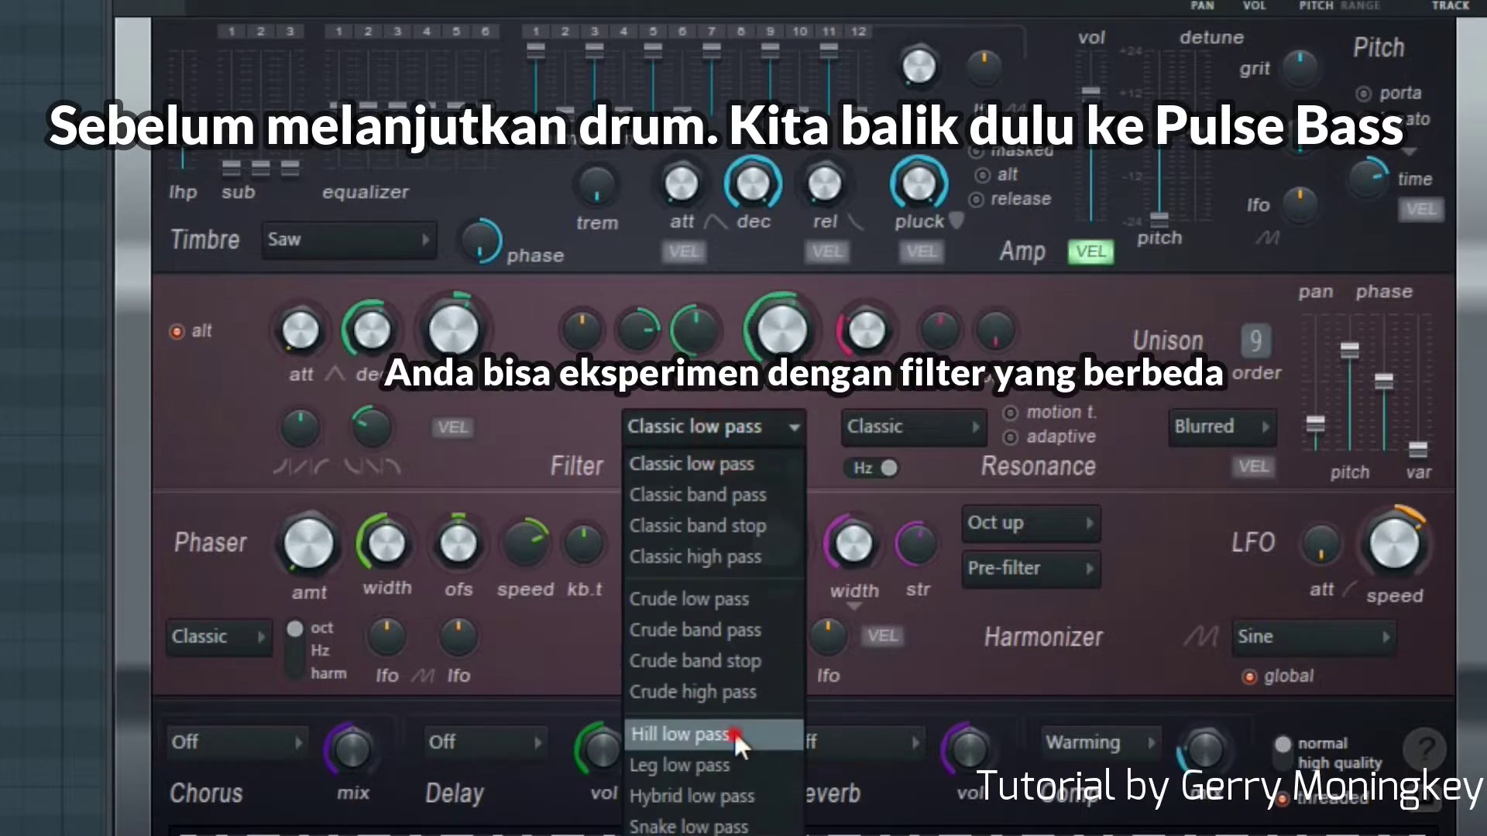
pyautogui.click(990, 662)
pyautogui.click(699, 438)
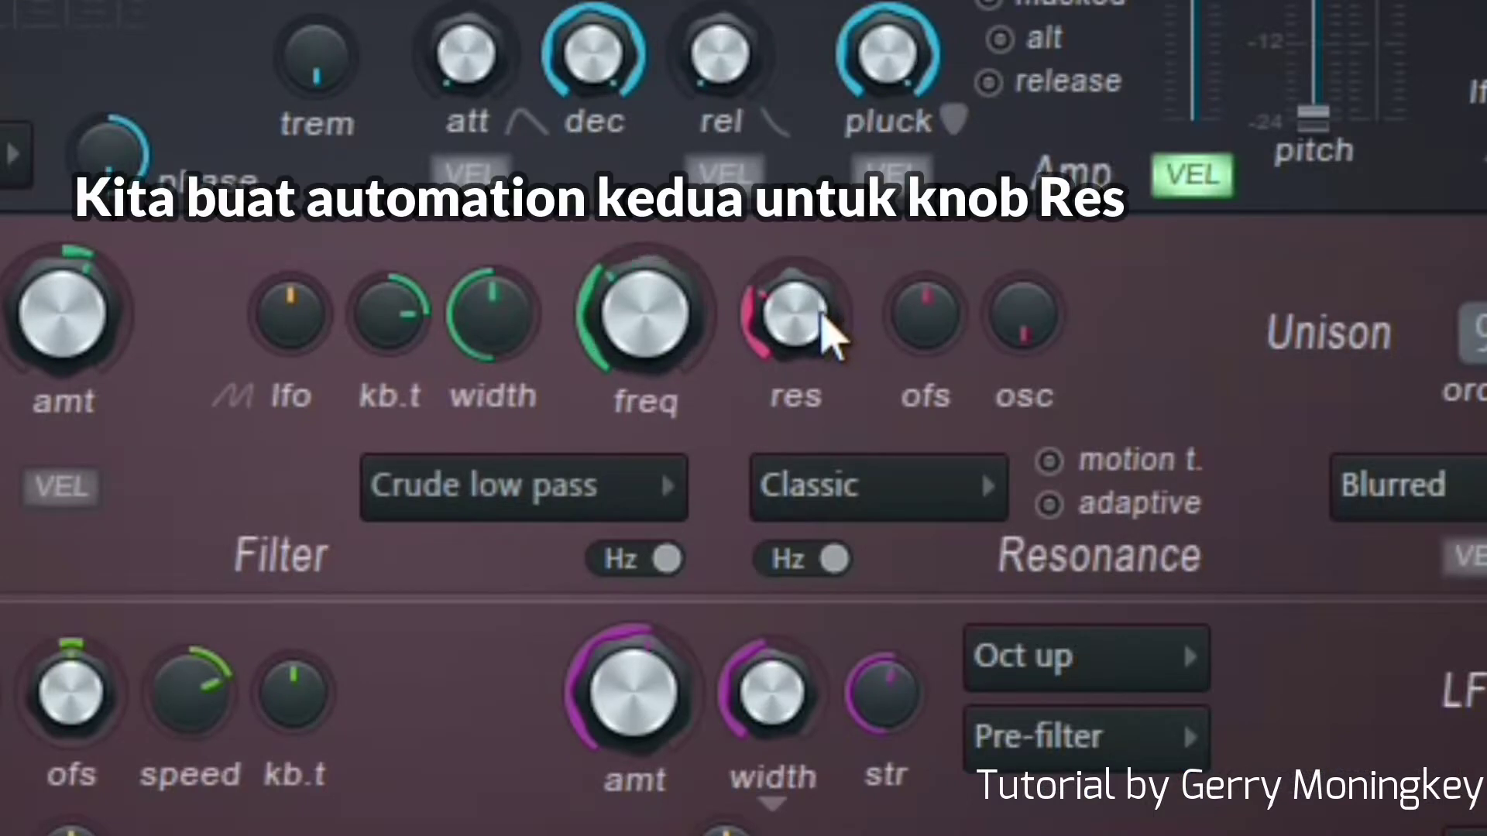
# Step: Set up automation for the res knob of the UniBass NUC filter
pyautogui.rightClick(866, 330)
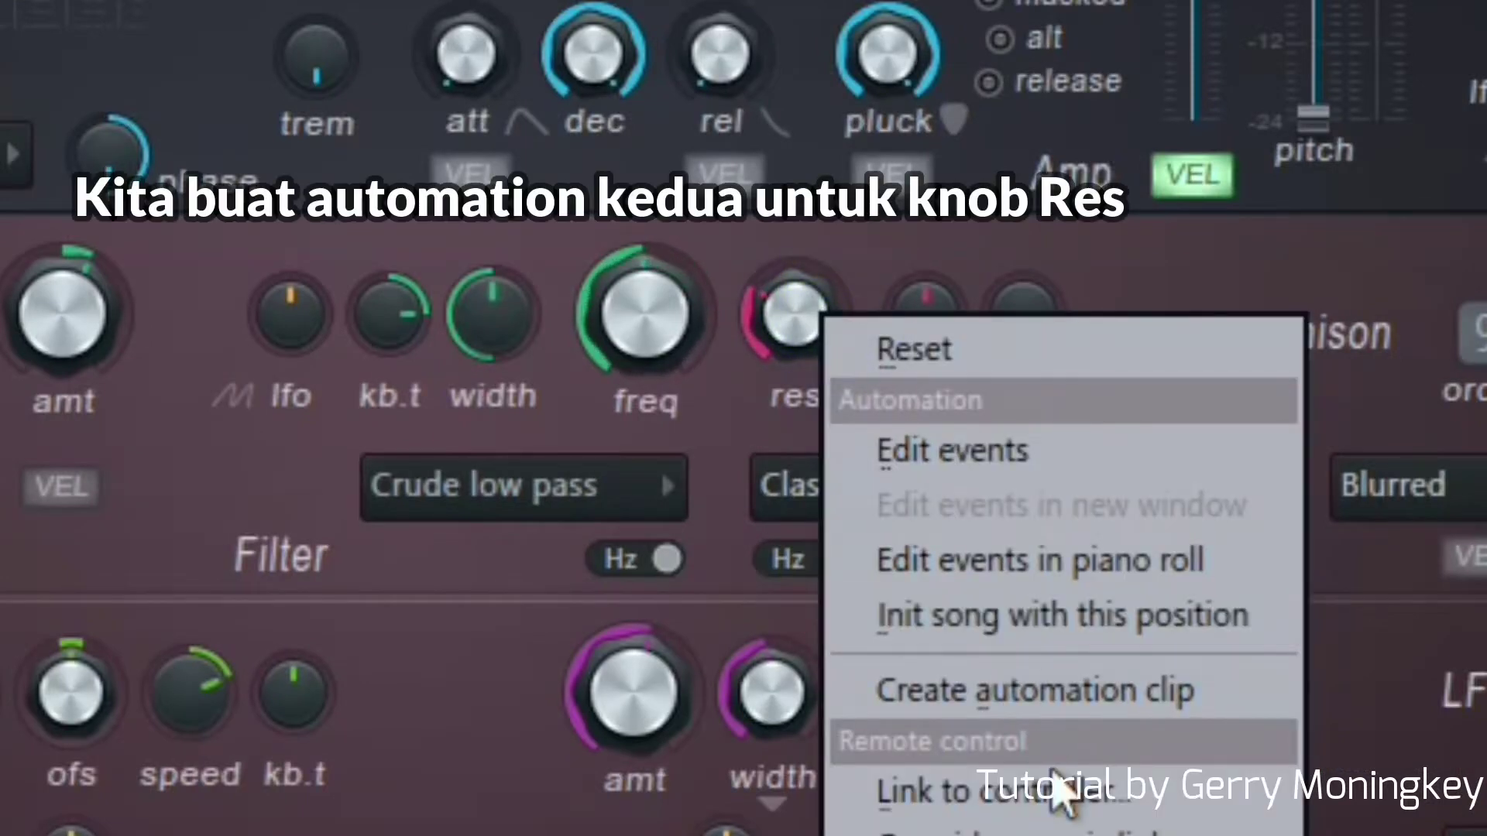
pyautogui.click(1002, 689)
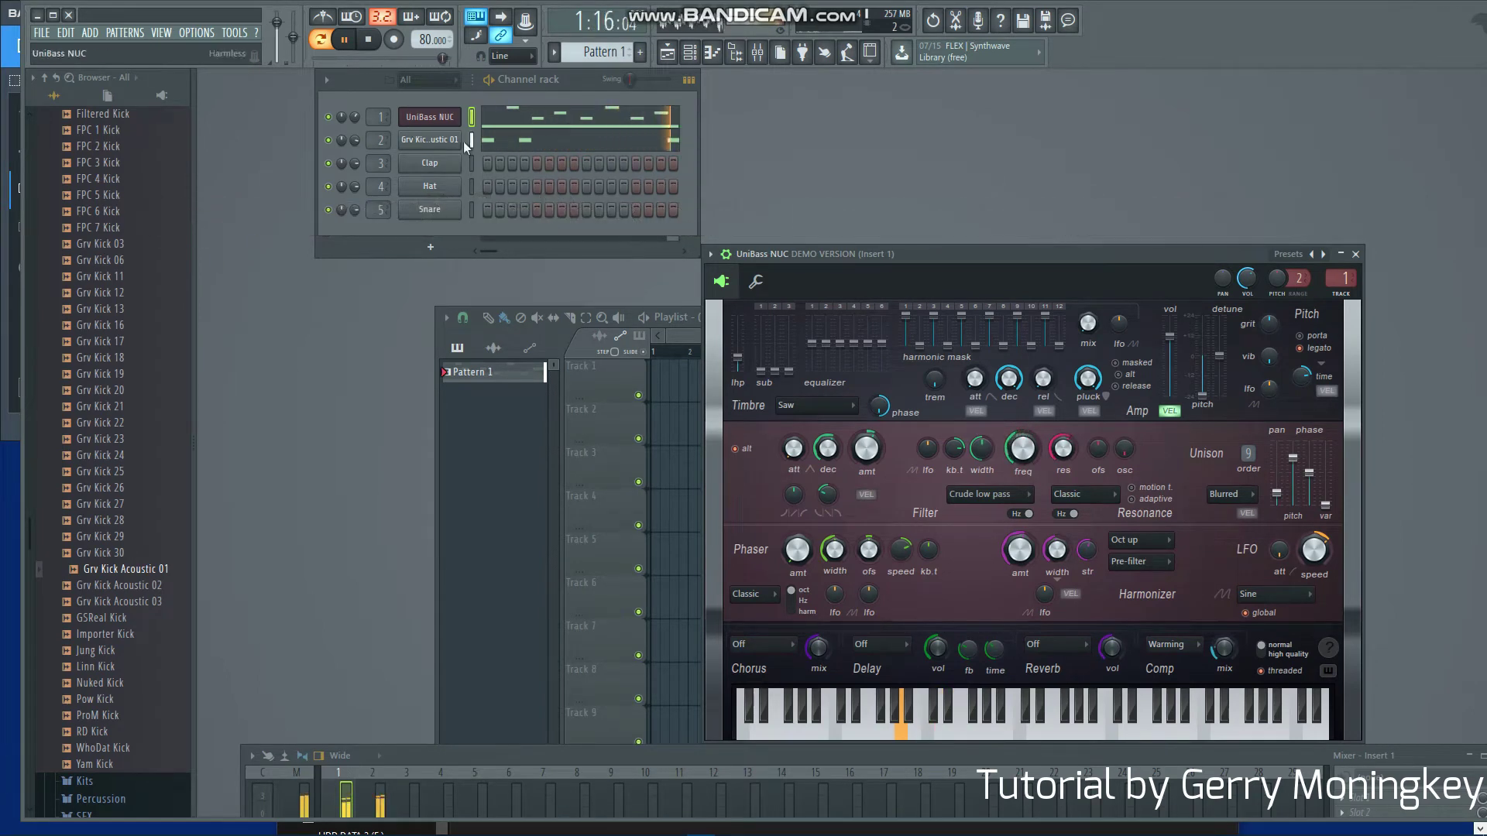
# Step: Audition cymbal samples and replace the Clap channel's sample with Importer Ride
pyautogui.click(432, 140)
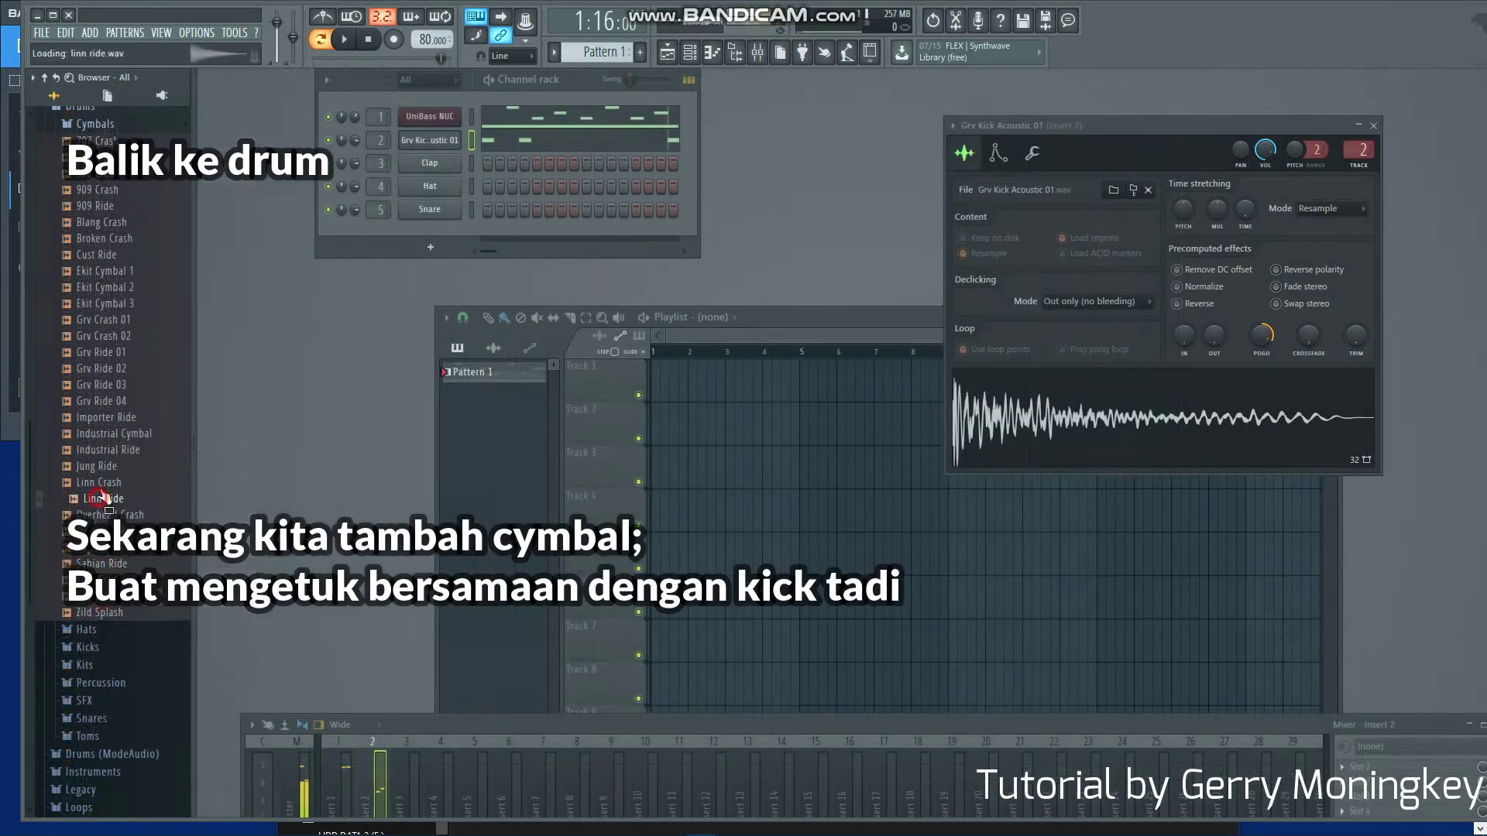
pyautogui.scroll(4, 101, 494)
pyautogui.click(101, 467)
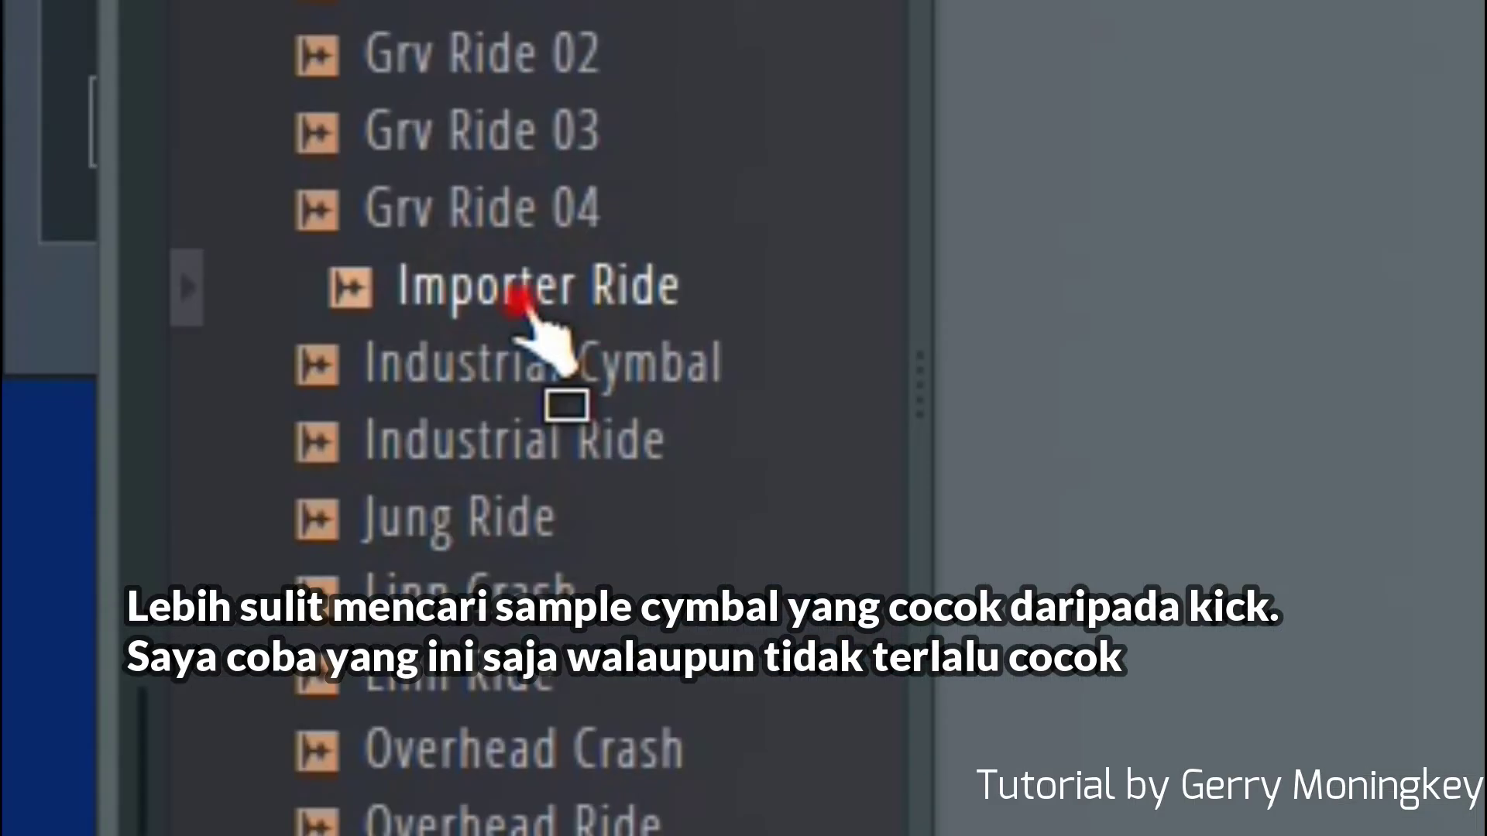
pyautogui.moveTo(523, 306); pyautogui.dragTo(347, 277)
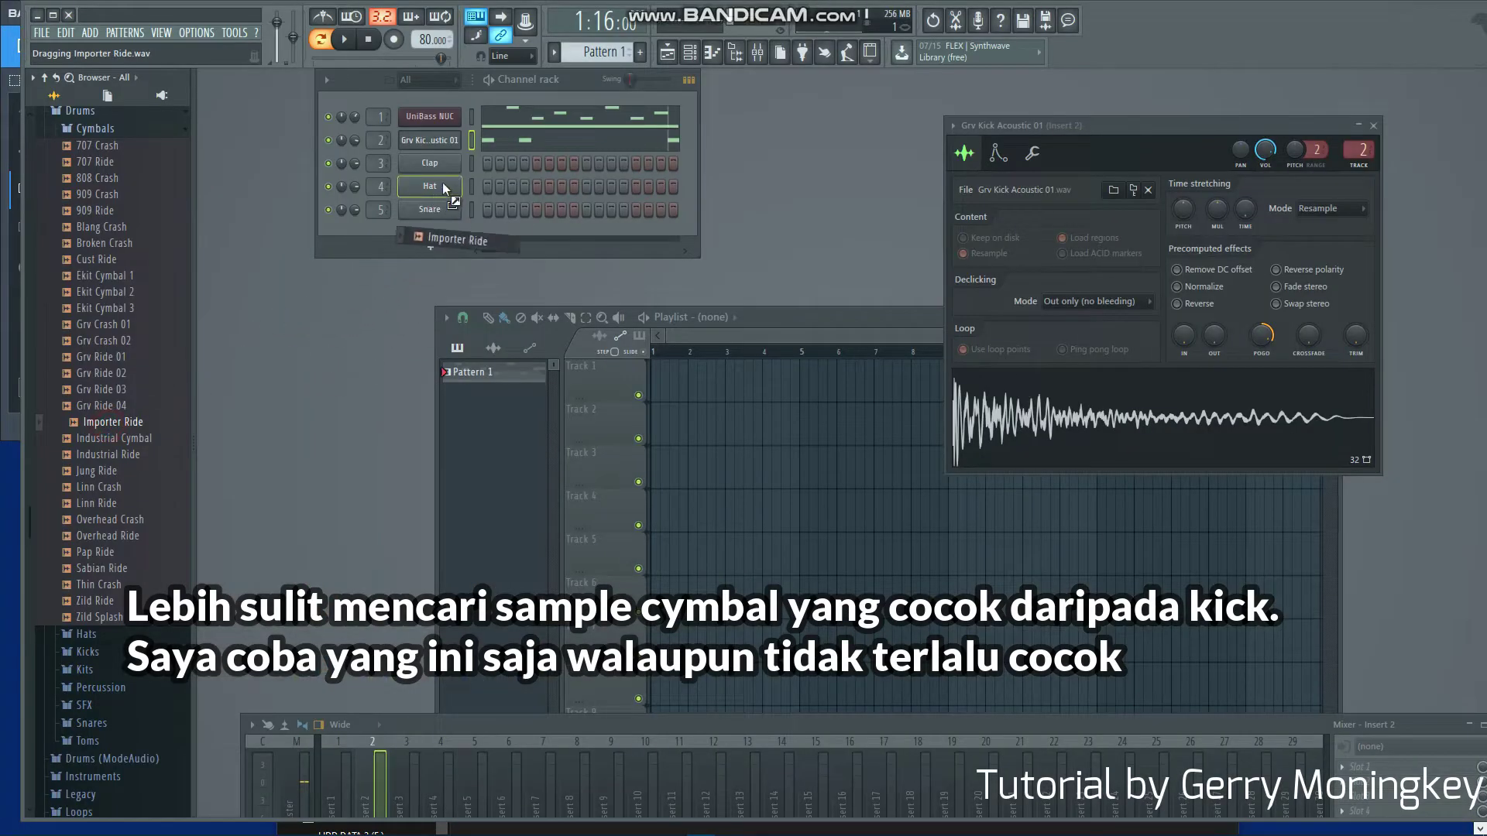
pyautogui.moveTo(443, 183)
pyautogui.mouseDown()
pyautogui.moveTo(452, 190)
pyautogui.moveTo(438, 165)
pyautogui.mouseUp()
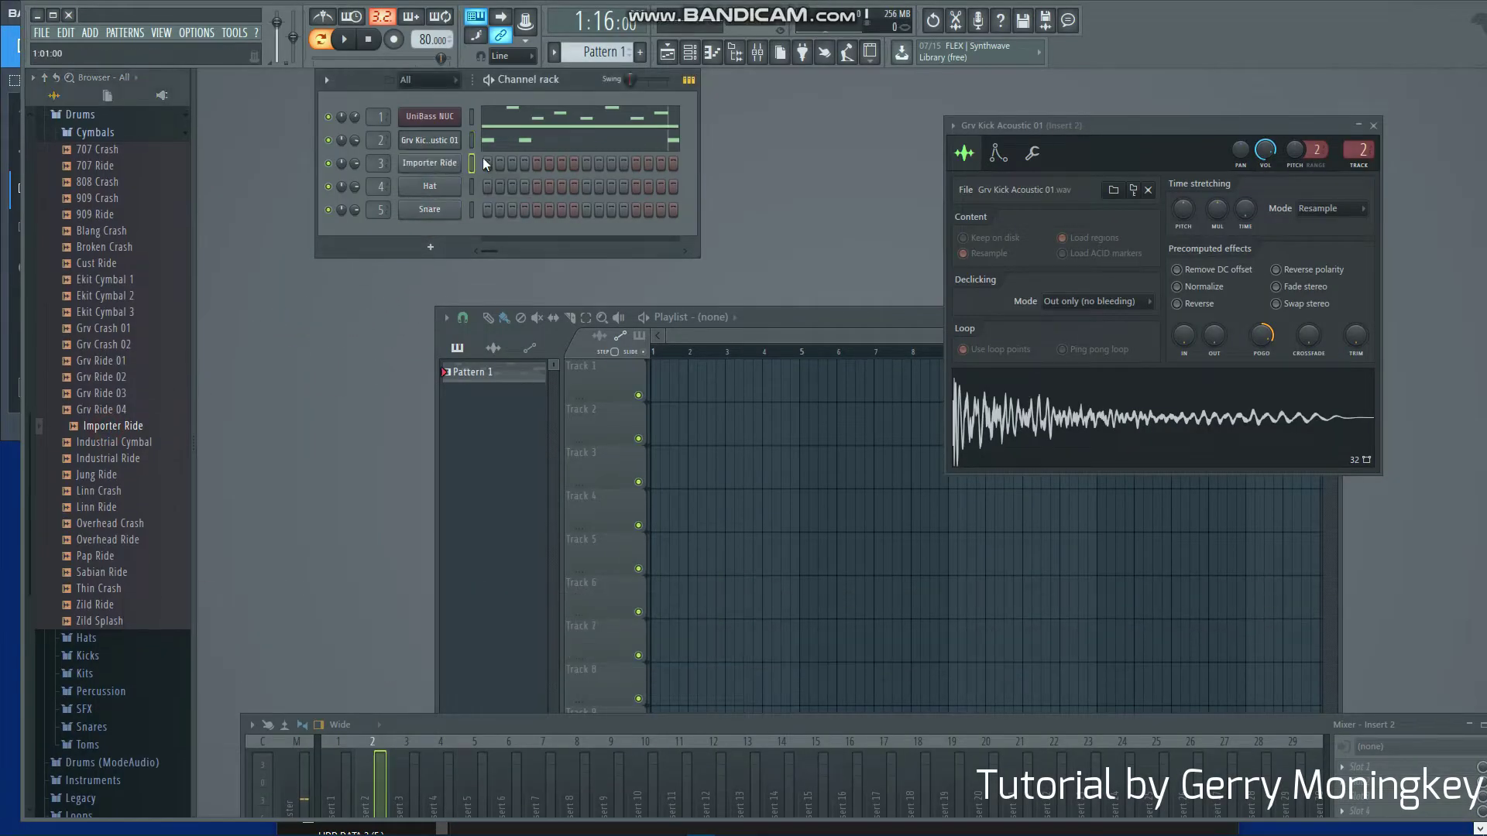
# Step: Program Importer Ride hits on steps 1, 4 and 16 to match the kick pattern
pyautogui.click(487, 164)
pyautogui.press('space')
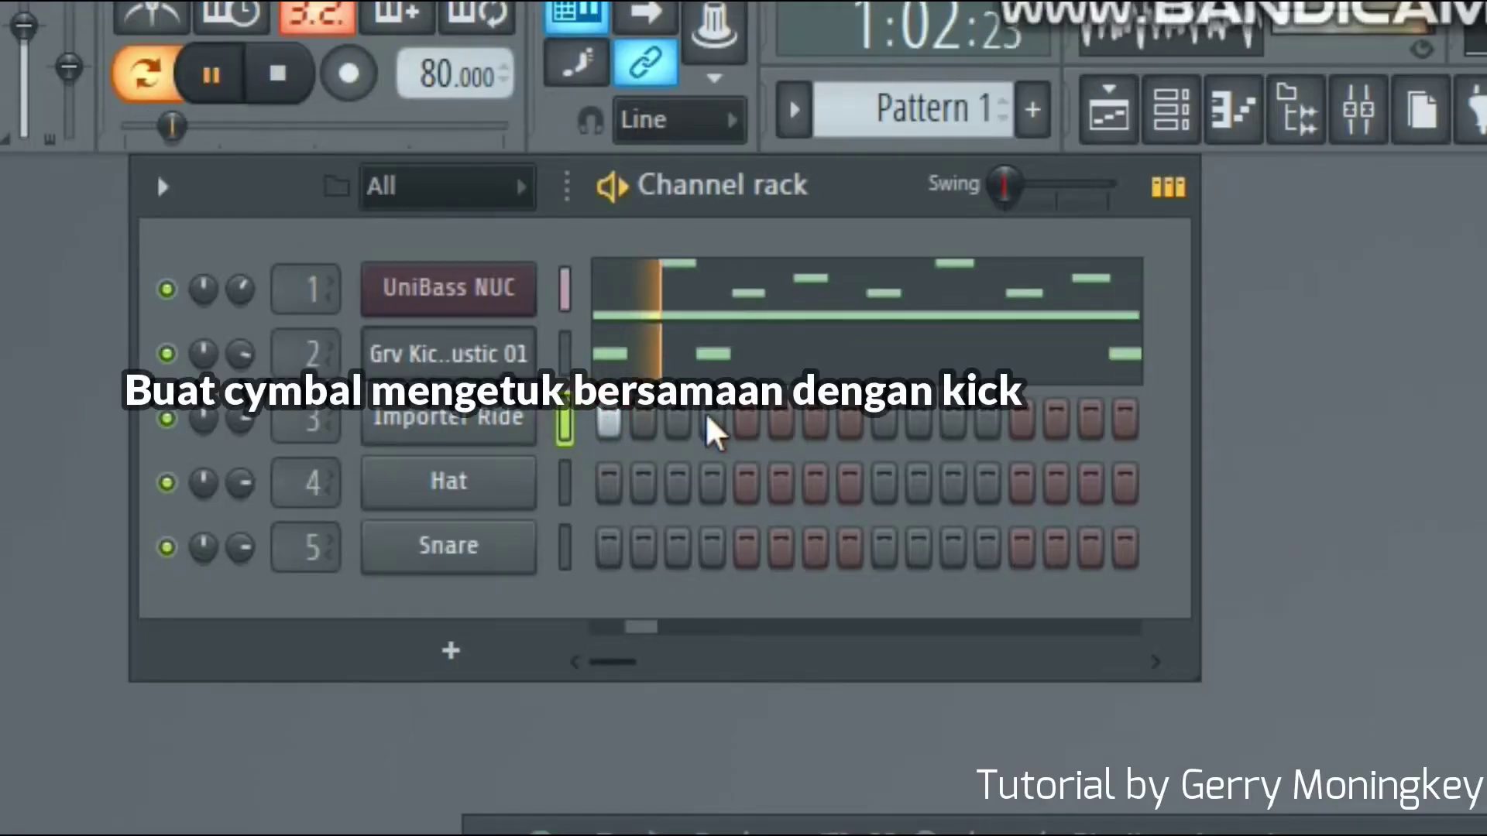
pyautogui.click(524, 164)
pyautogui.click(1124, 420)
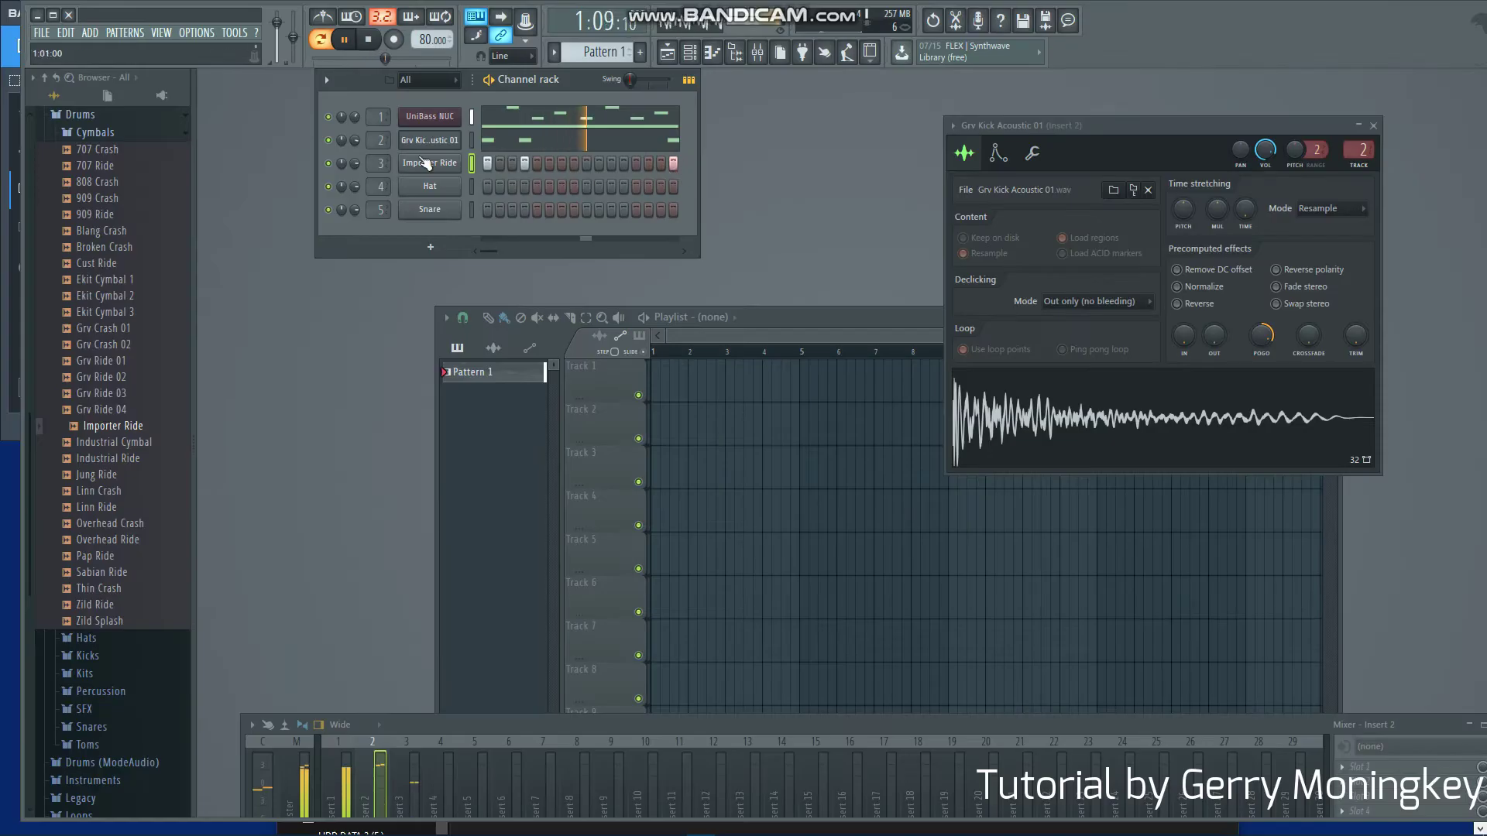
# Step: Add Fruity Reeverb 2 to the Importer Ride's mixer insert and pick one of its presets for a large reverb
pyautogui.click(425, 162)
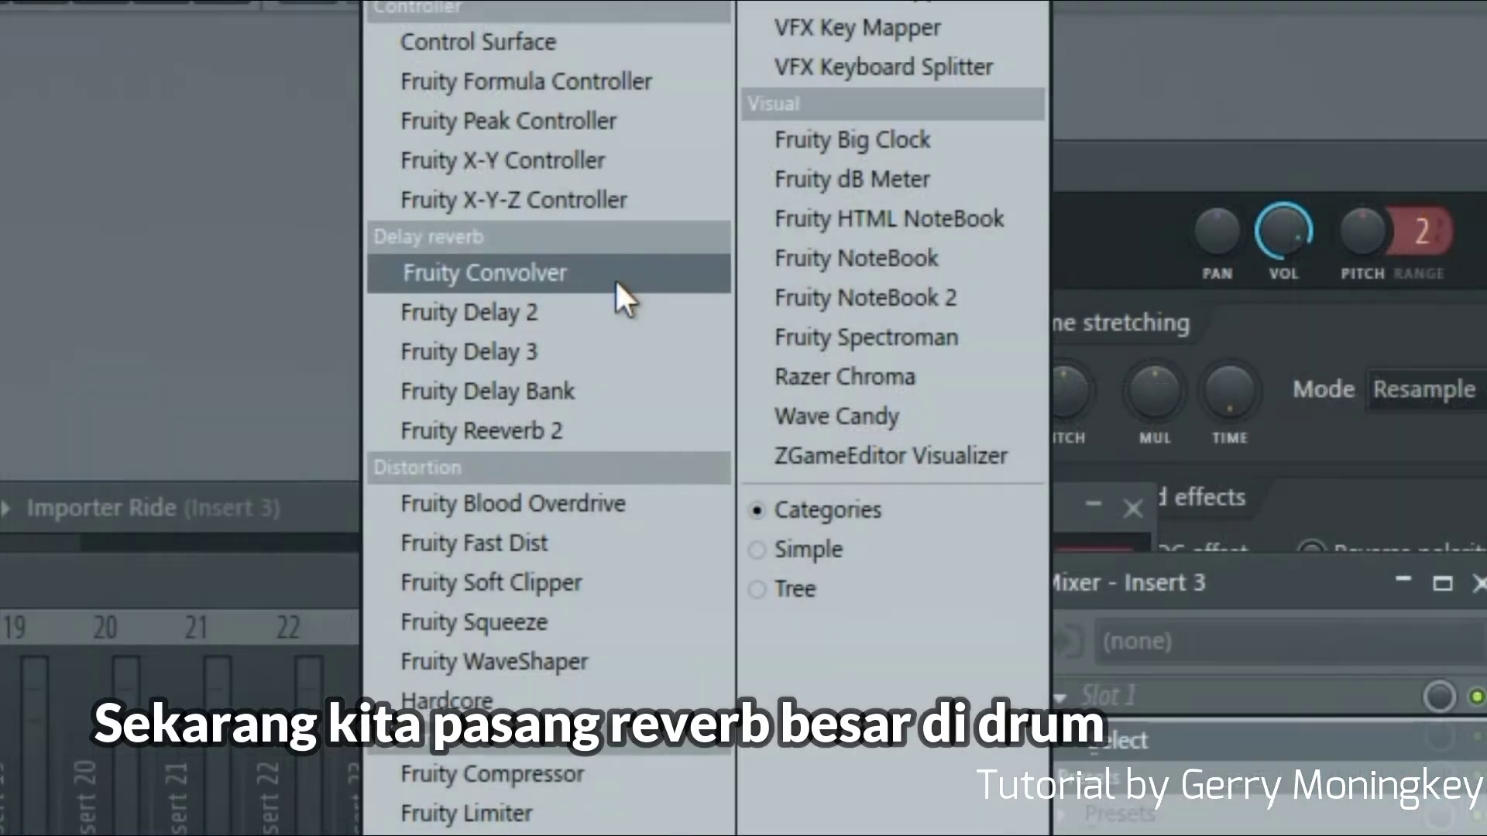
pyautogui.click(667, 432)
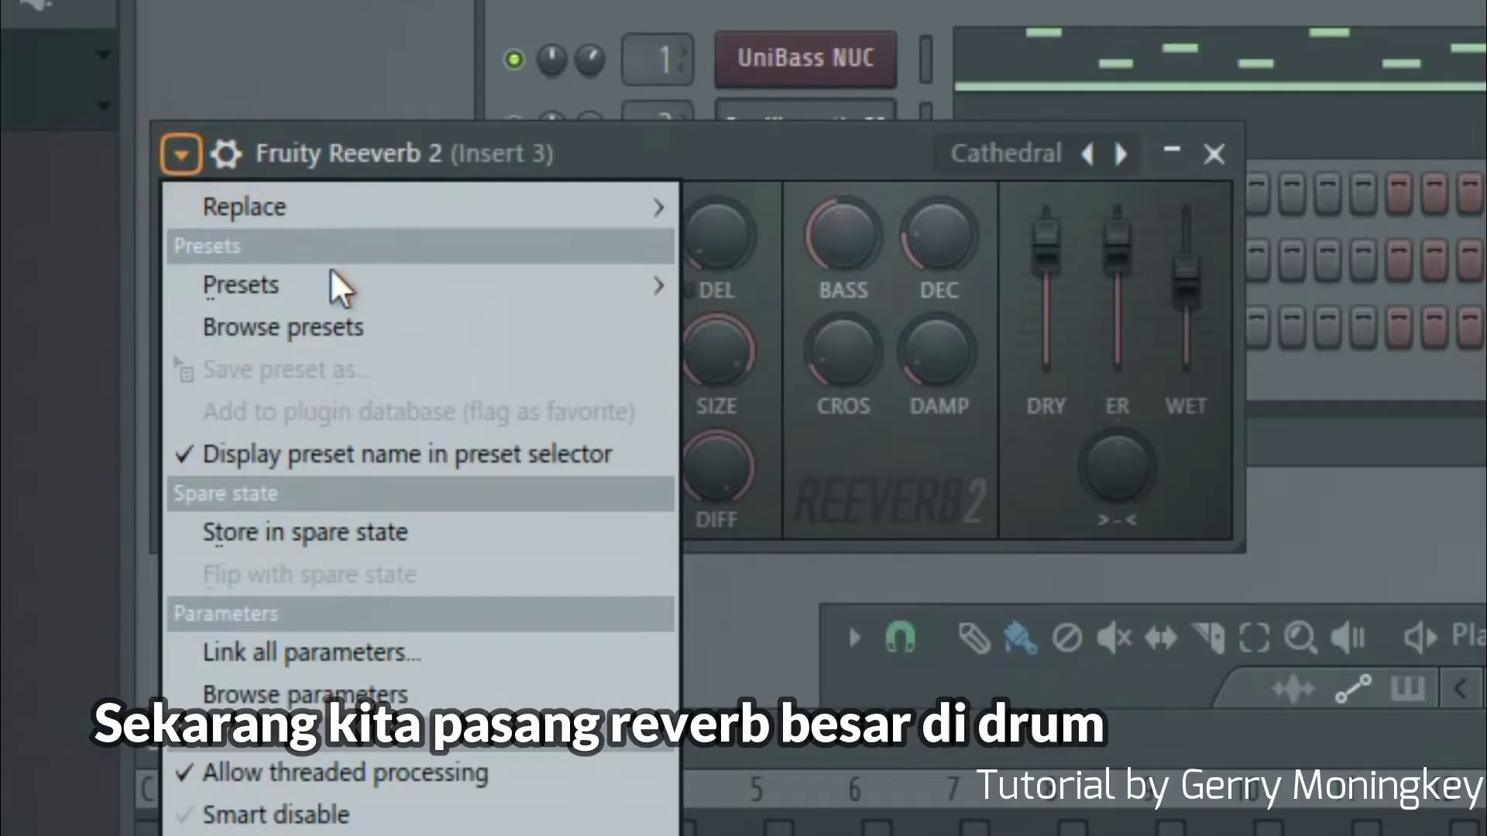
pyautogui.click(333, 282)
pyautogui.click(813, 407)
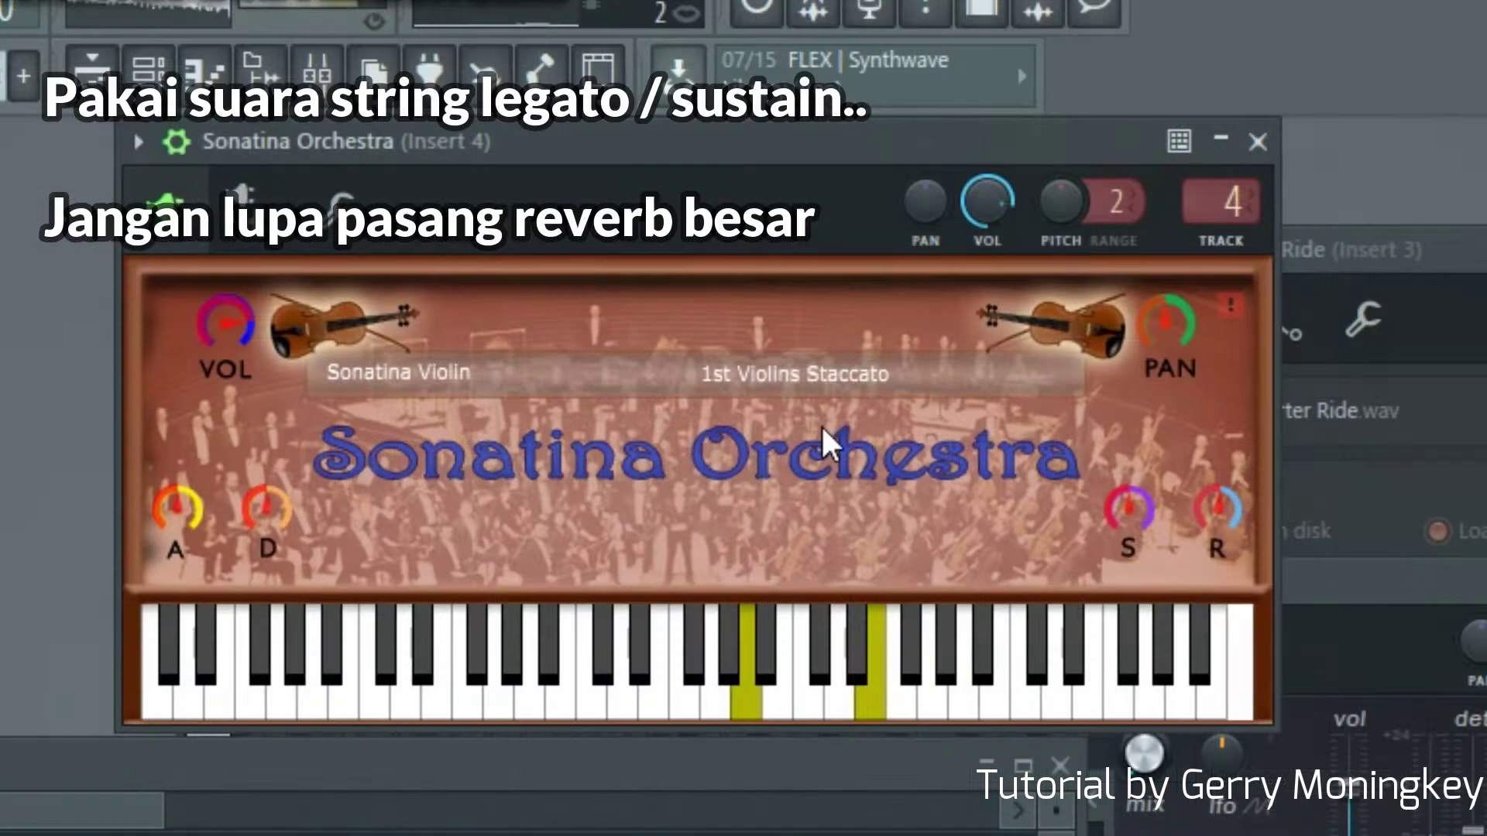
# Step: Try 1st Violins Tremolo for the Sonatina Violin, and settle on the 1st Violins Sustain articulation
pyautogui.click(809, 381)
pyautogui.click(732, 573)
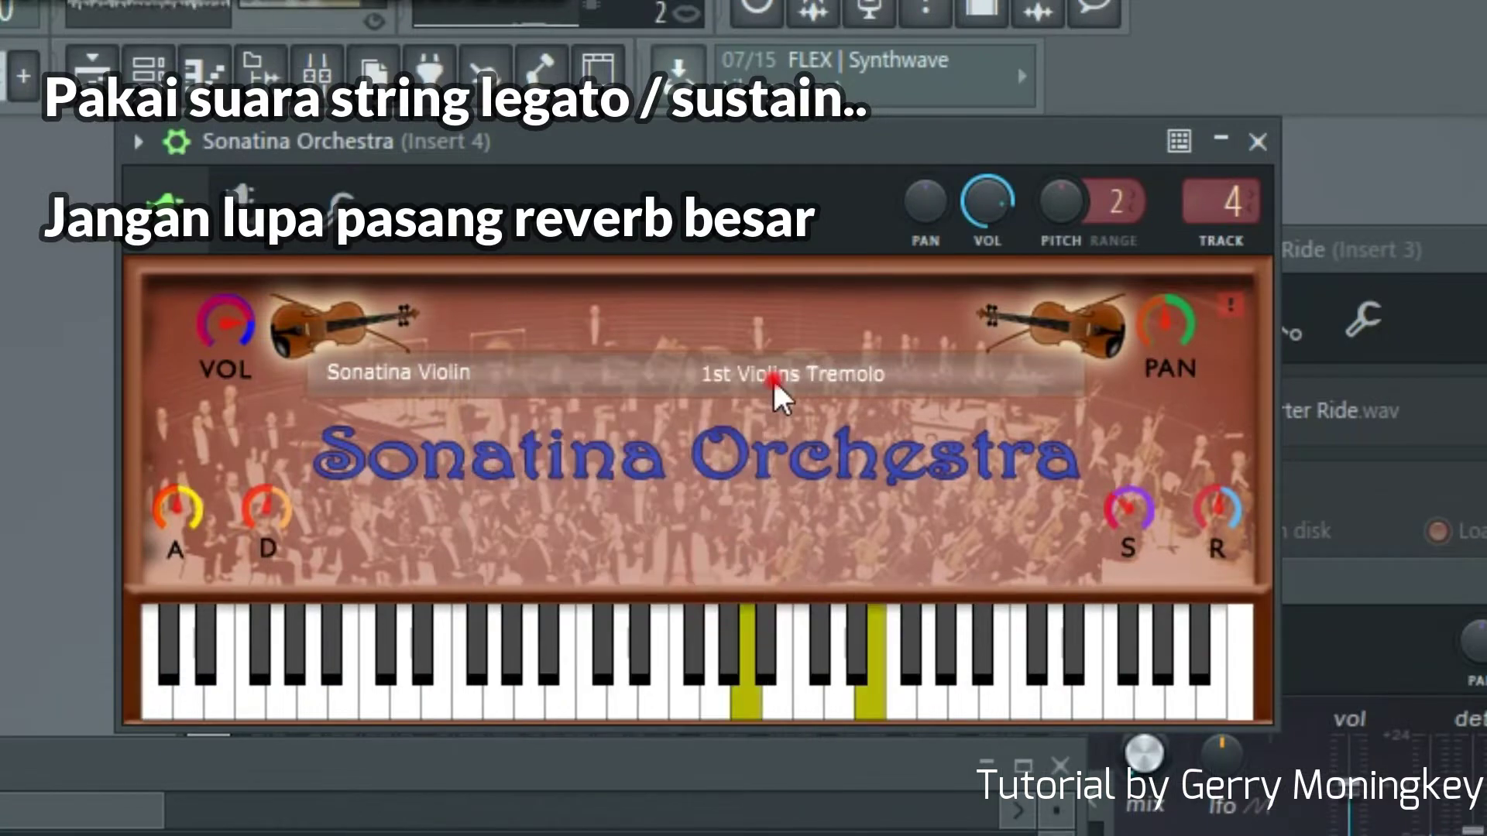
pyautogui.click(775, 384)
pyautogui.click(709, 498)
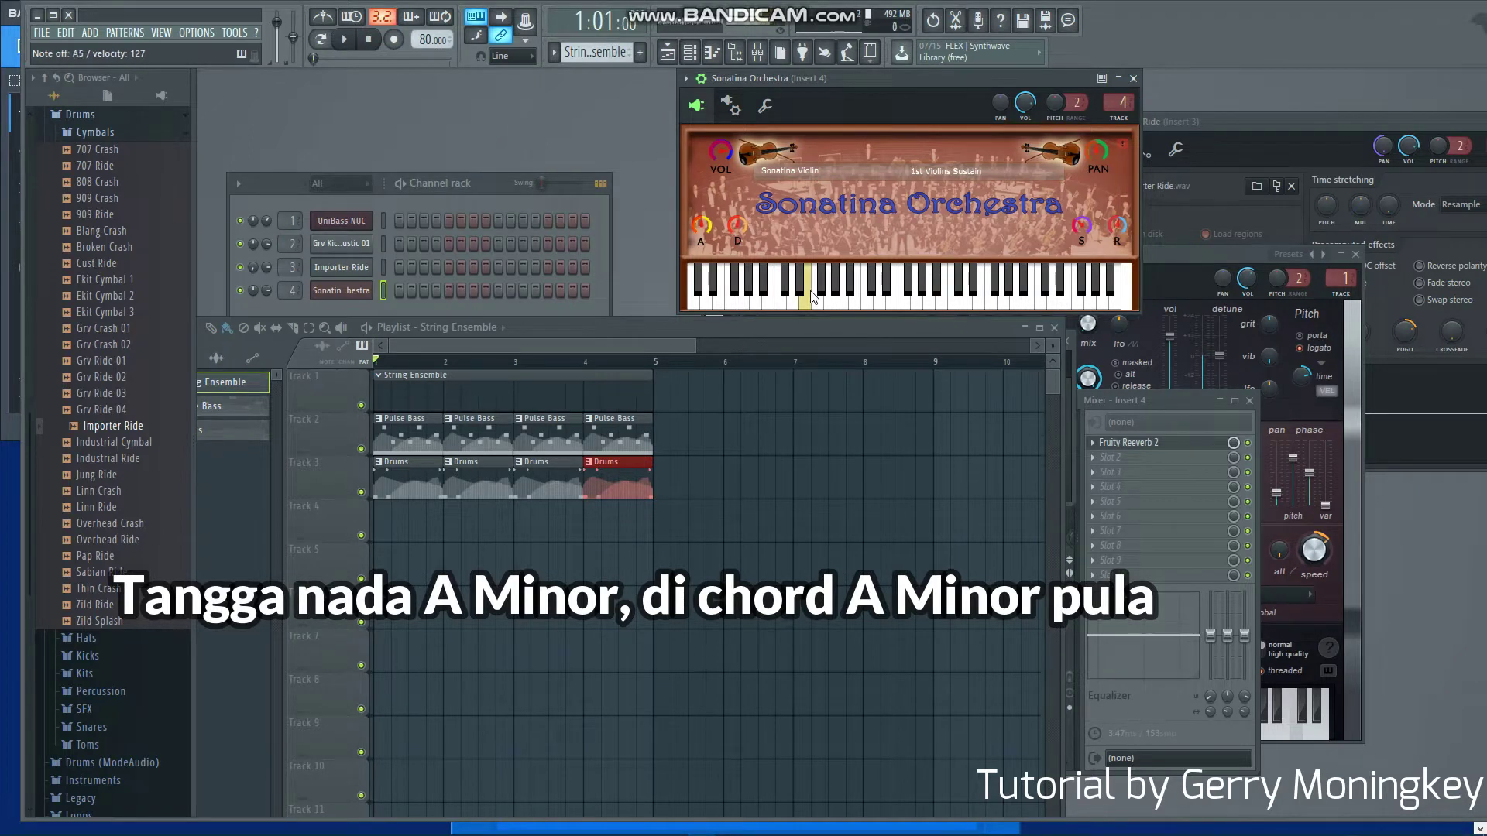
# Step: Refine the timing and lengths of the string melody's E6, G6, A6 and A5 notes and vary their velocities
pyautogui.moveTo(570, 328); pyautogui.dragTo(591, 326)
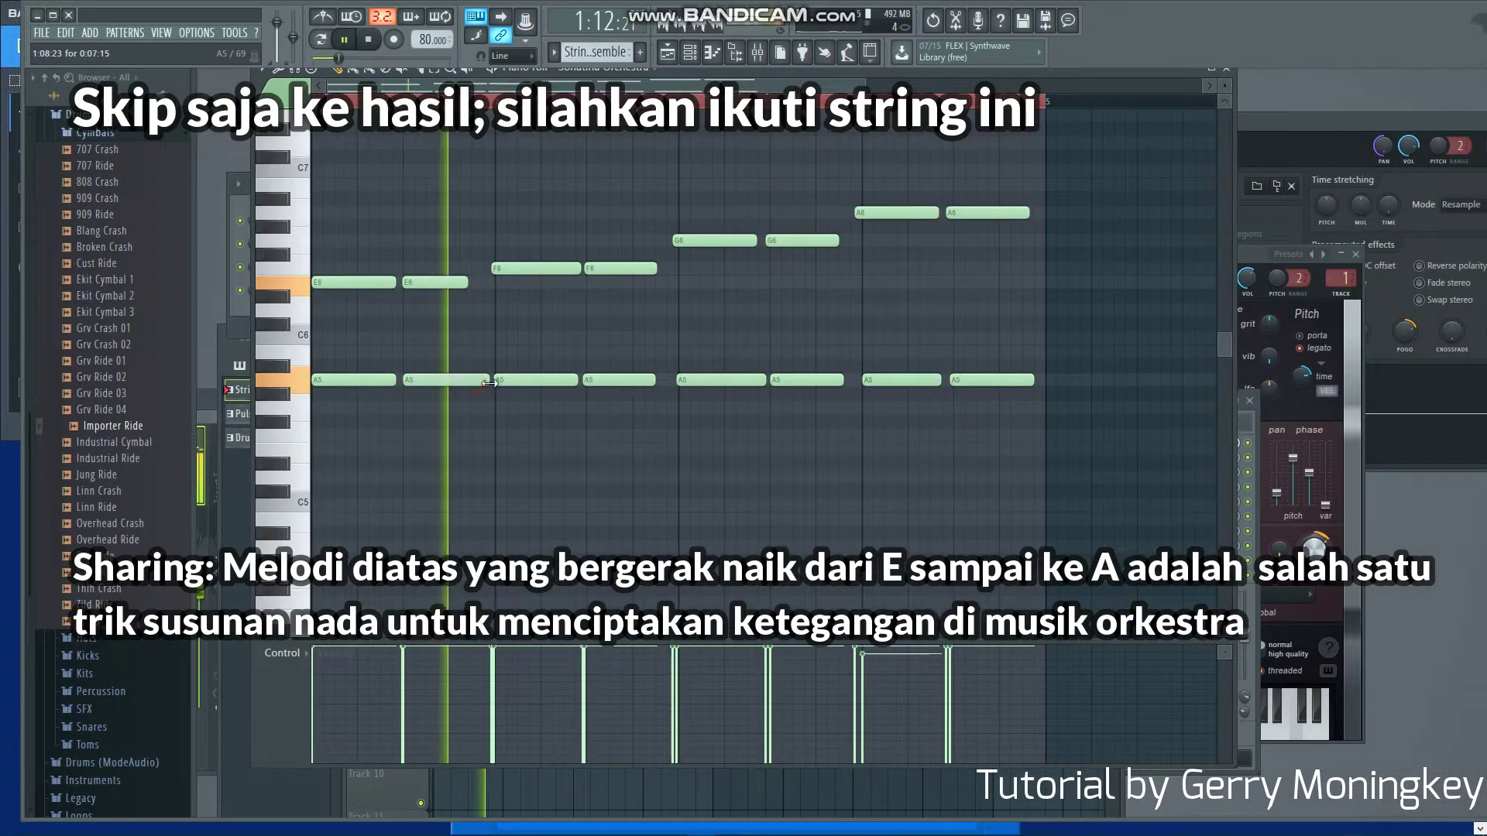
pyautogui.moveTo(468, 282); pyautogui.dragTo(490, 282)
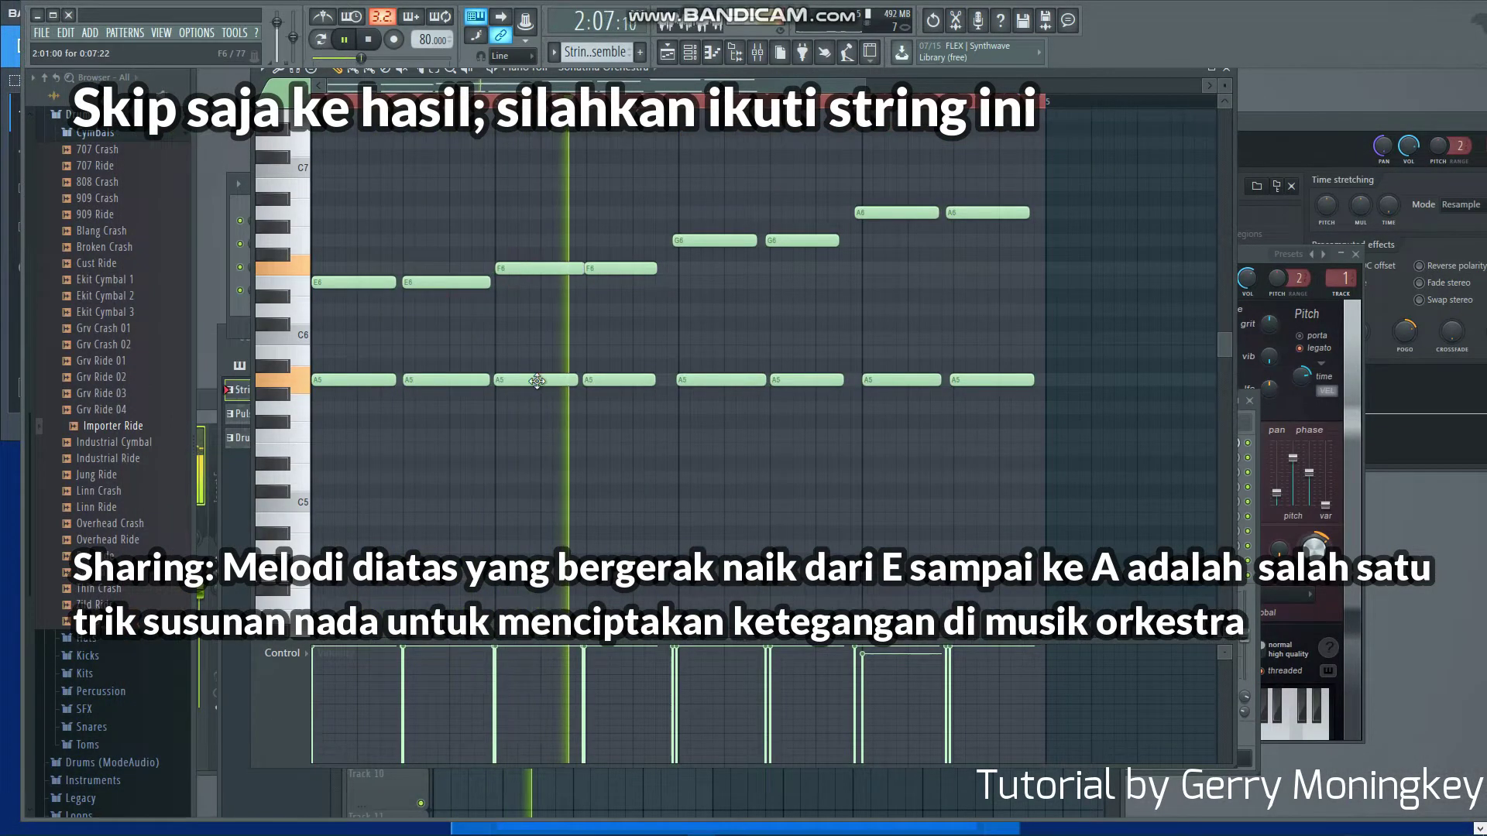
pyautogui.click(623, 267)
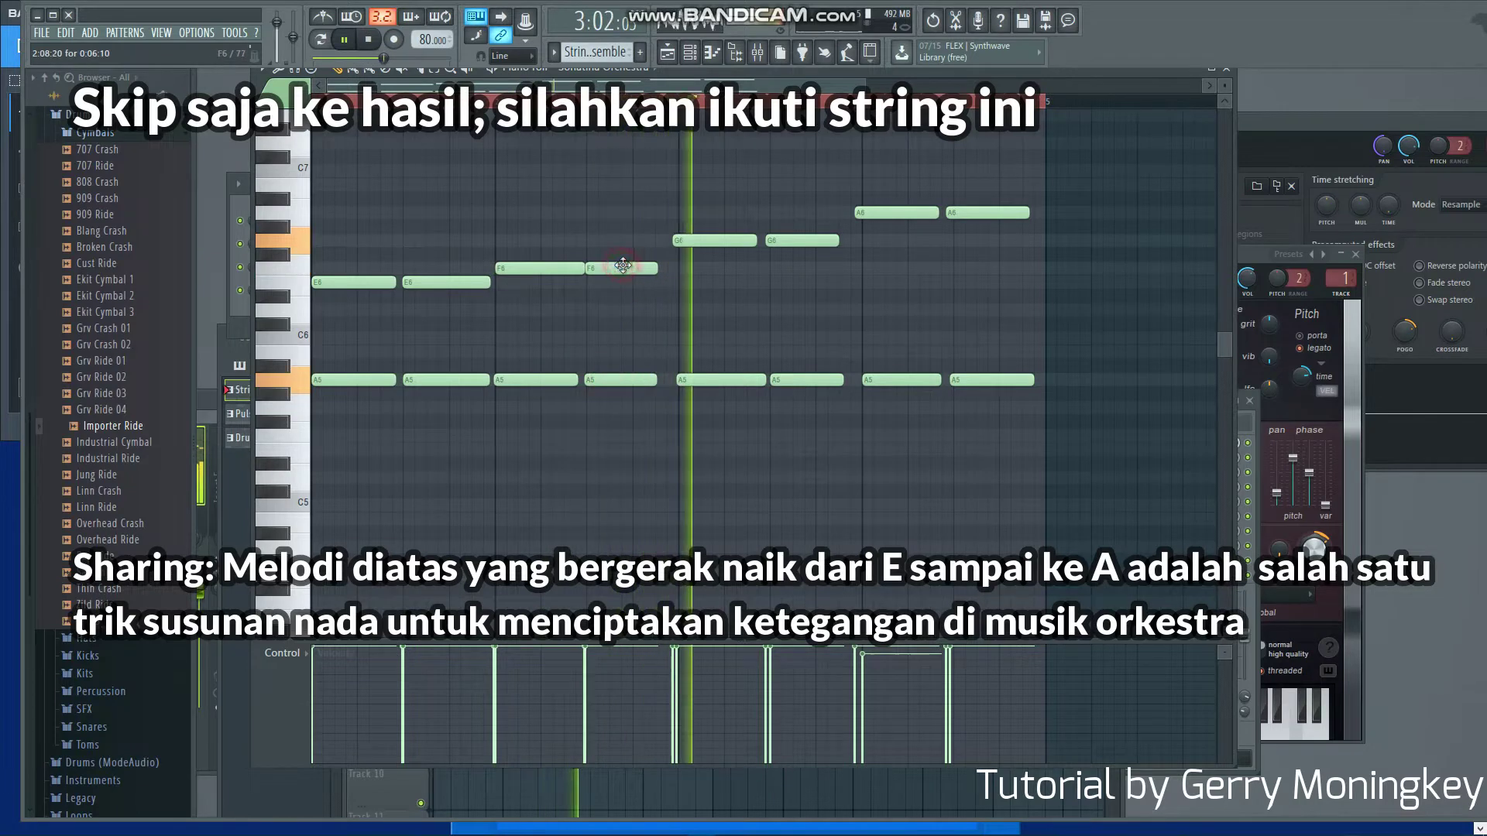
pyautogui.moveTo(675, 240); pyautogui.dragTo(682, 240)
pyautogui.click(809, 385)
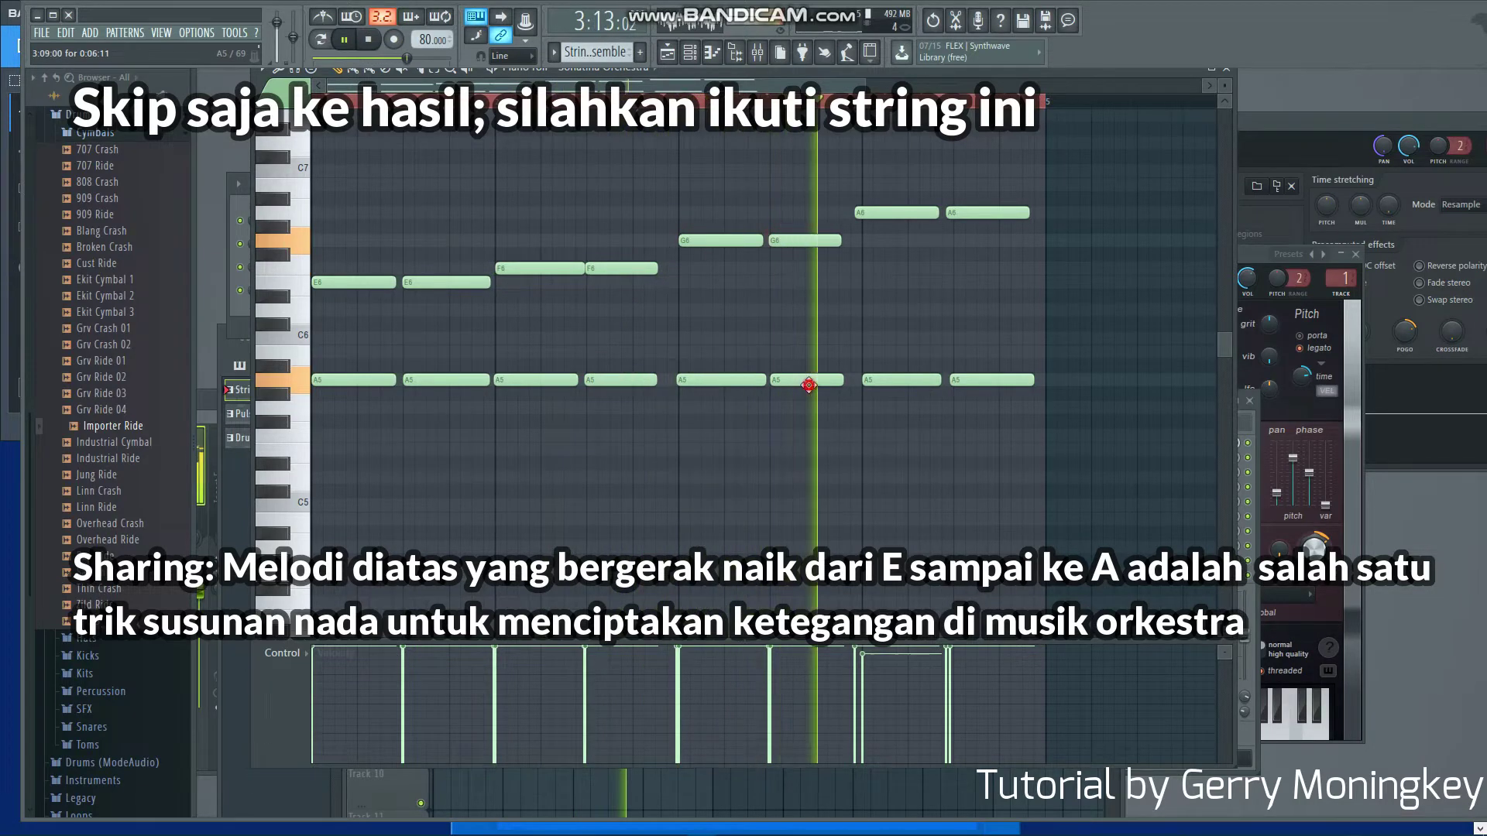
pyautogui.moveTo(808, 385); pyautogui.dragTo(812, 385)
pyautogui.moveTo(892, 212); pyautogui.dragTo(966, 212)
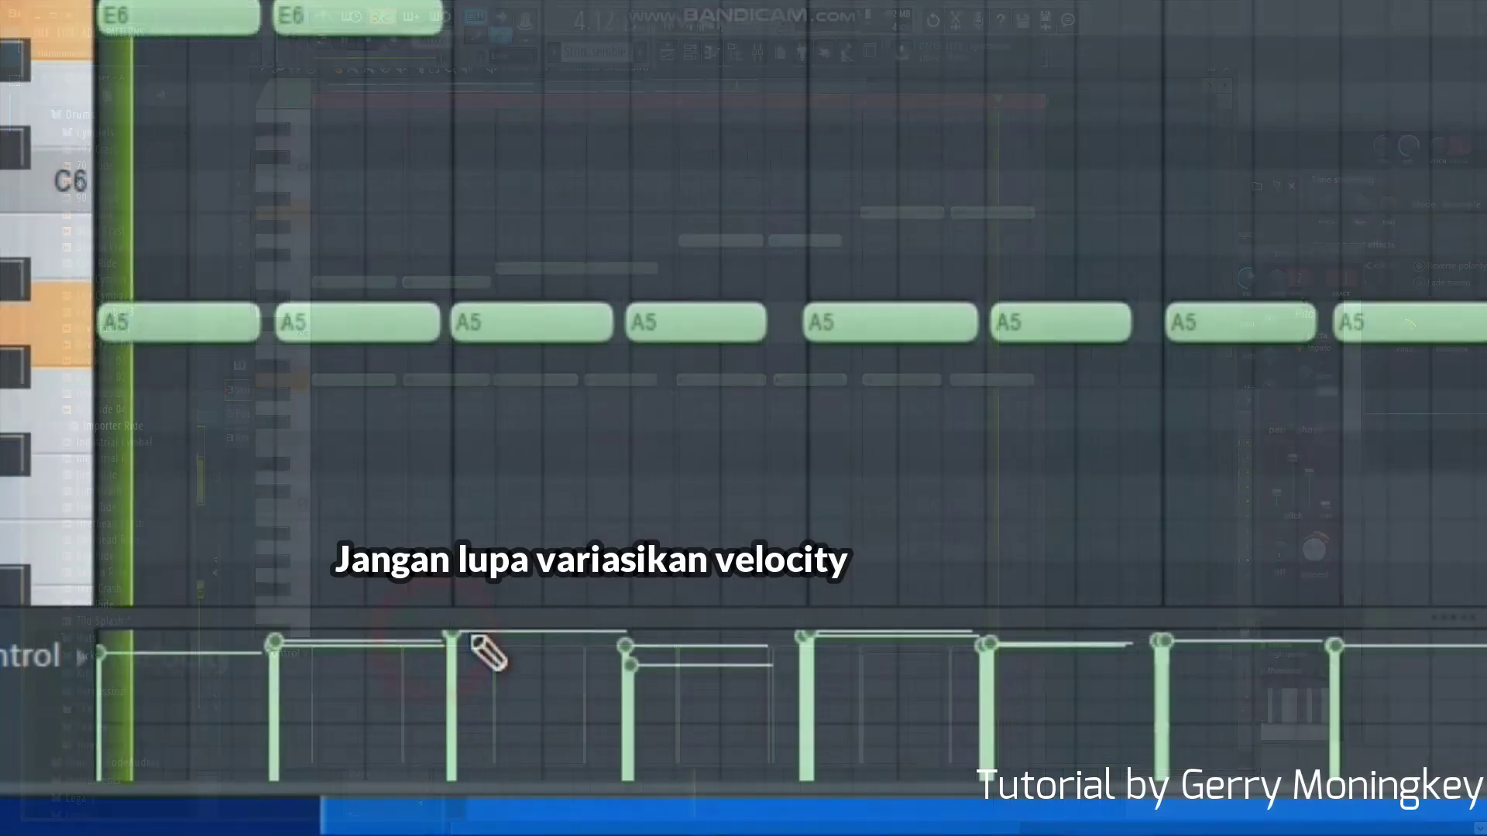
pyautogui.click(495, 649)
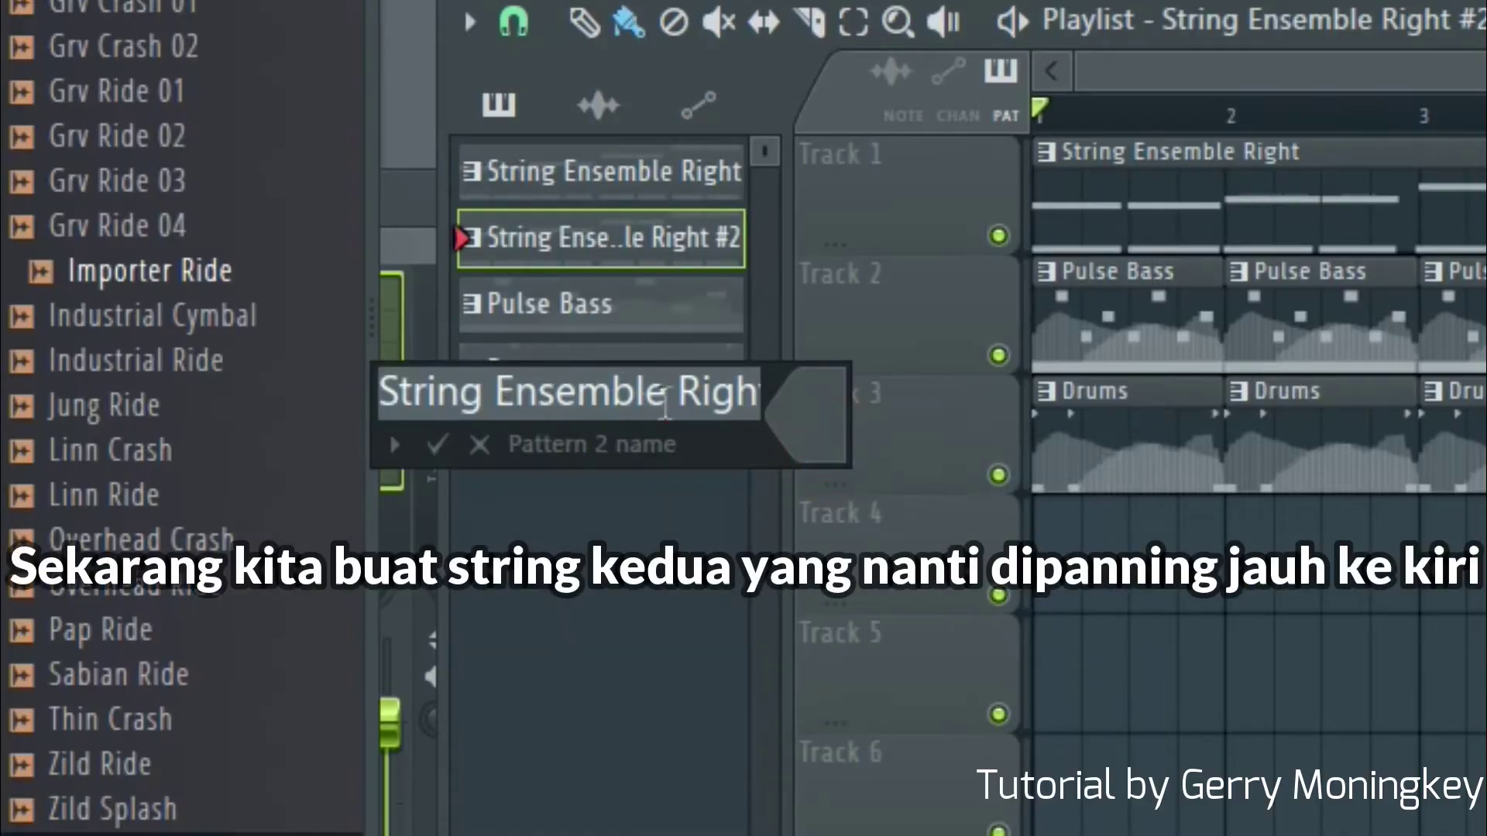
# Step: Rename the duplicated string pattern as String Ensemble Left and adjust its note velocities
pyautogui.press('End')
pyautogui.hotkey('ctrl', 'shift', 'Left')
pyautogui.hotkey('ctrl', 'shift', 'Left')
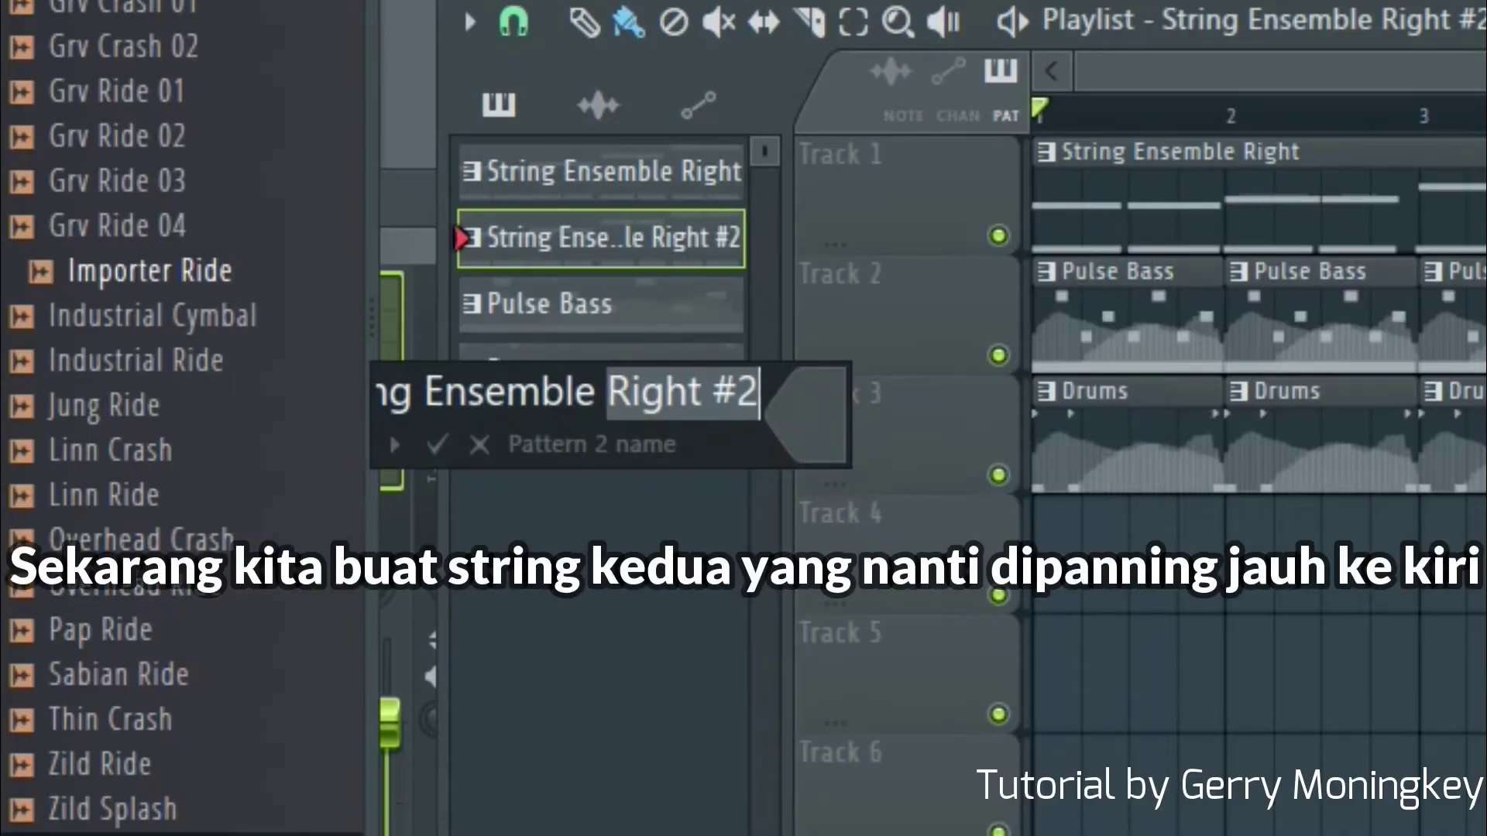
pyautogui.write('Left')
pyautogui.press('Return')
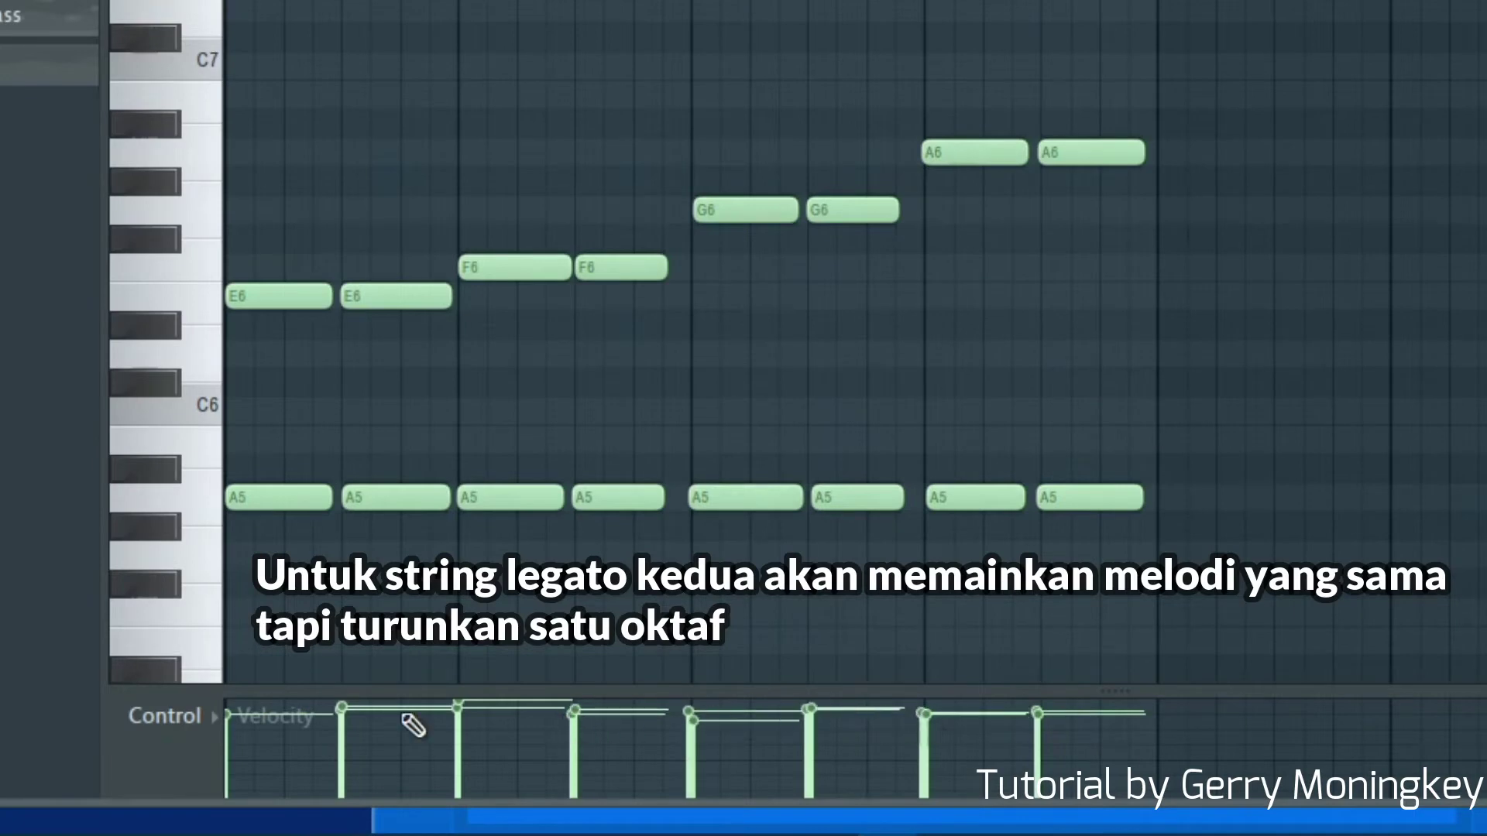
pyautogui.click(431, 698)
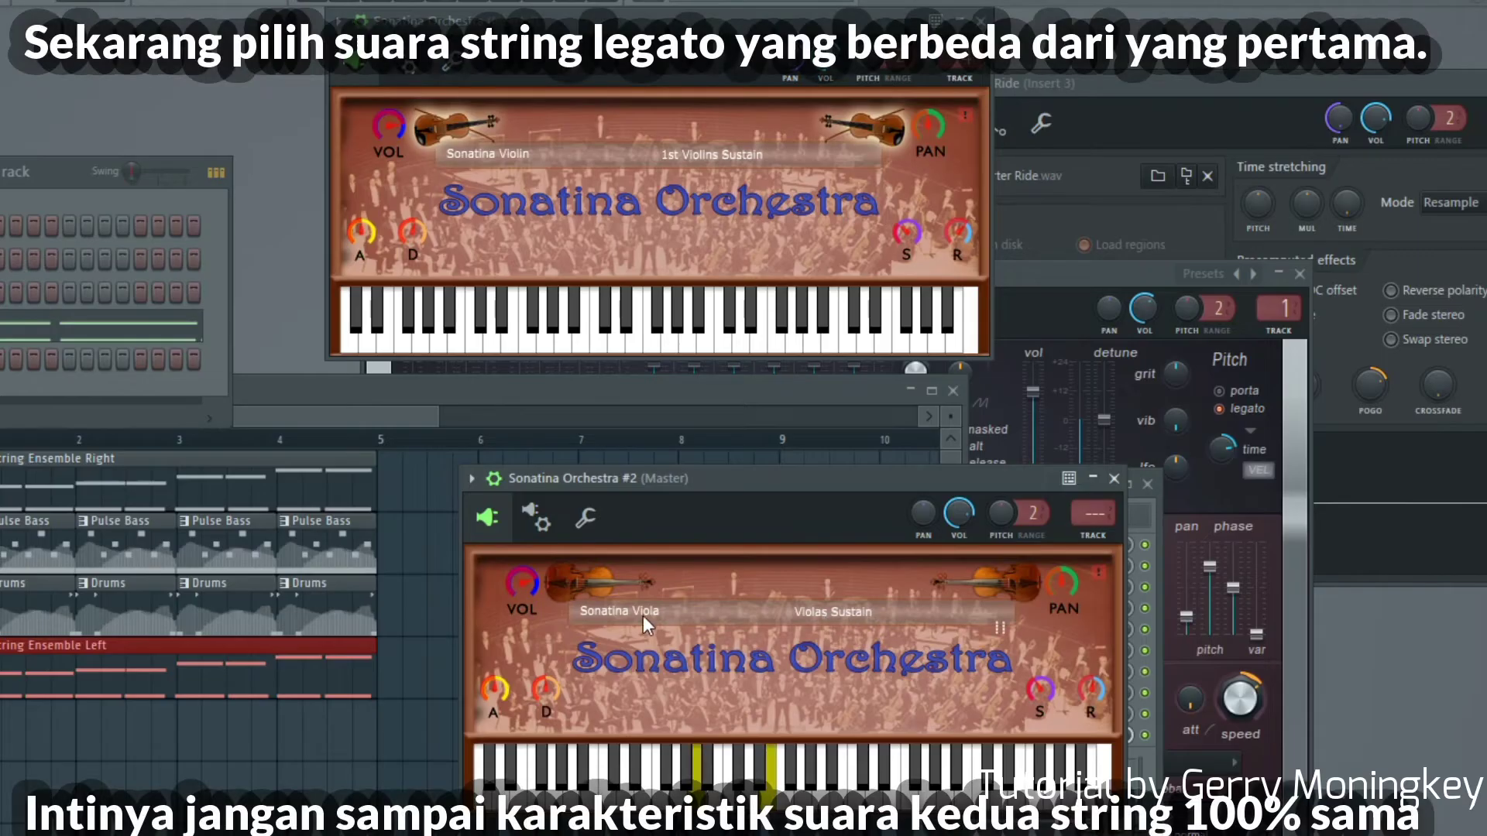
# Step: Set Sonatina Orchestra #2 to the Sonatina Cello instrument with the Celli Sustain articulation
pyautogui.click(624, 610)
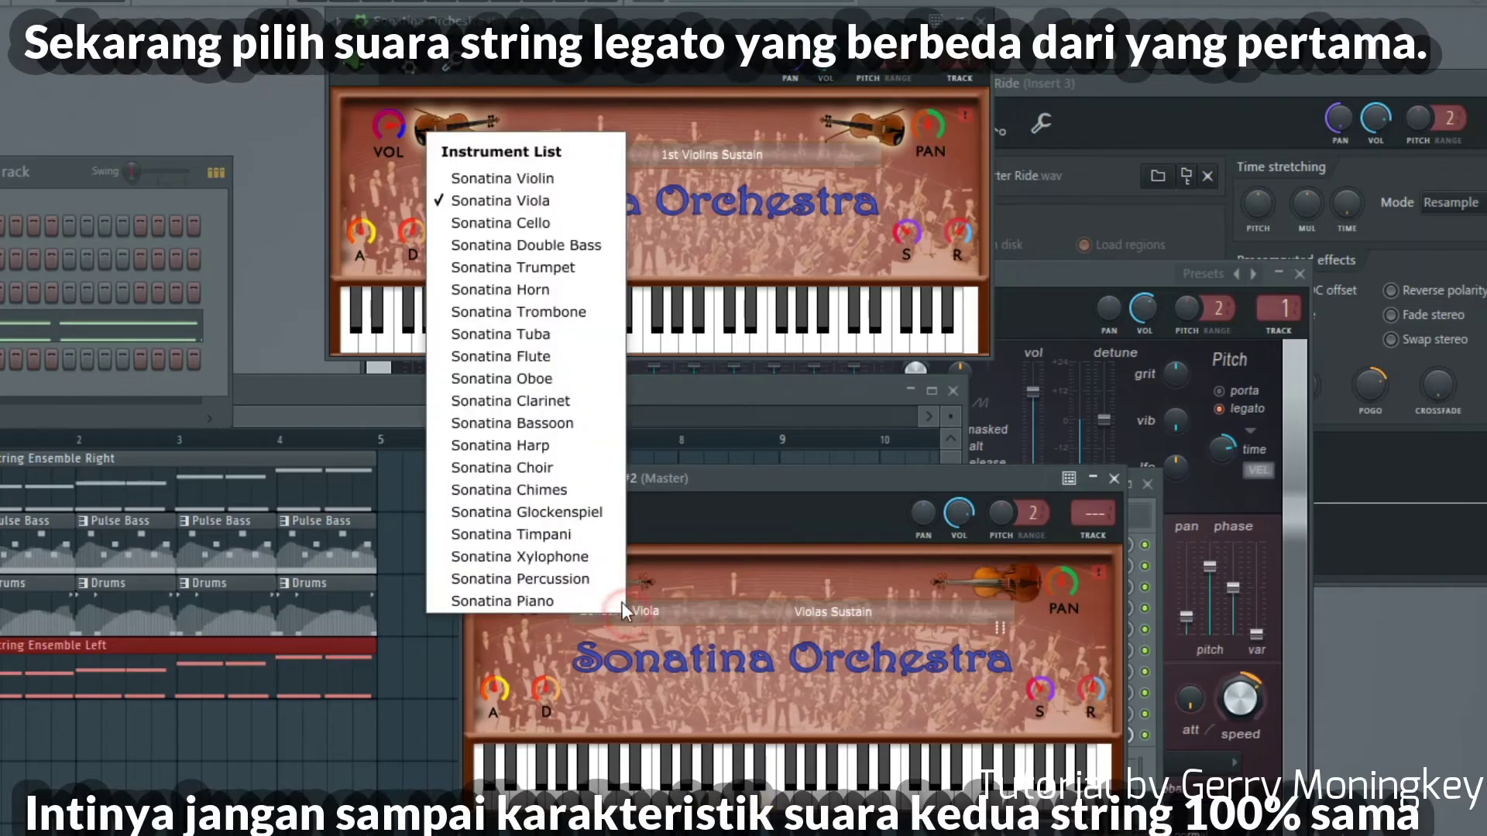
pyautogui.click(569, 223)
pyautogui.click(802, 608)
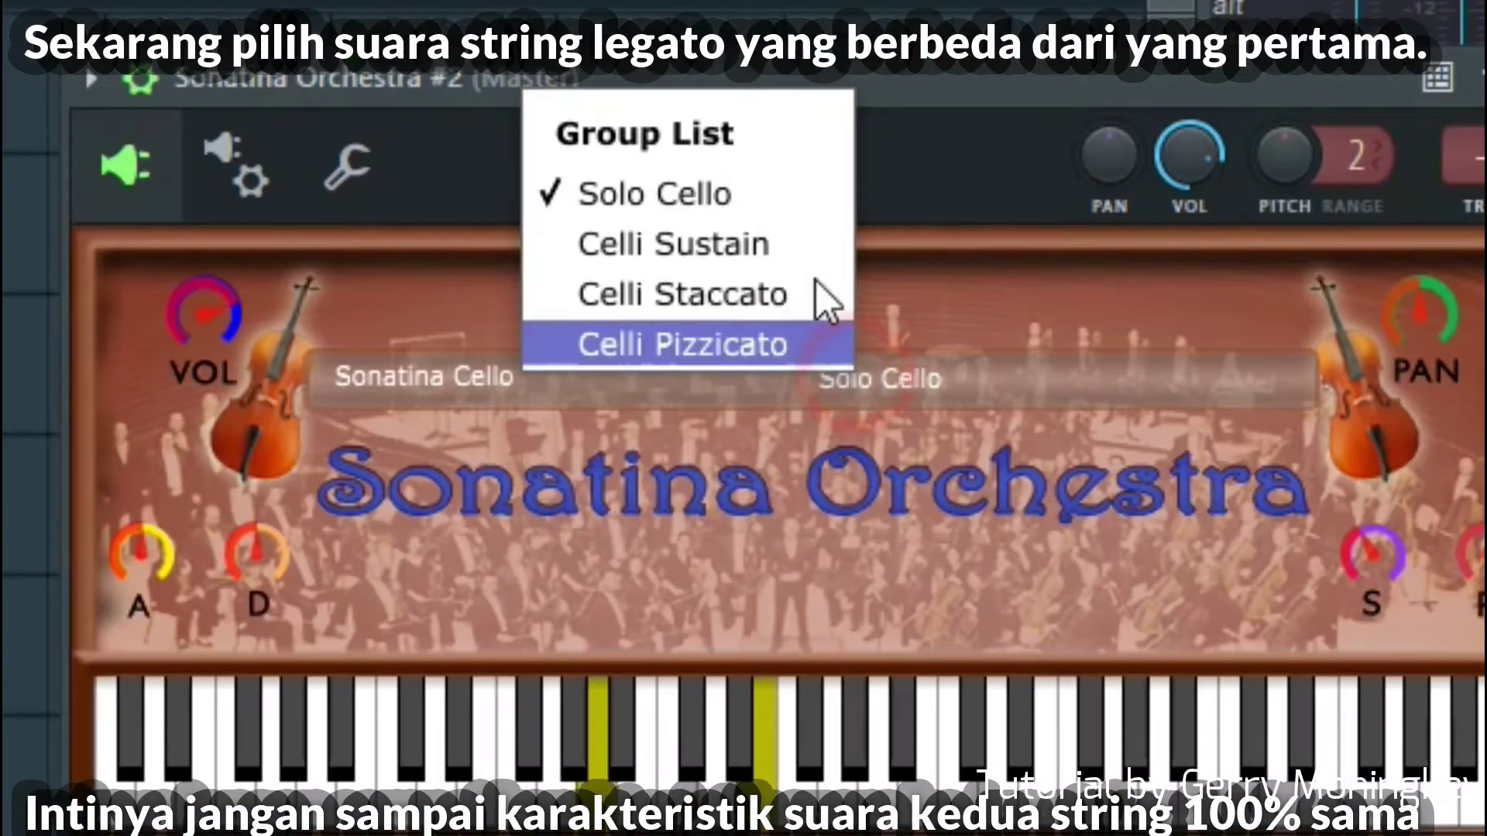
pyautogui.click(775, 542)
pyautogui.click(775, 232)
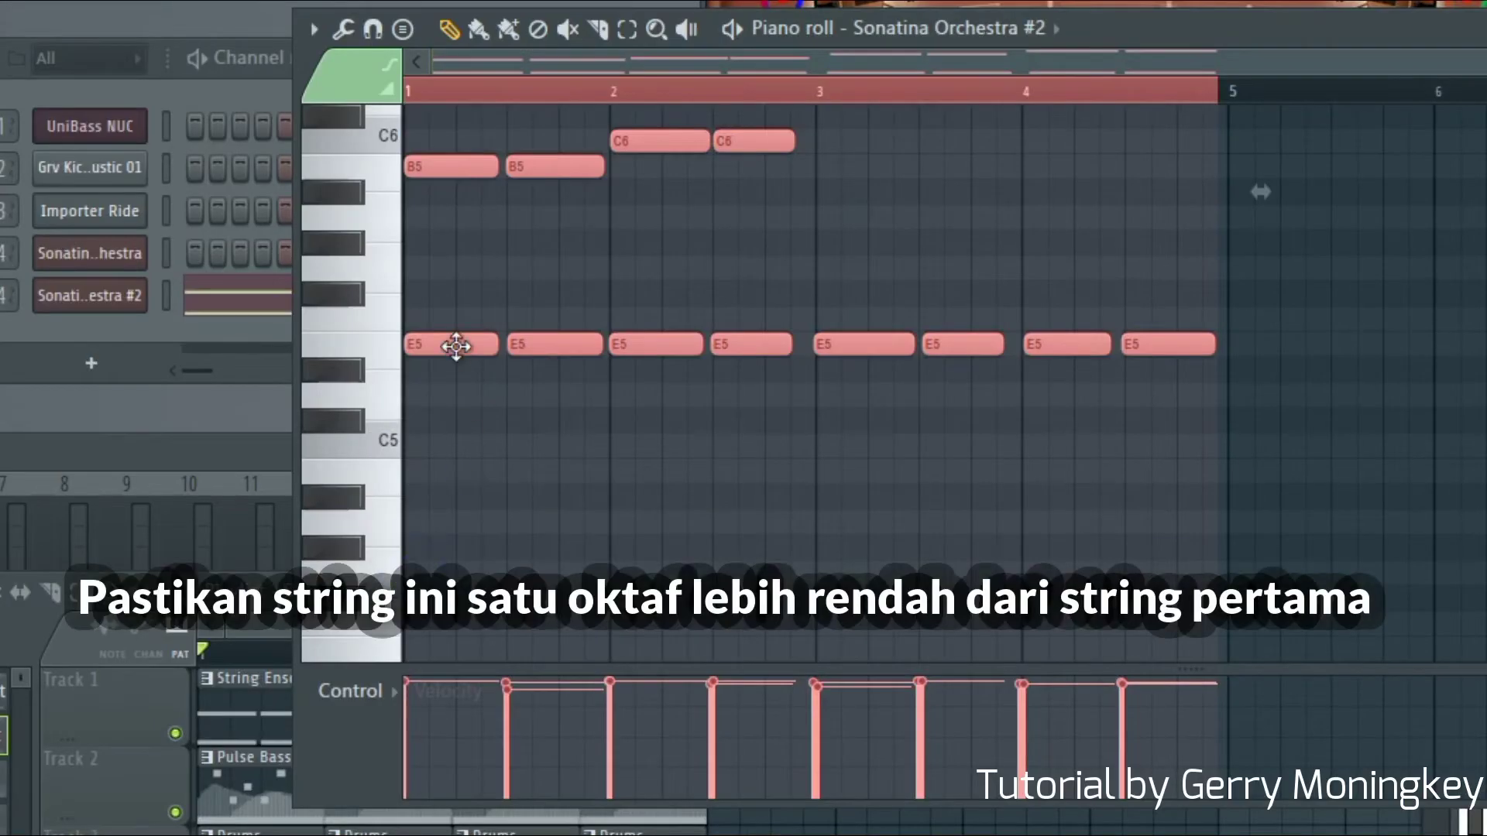
# Step: Transpose all Sonatina Orchestra #2 notes down so the lower line sits on A4, and play the pattern
pyautogui.moveTo(455, 346); pyautogui.dragTo(445, 533)
pyautogui.press('space')
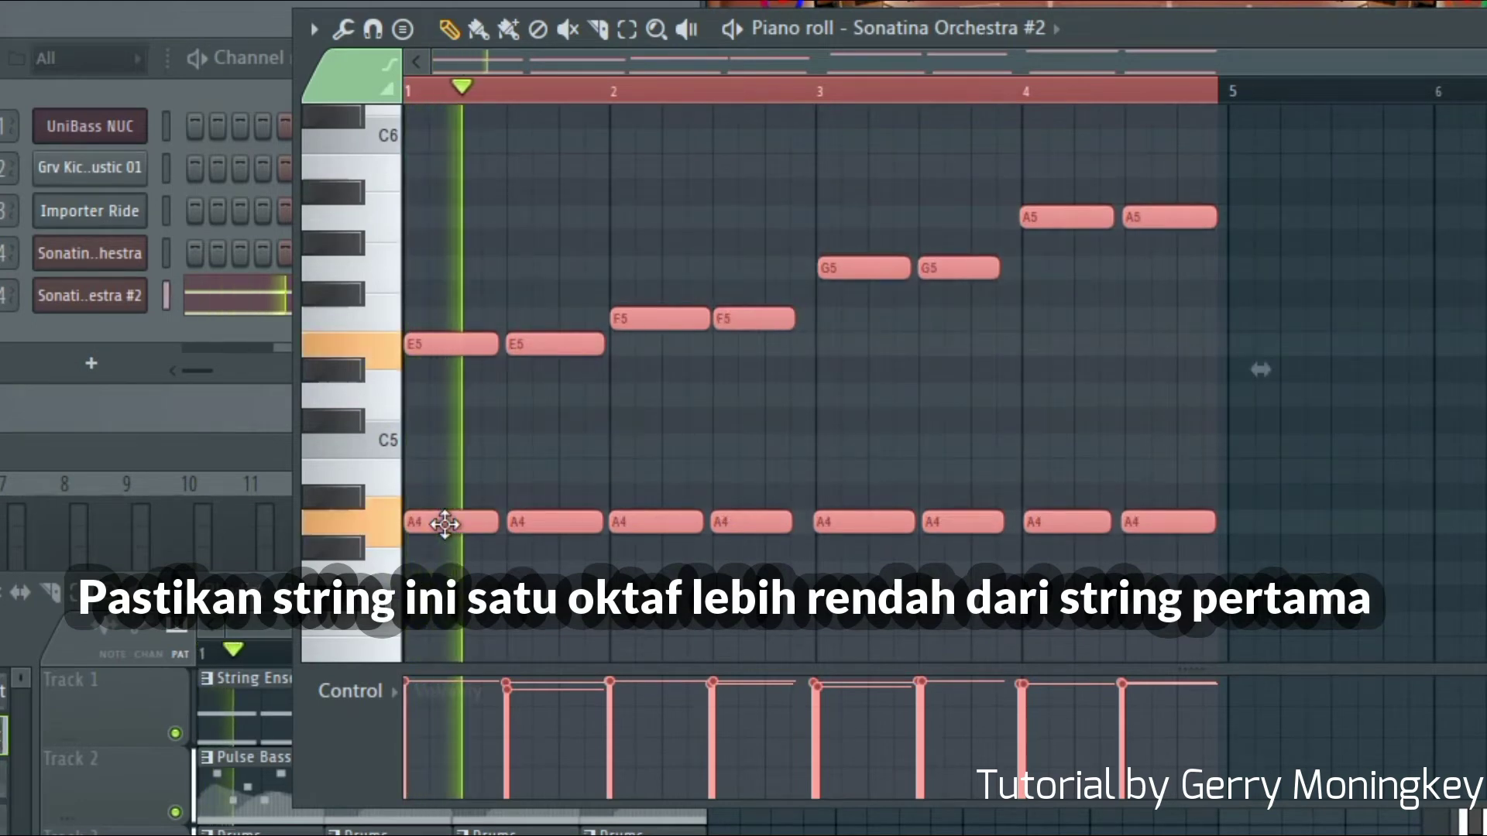
pyautogui.scroll(2, 488, 457)
pyautogui.scroll(-2, 491, 472)
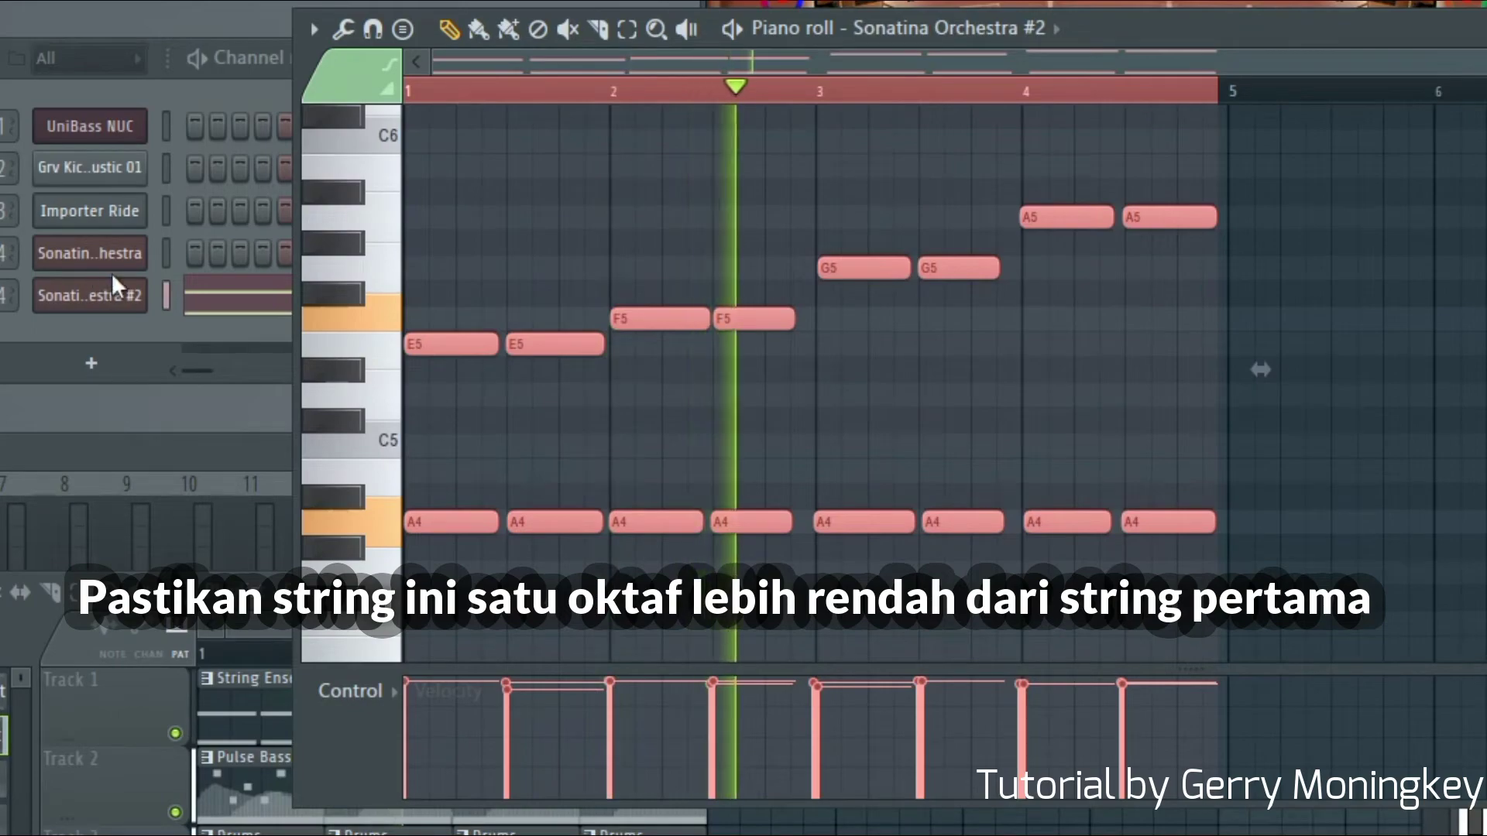
# Step: Vary the velocities of the Sonatina Orchestra #2 notes across the four bars and stop playback
pyautogui.click(713, 695)
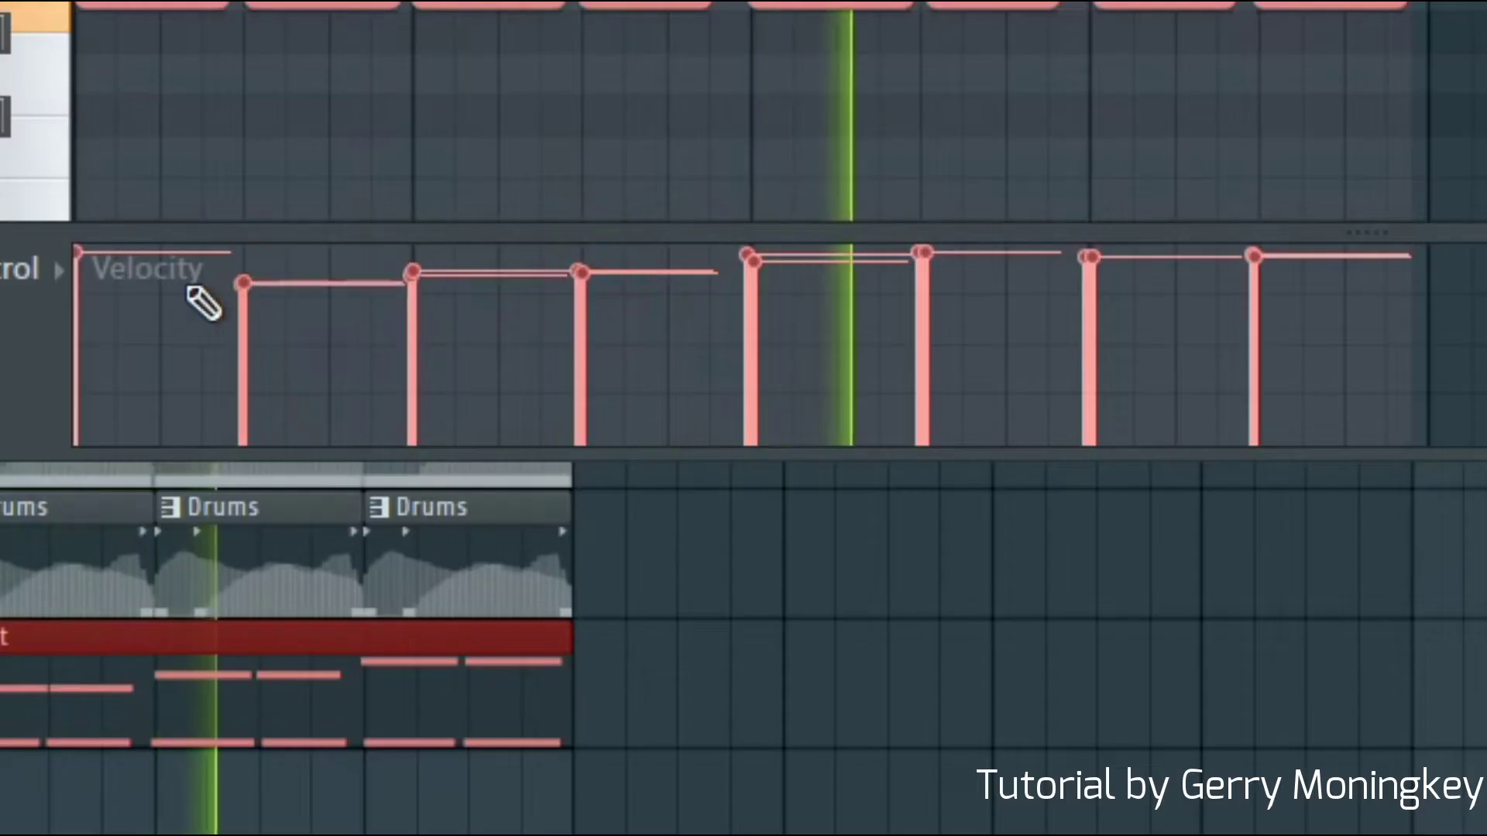
pyautogui.click(811, 695)
pyautogui.click(921, 278)
pyautogui.click(1089, 279)
pyautogui.click(1255, 278)
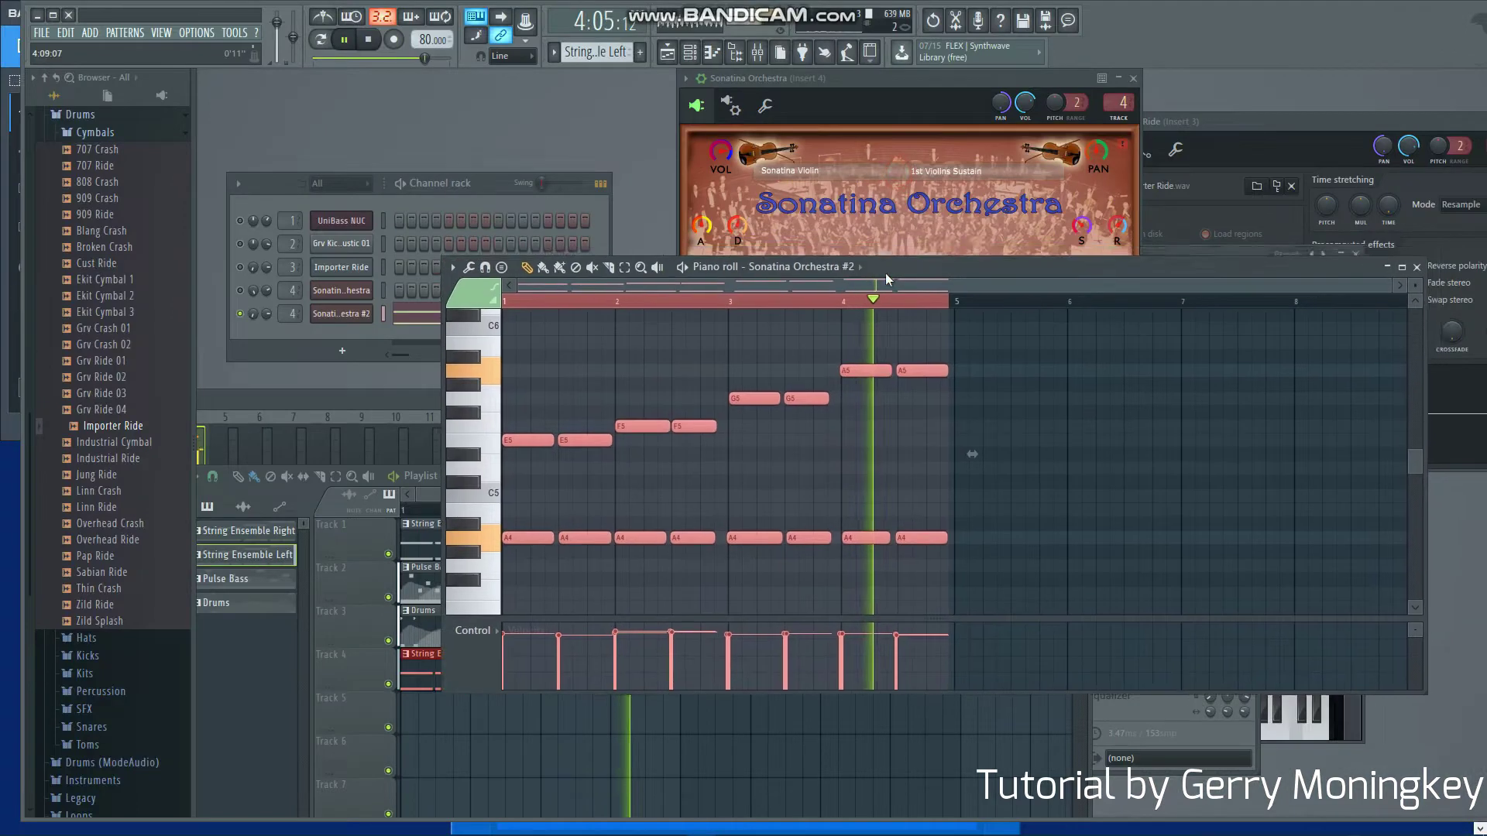
pyautogui.moveTo(885, 273); pyautogui.dragTo(924, 263)
pyautogui.press('space')
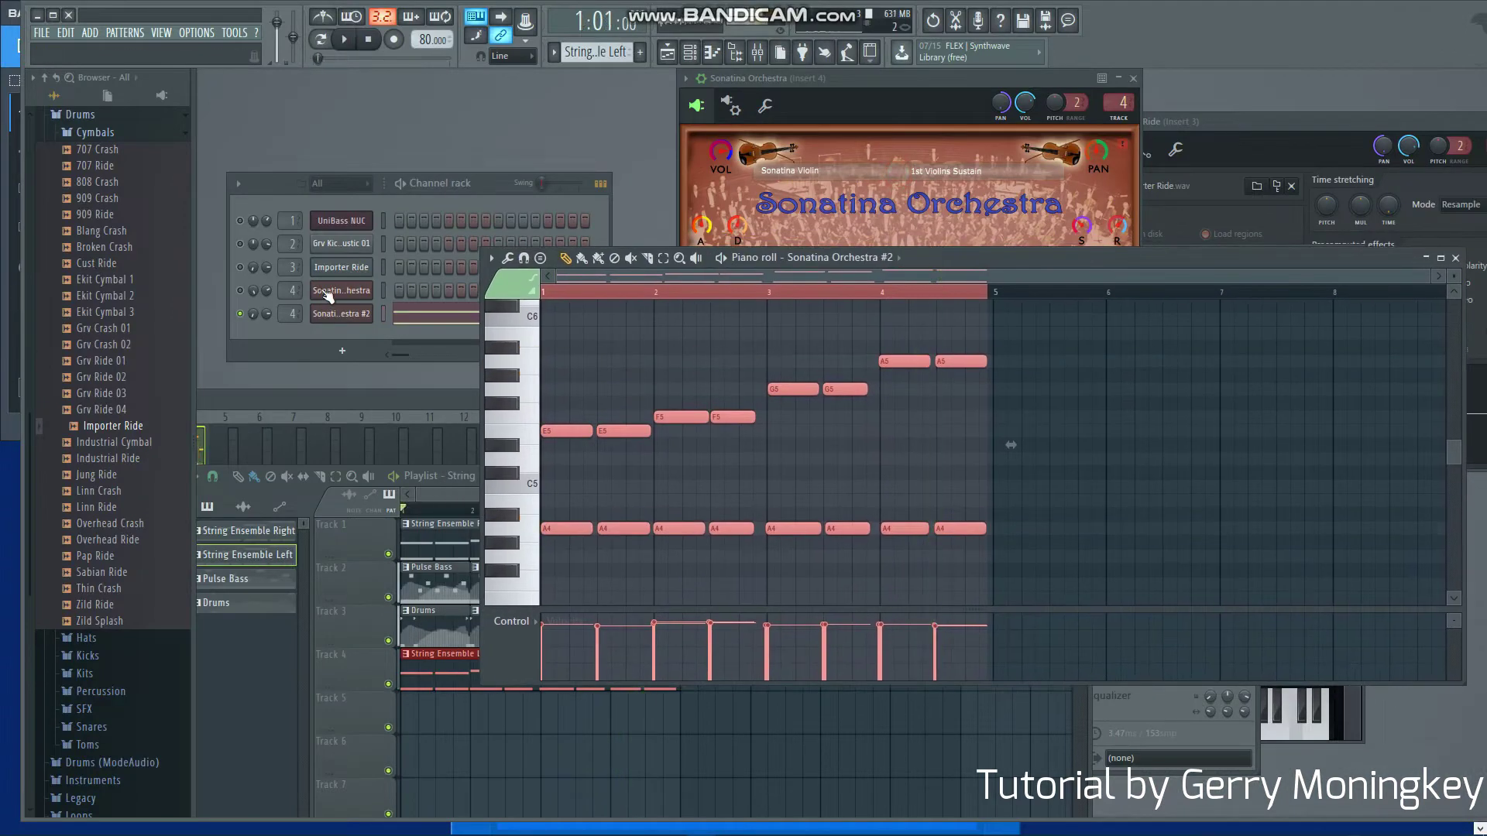
# Step: Play both string channels together and check the String Ensemble Right notes in the Sonatina Orchestra piano roll
pyautogui.click(240, 291)
pyautogui.press('space')
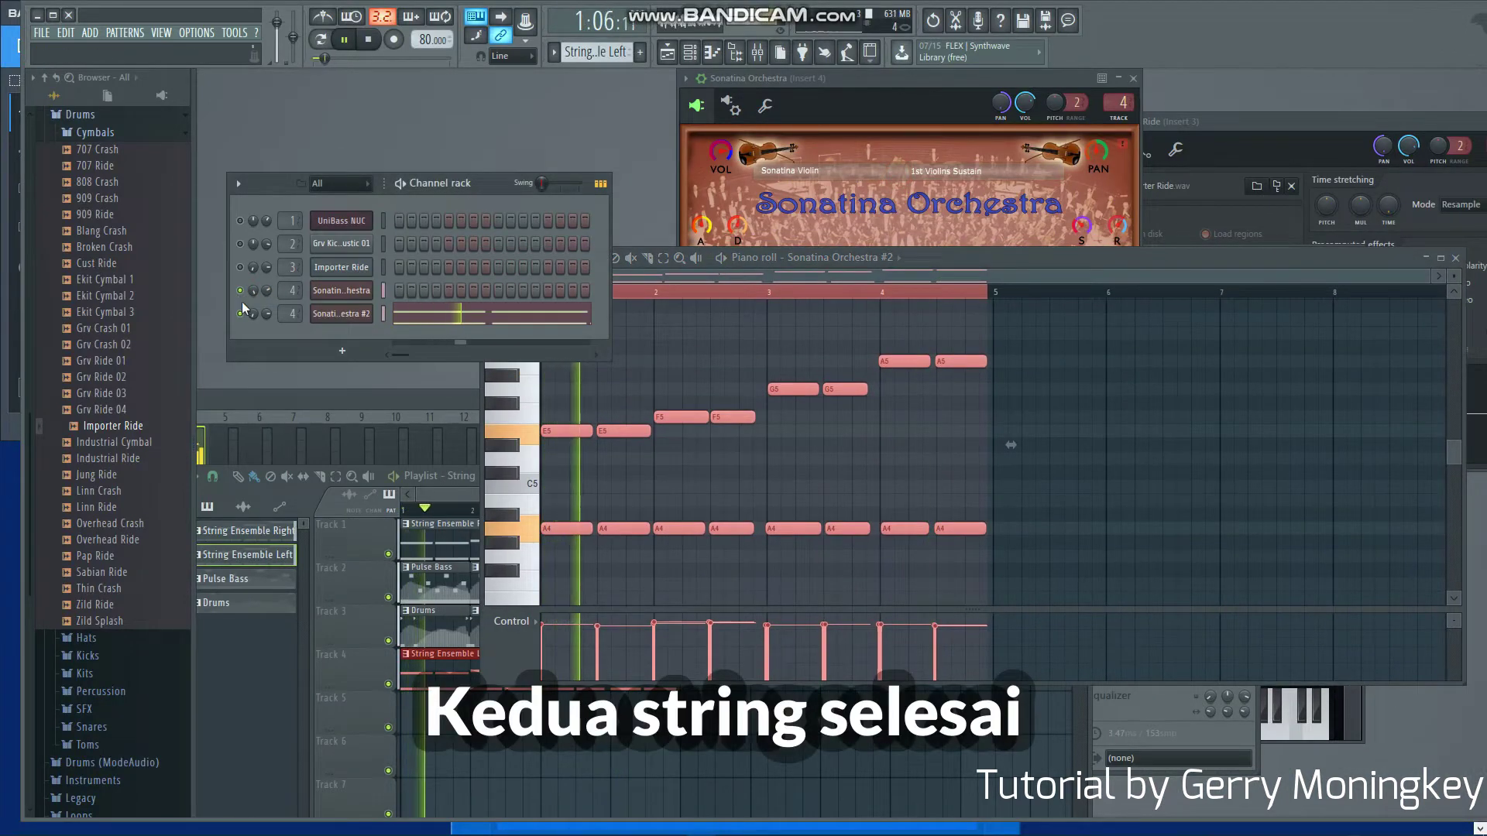
pyautogui.click(437, 546)
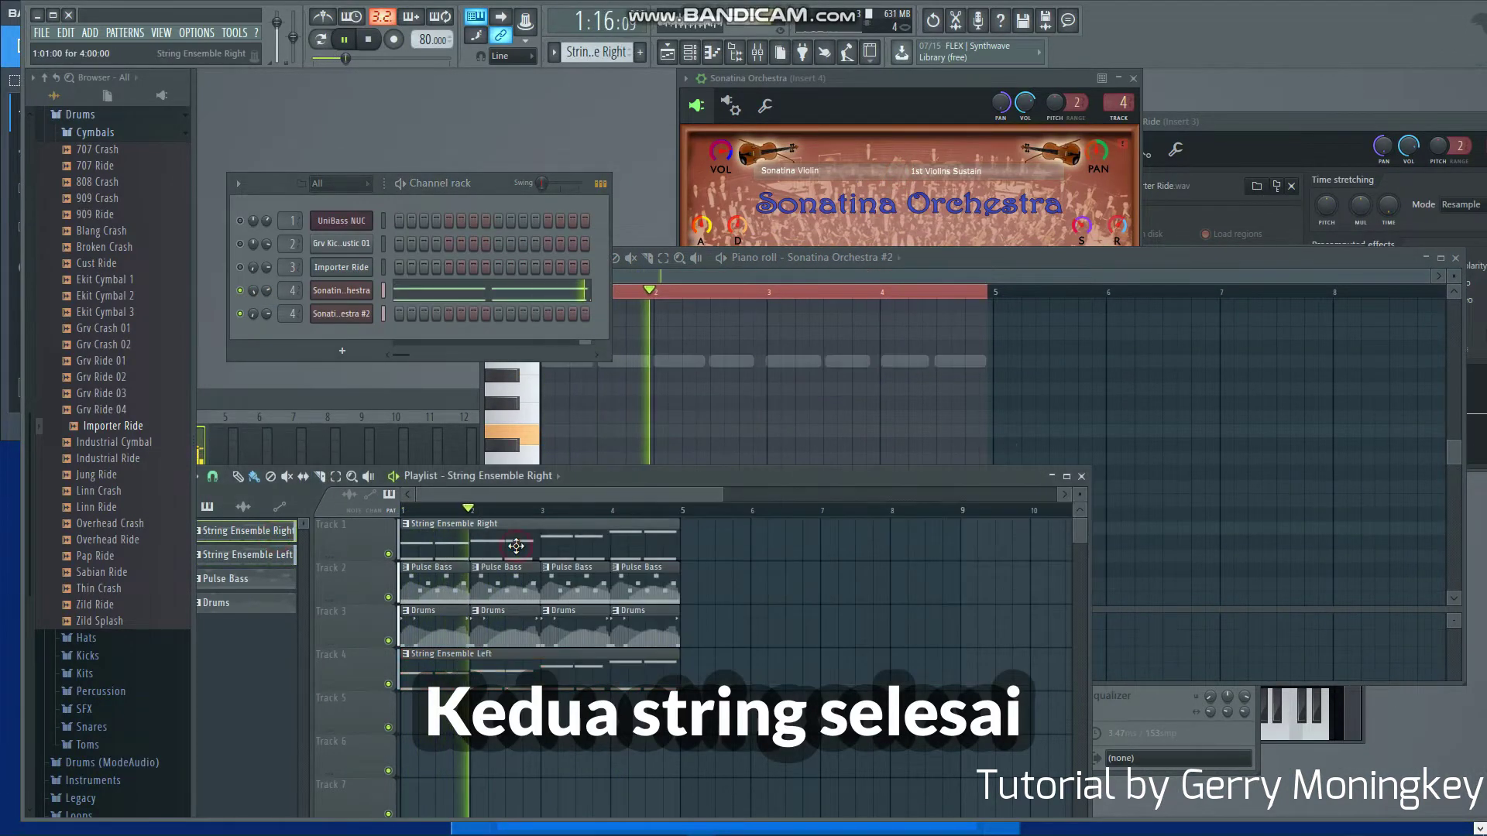
pyautogui.click(740, 267)
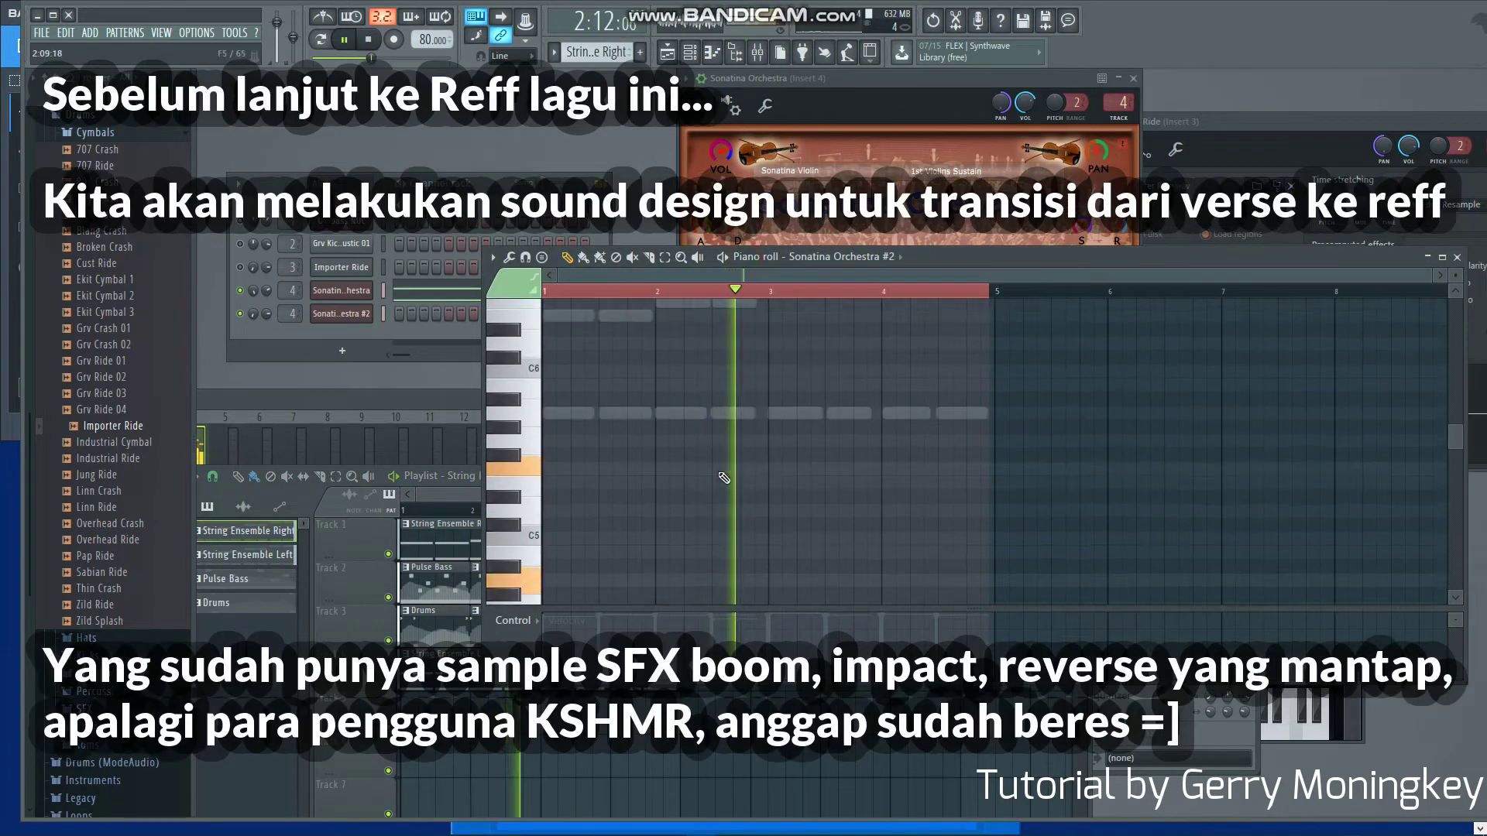
pyautogui.click(416, 290)
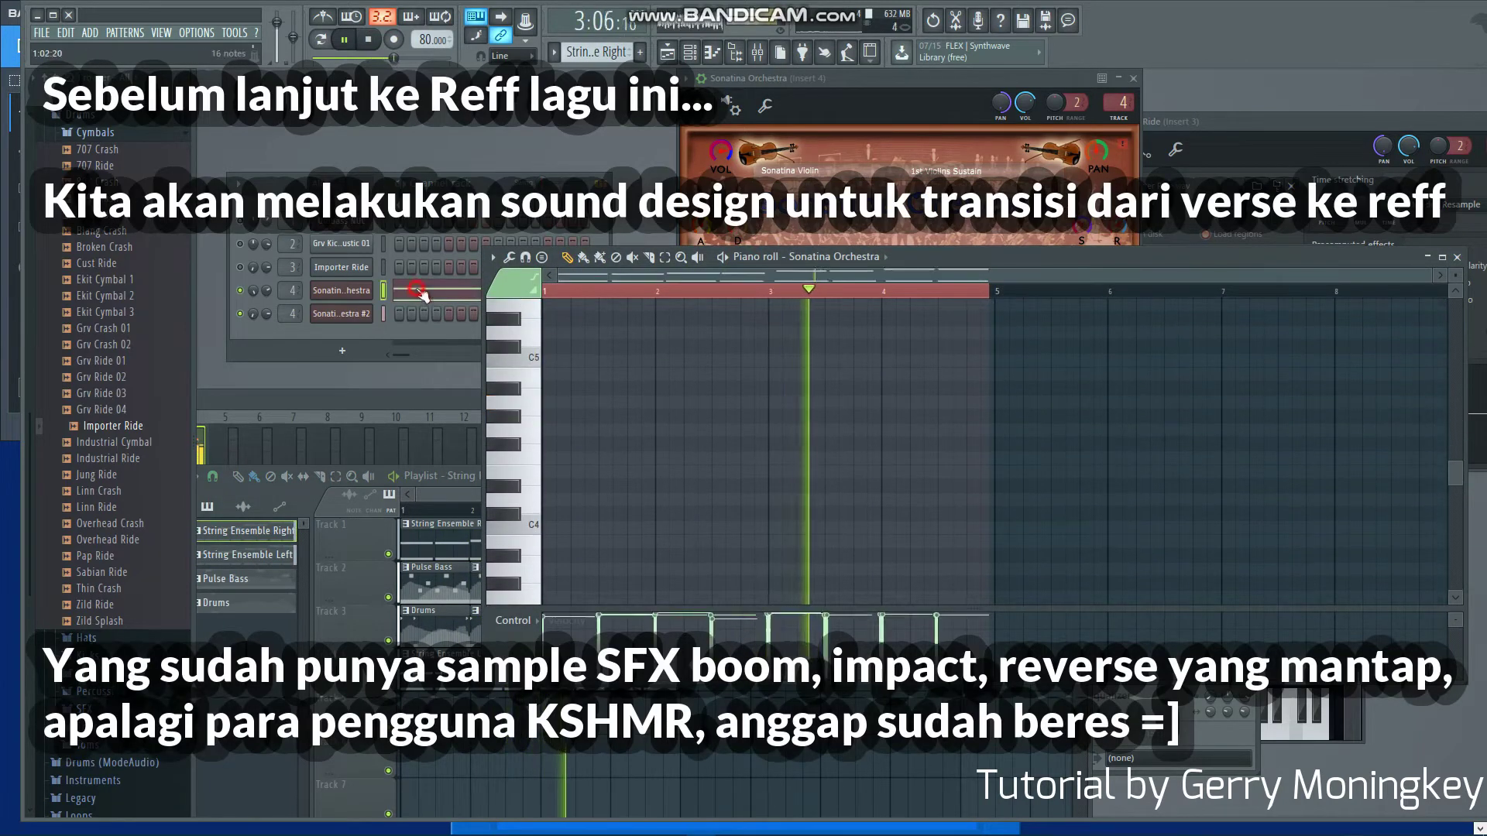
pyautogui.scroll(5, 741, 513)
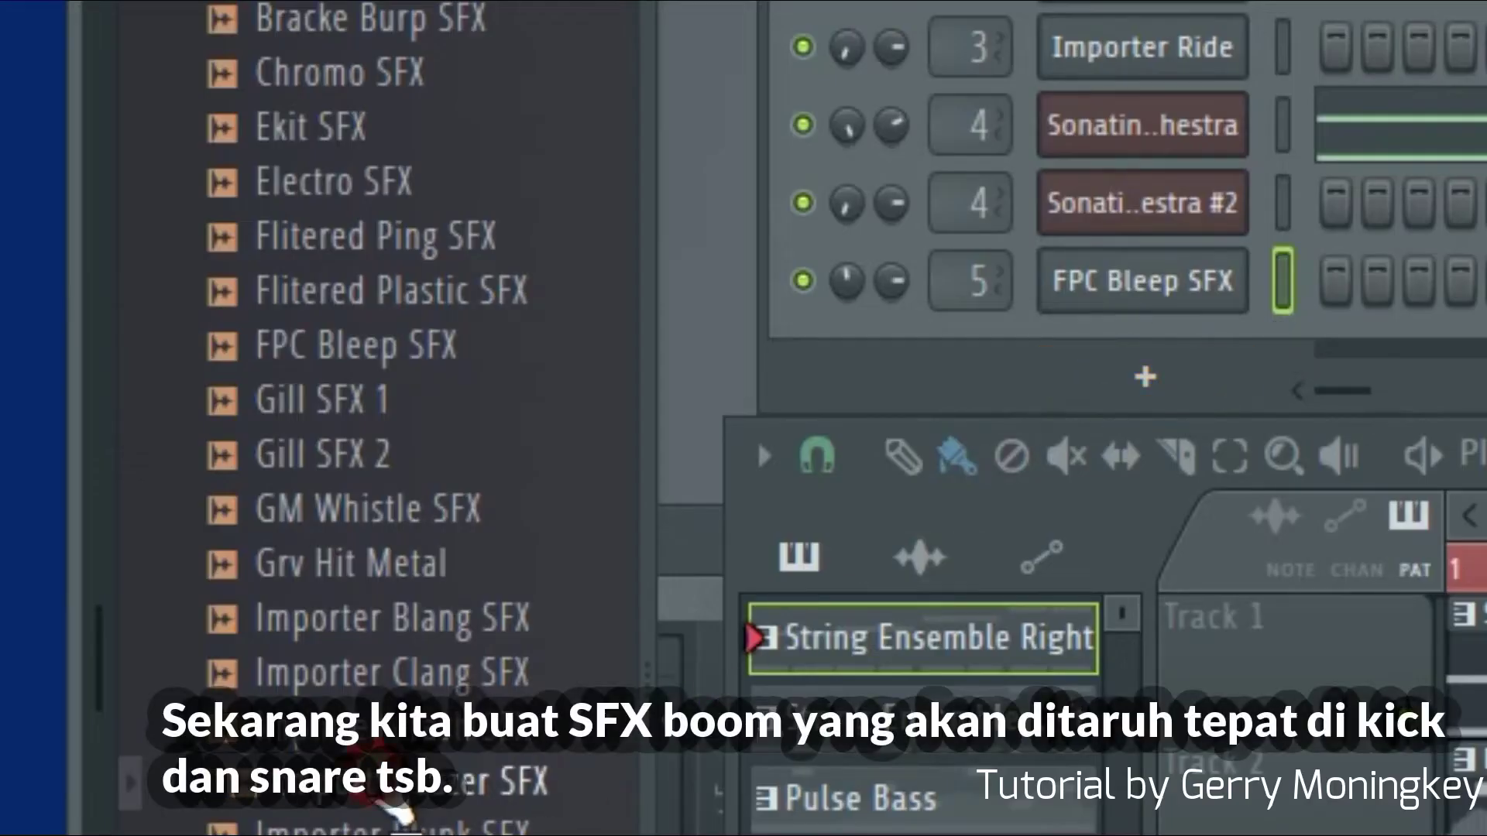
# Step: Audition the SFX drum samples and replace the FPC Bleep SFX channel's sample with Smigen Boom SFX
pyautogui.scroll(-15, 348, 805)
pyautogui.click(399, 17)
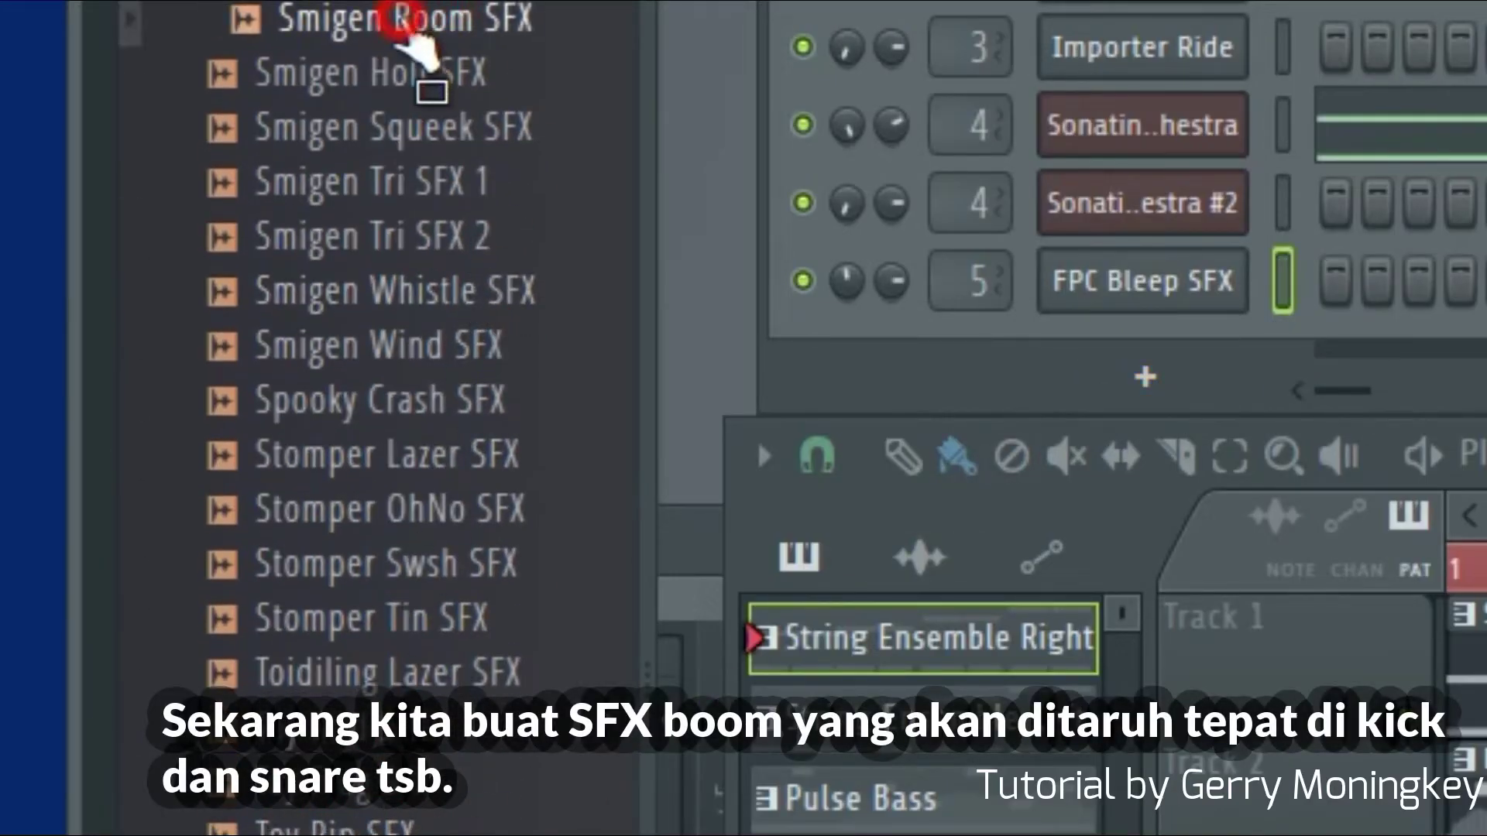
pyautogui.scroll(3, 430, 155)
pyautogui.moveTo(402, 346); pyautogui.dragTo(1181, 288)
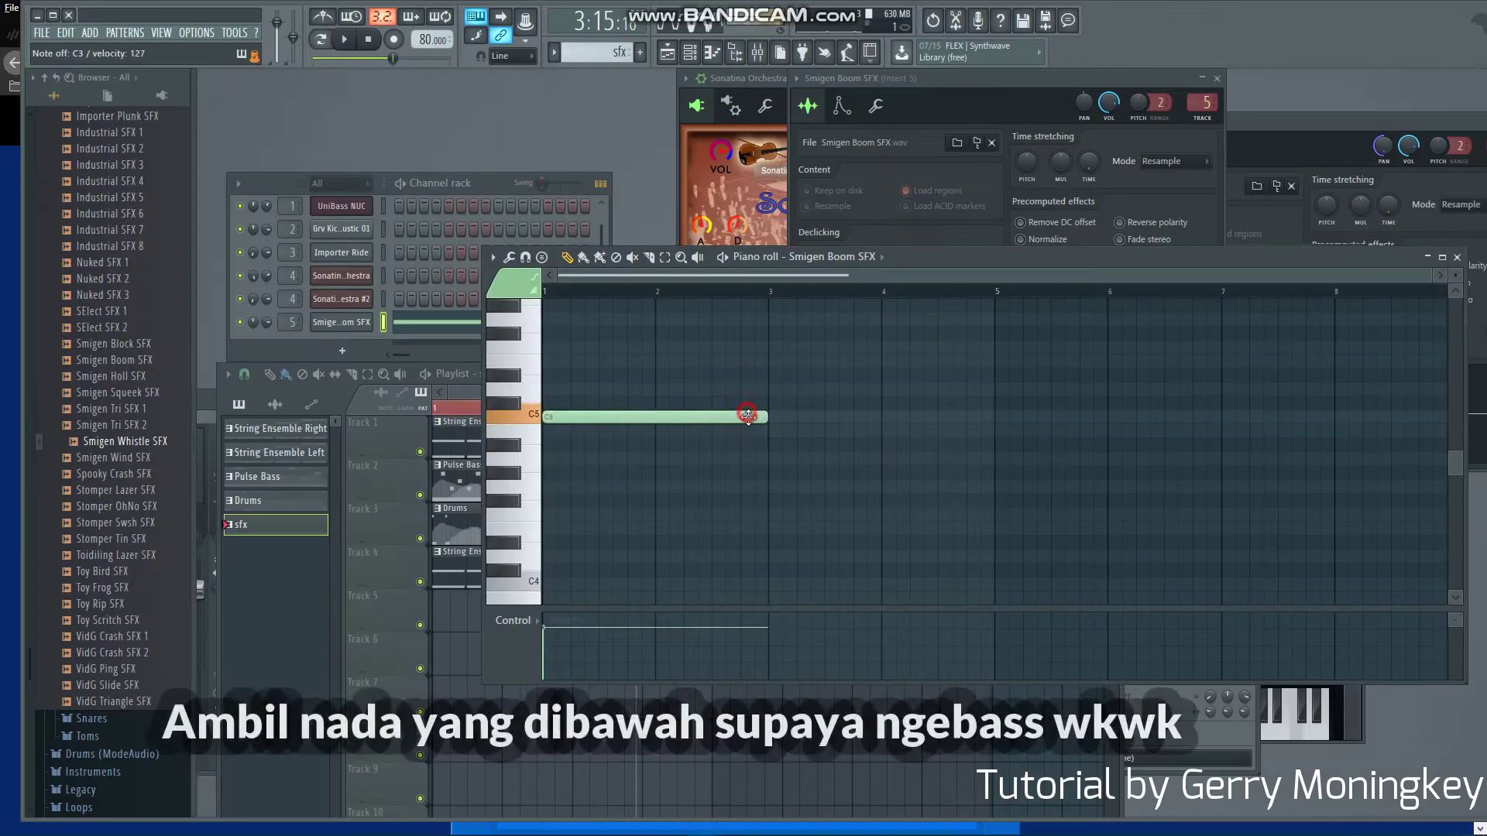
# Step: Lower the Smigen Boom SFX note to C3 and play the sfx clip placed at bar 5
pyautogui.moveTo(716, 425); pyautogui.dragTo(654, 493)
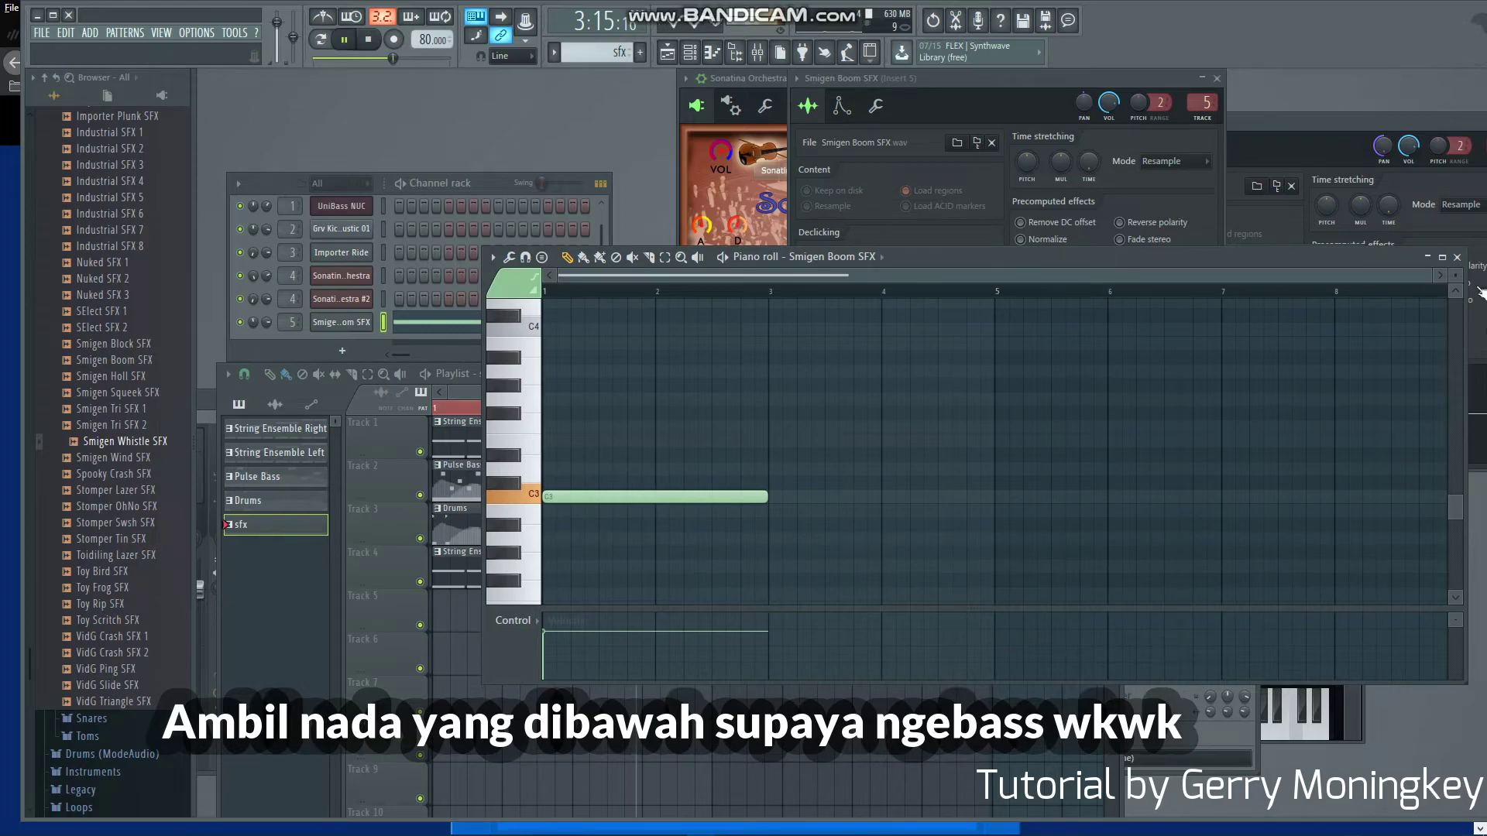
pyautogui.click(1458, 258)
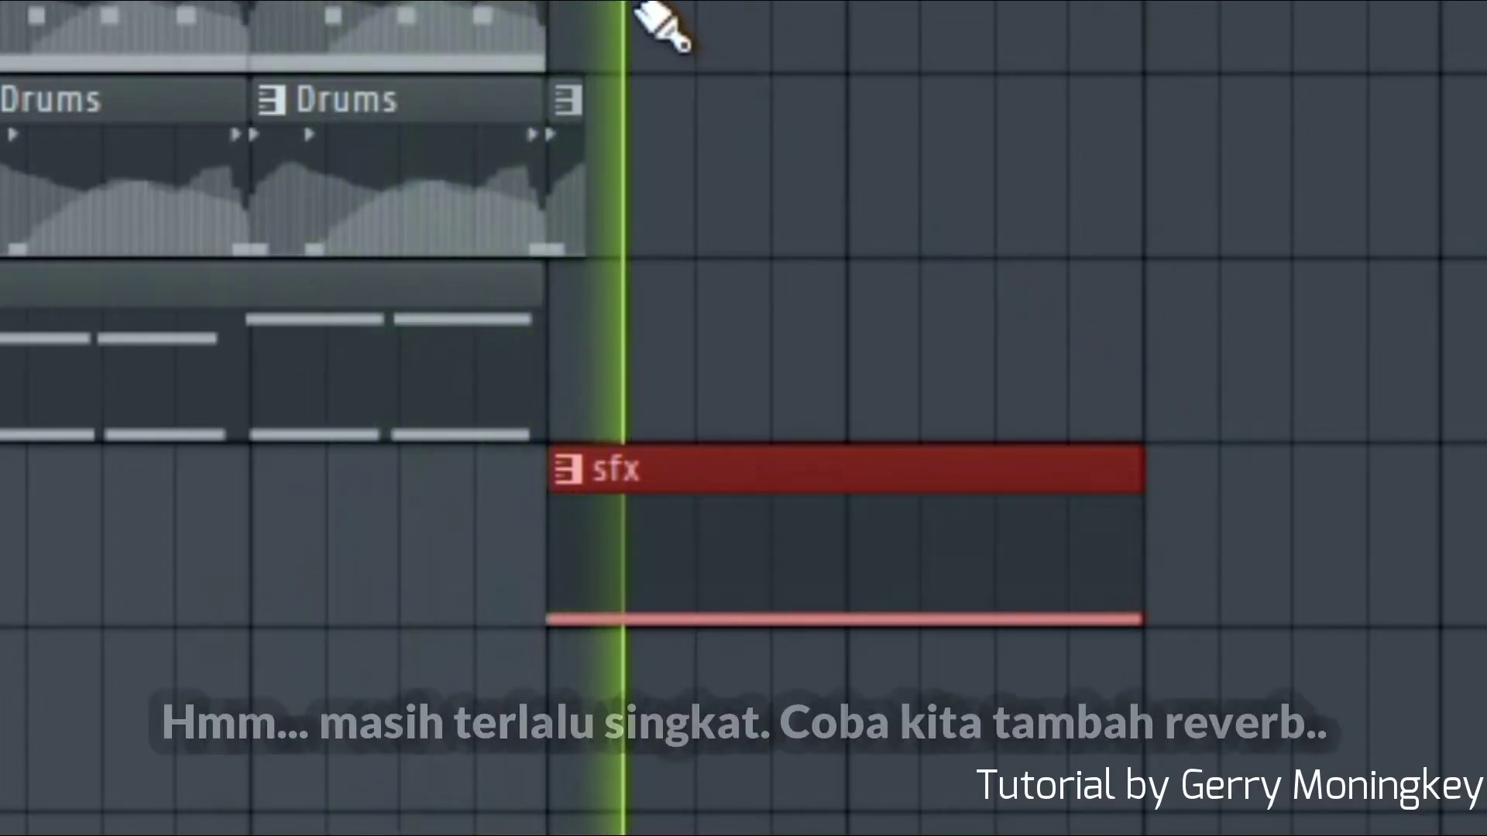
pyautogui.press('space')
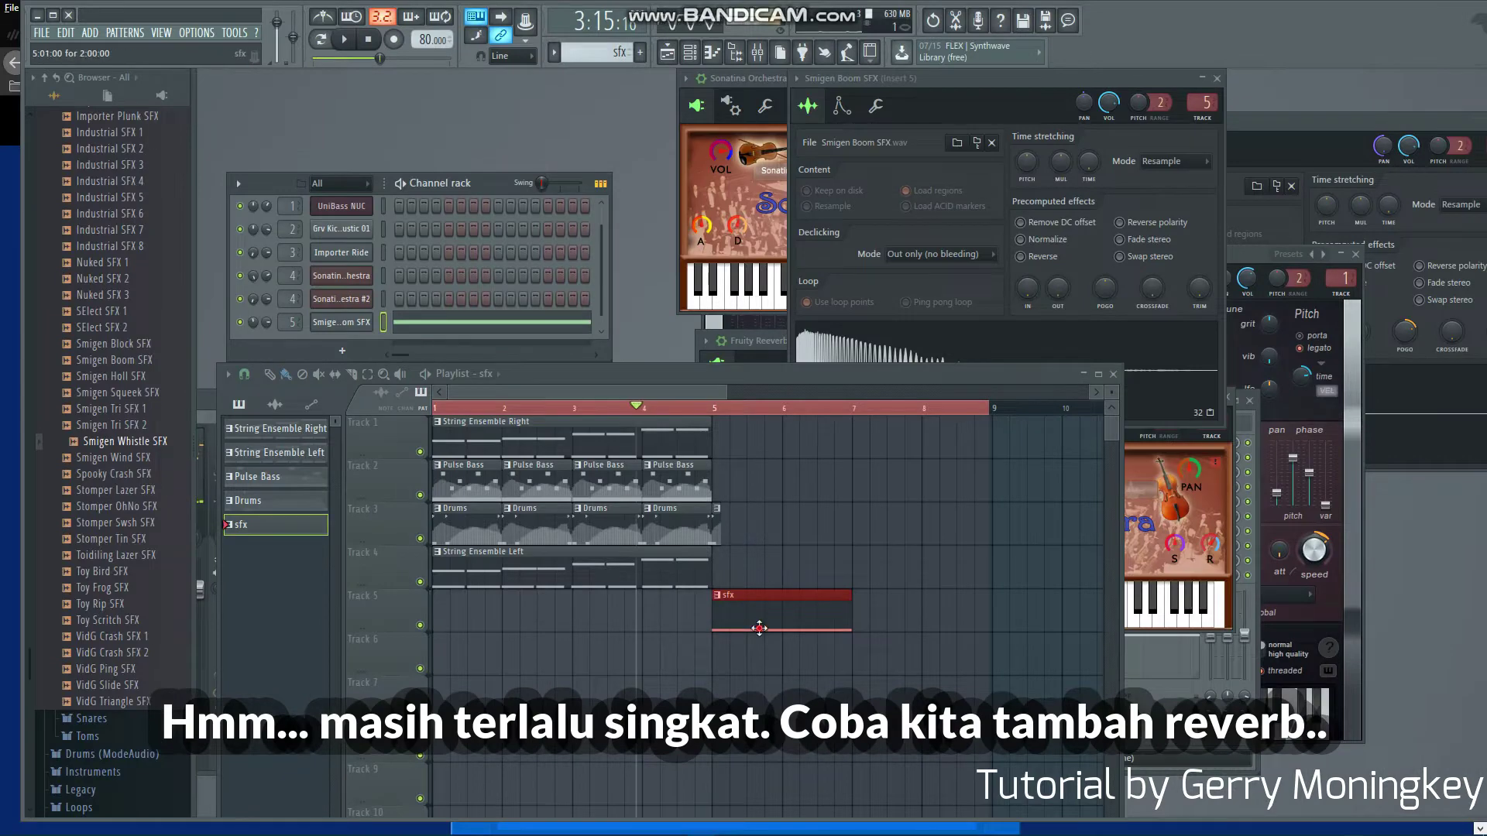
# Step: Load Fruity Convolver on mixer insert 5 to add reverb to the Smigen Boom SFX
pyautogui.press('F9')
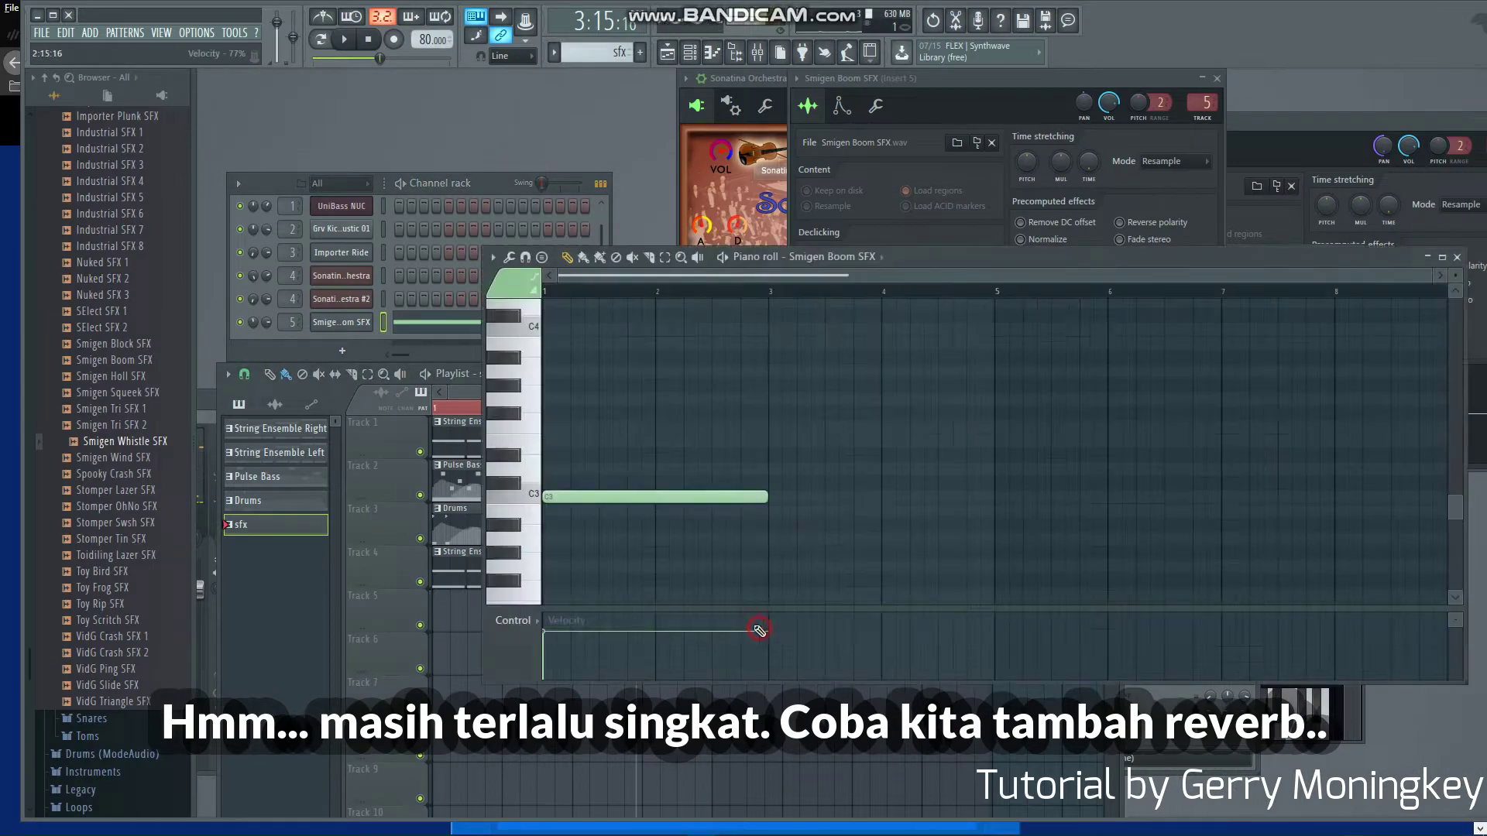
pyautogui.click(1301, 277)
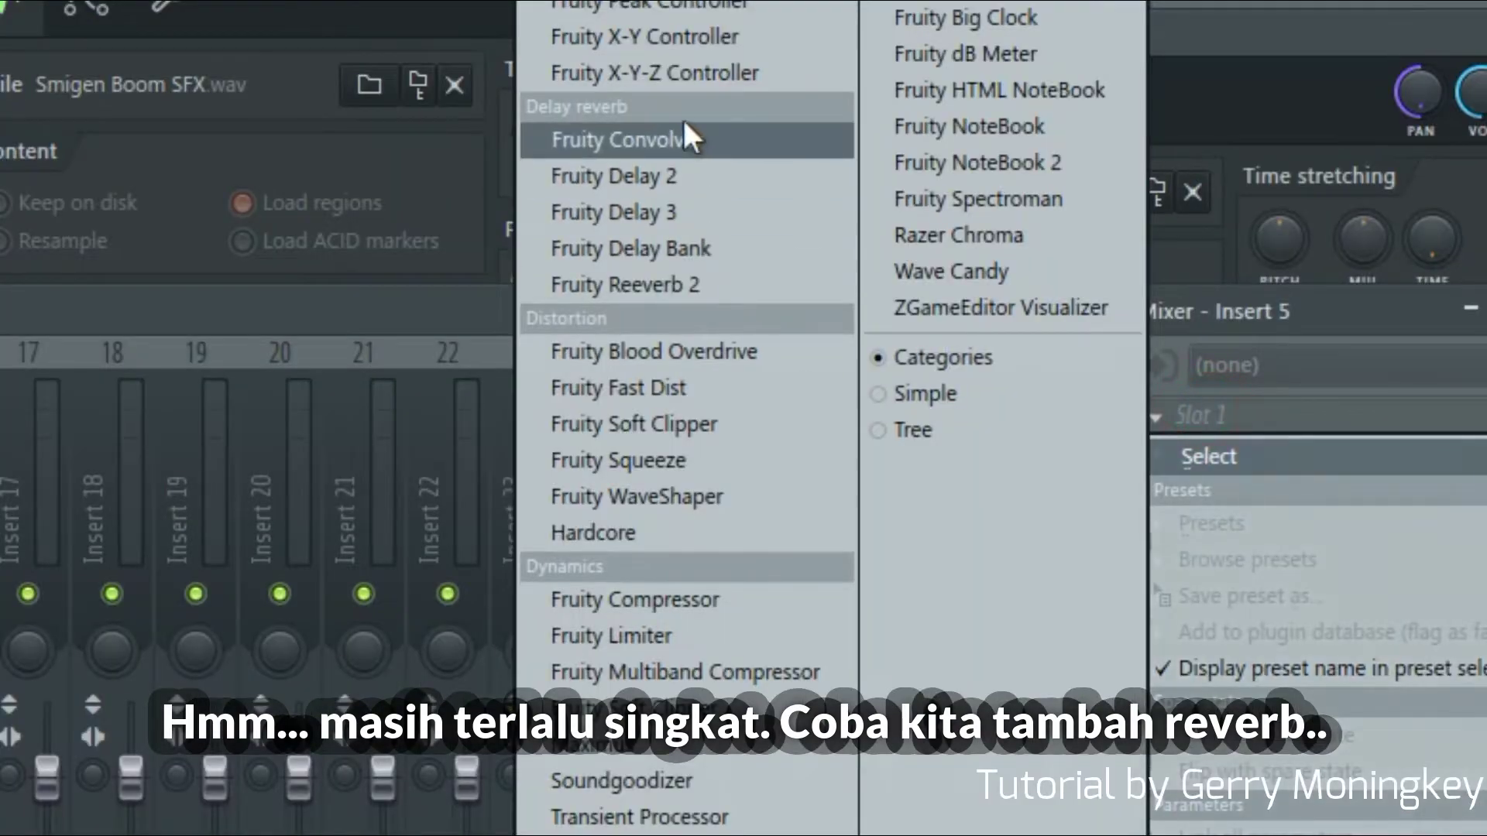
pyautogui.click(1107, 169)
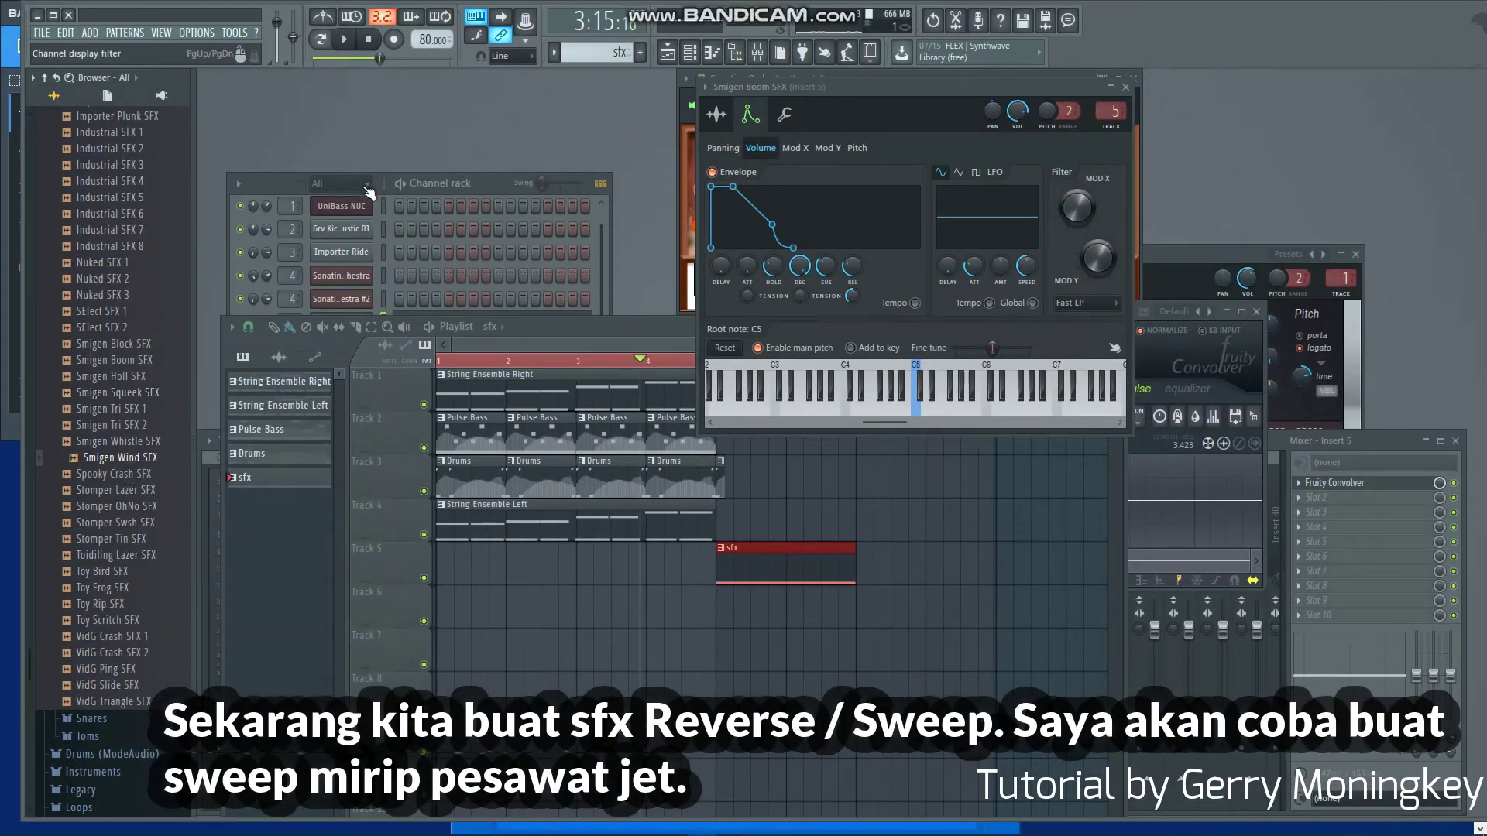
# Step: Add the Smigen Wind SFX sample as a new channel and adjust its time-stretching pitch
pyautogui.moveTo(96, 457); pyautogui.dragTo(93, 460)
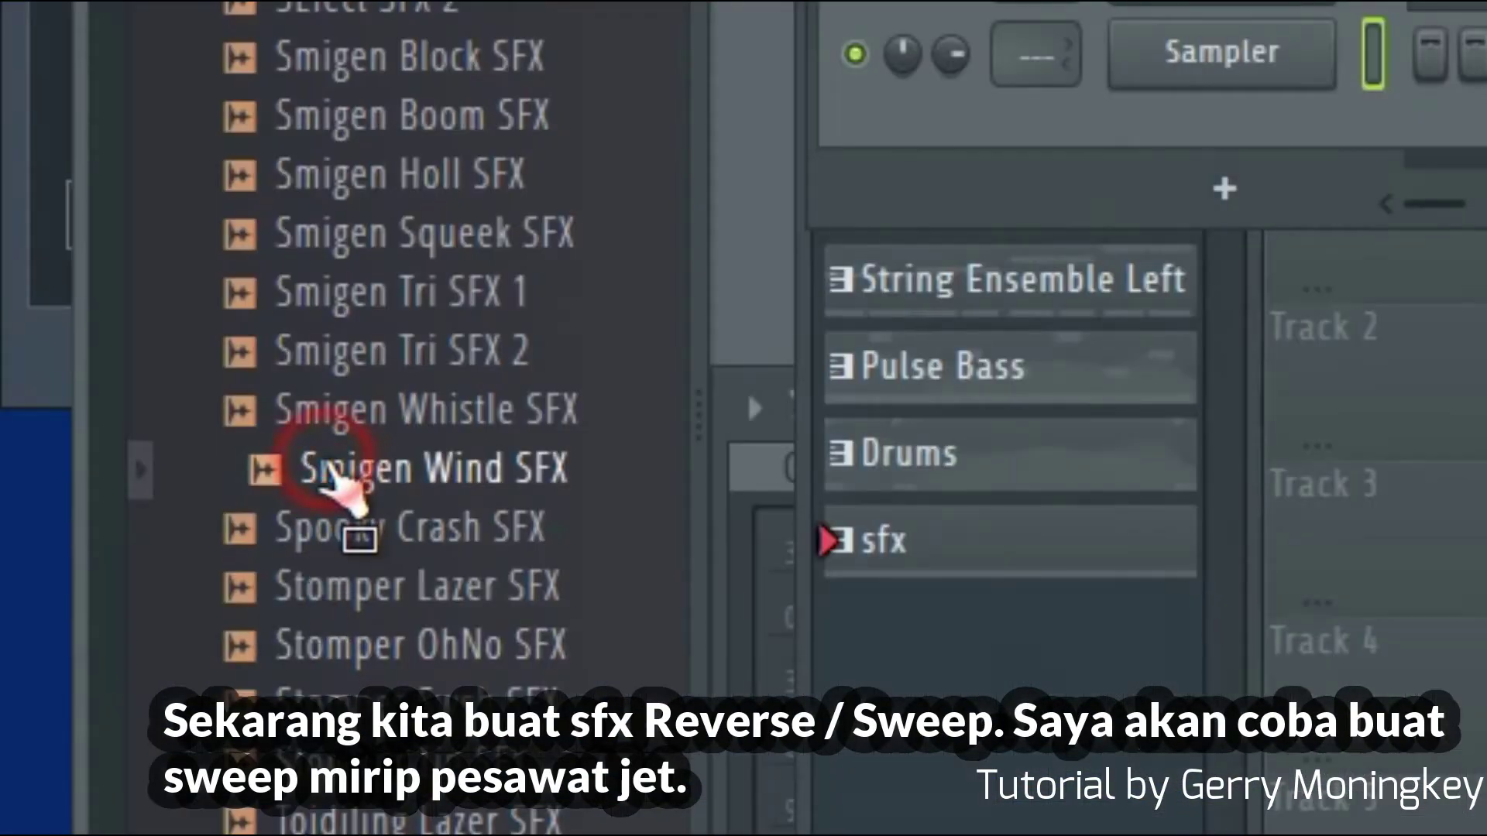
pyautogui.moveTo(333, 484); pyautogui.dragTo(1204, 34)
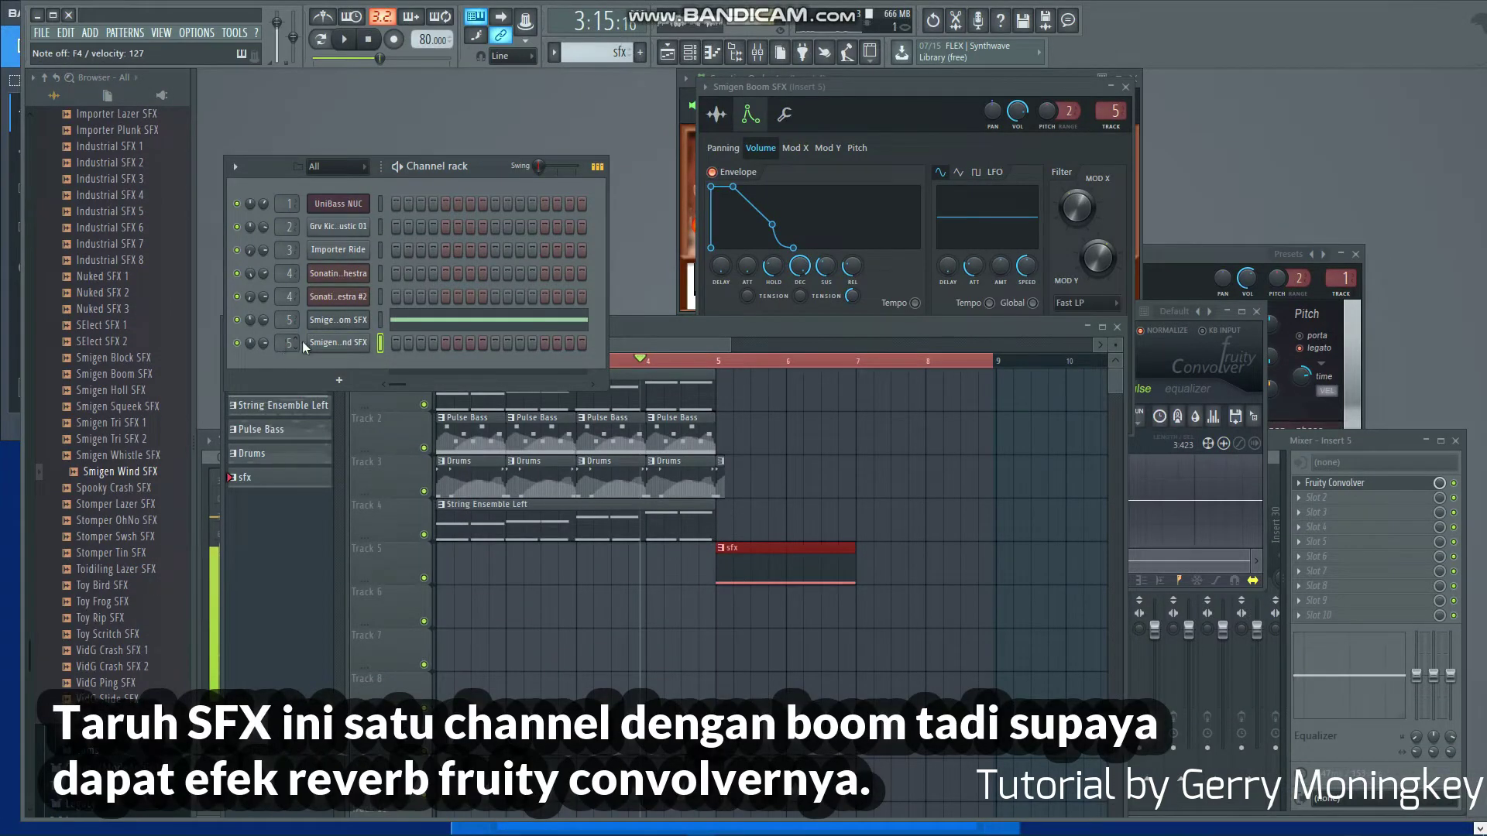
pyautogui.click(310, 343)
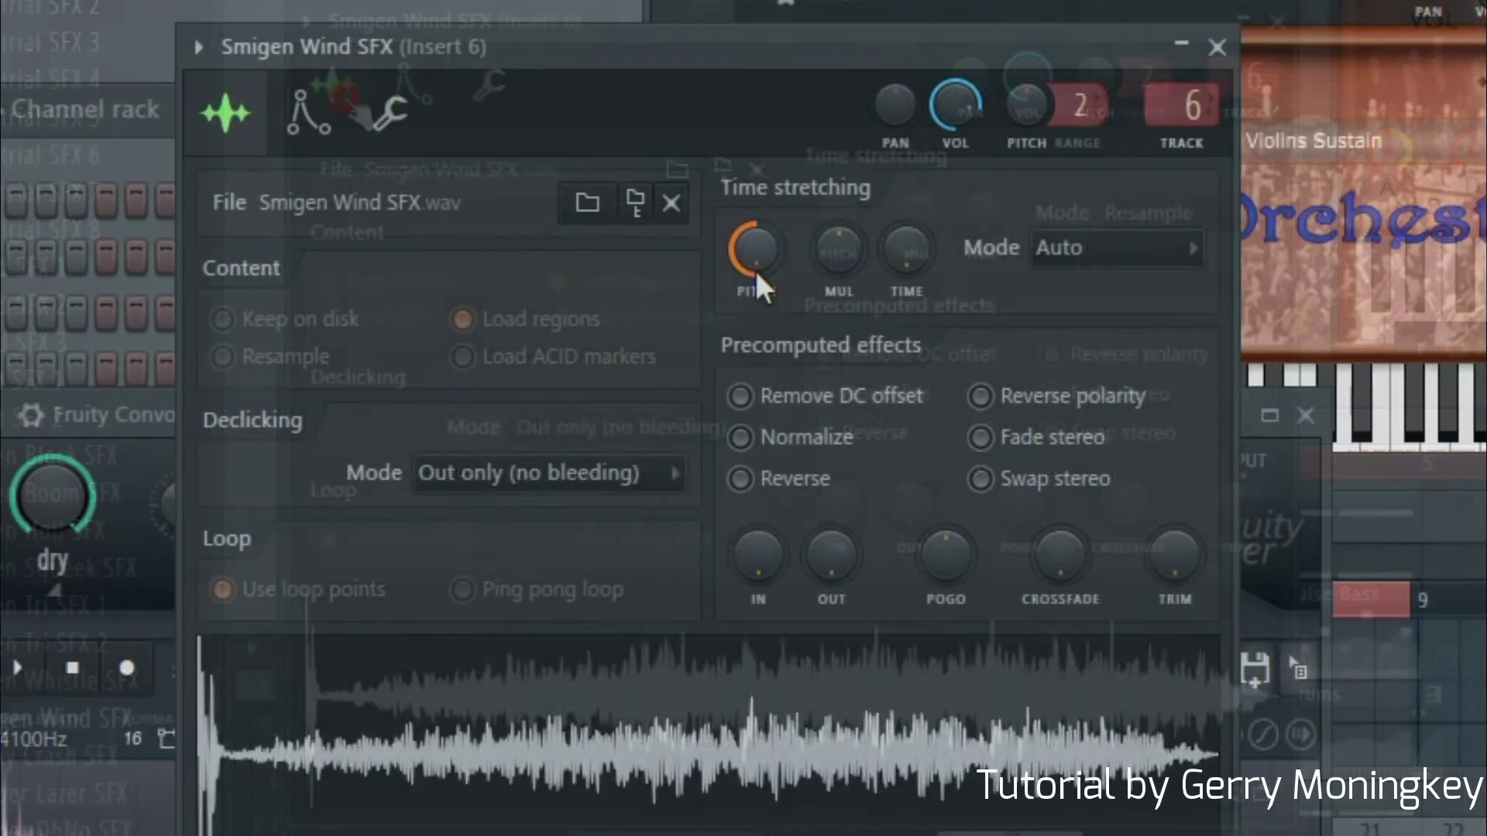
pyautogui.moveTo(754, 268); pyautogui.dragTo(740, 253)
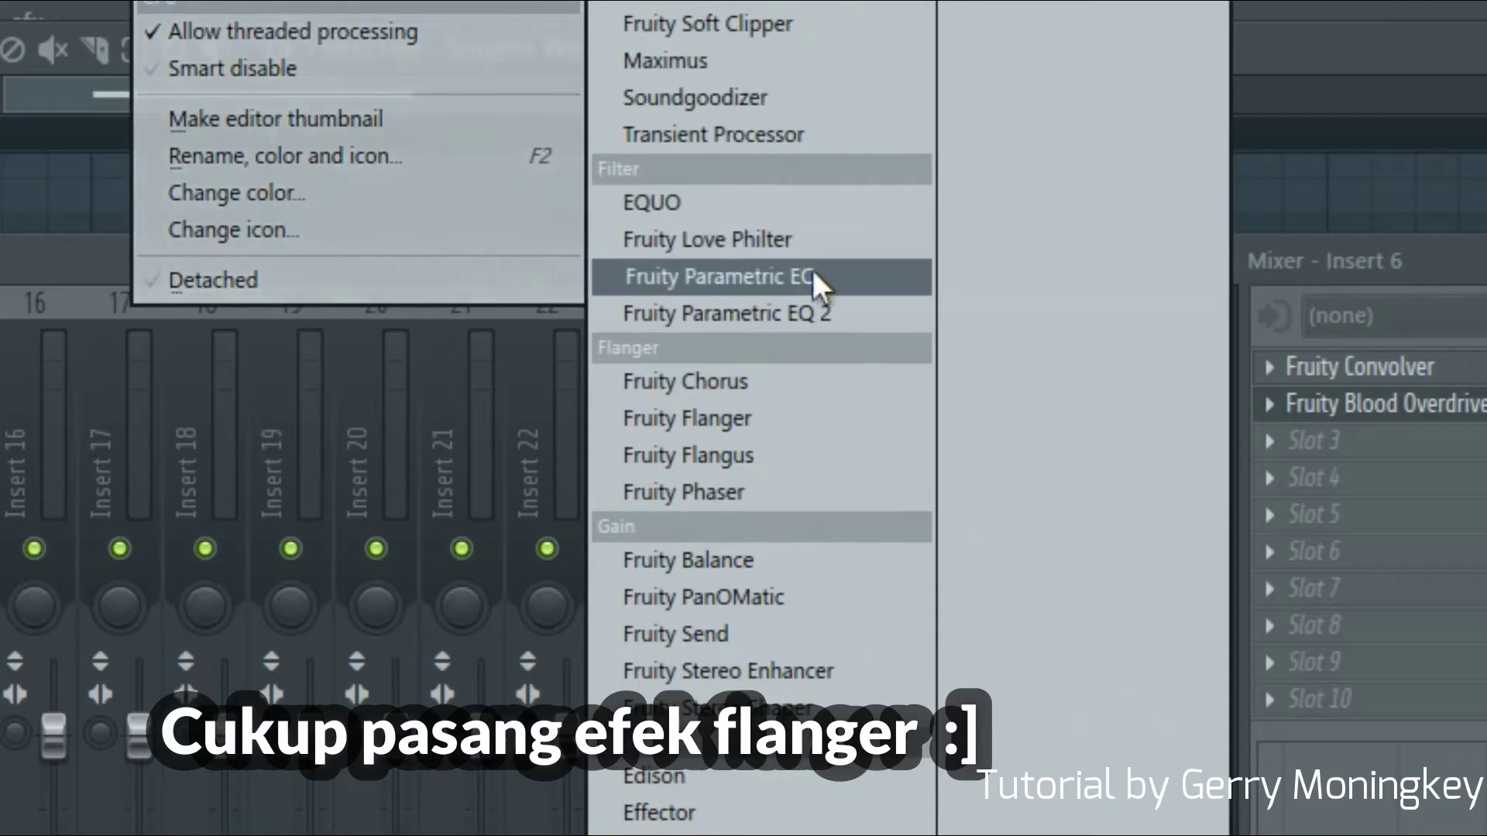
# Step: Load Fruity Flanger on mixer insert 6 for the Smigen Wind SFX and try its presets, starting with Bad Leslie
pyautogui.click(865, 418)
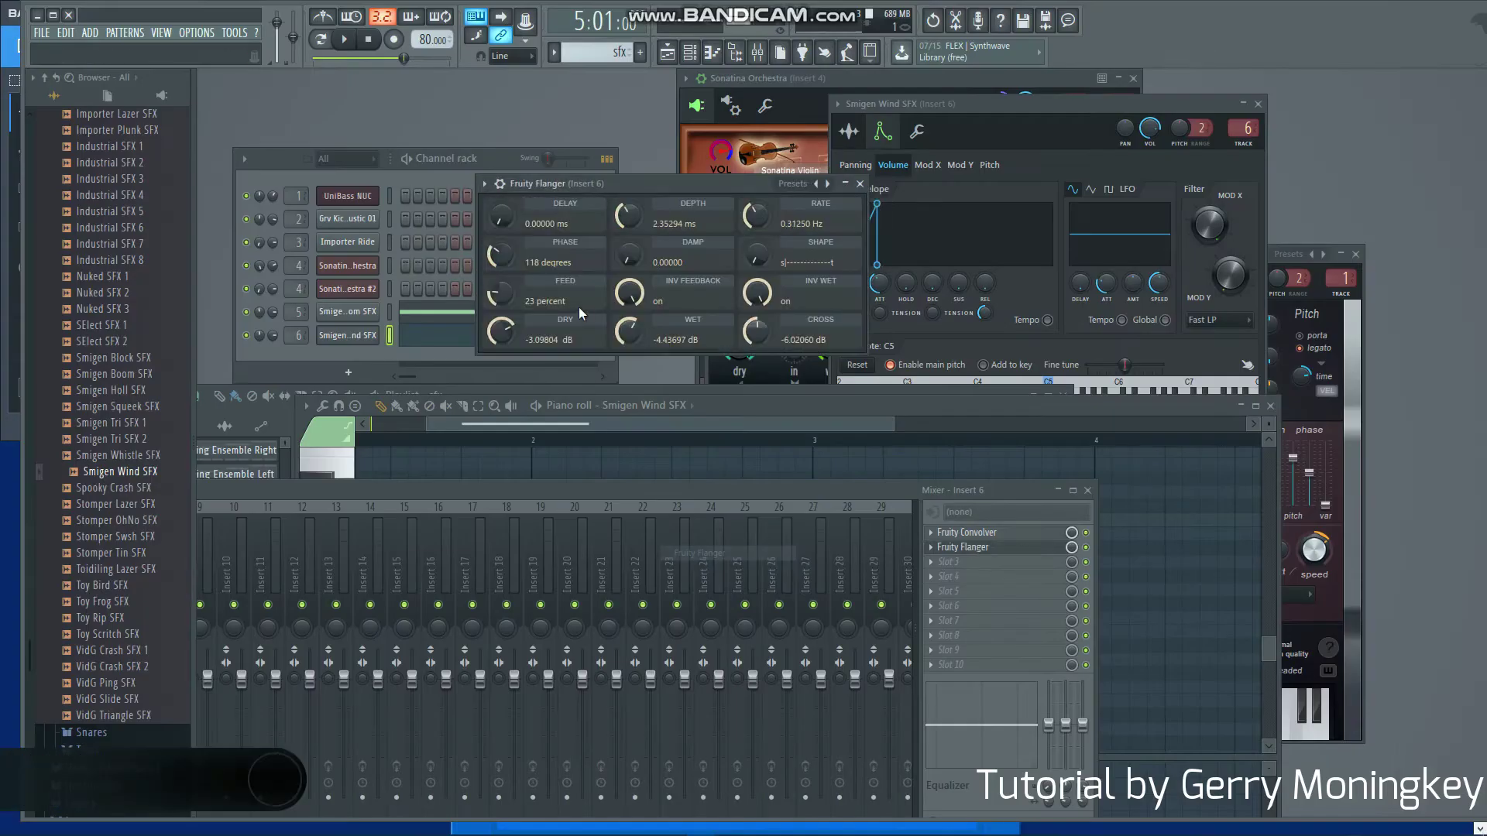
pyautogui.click(484, 183)
pyautogui.moveTo(561, 232)
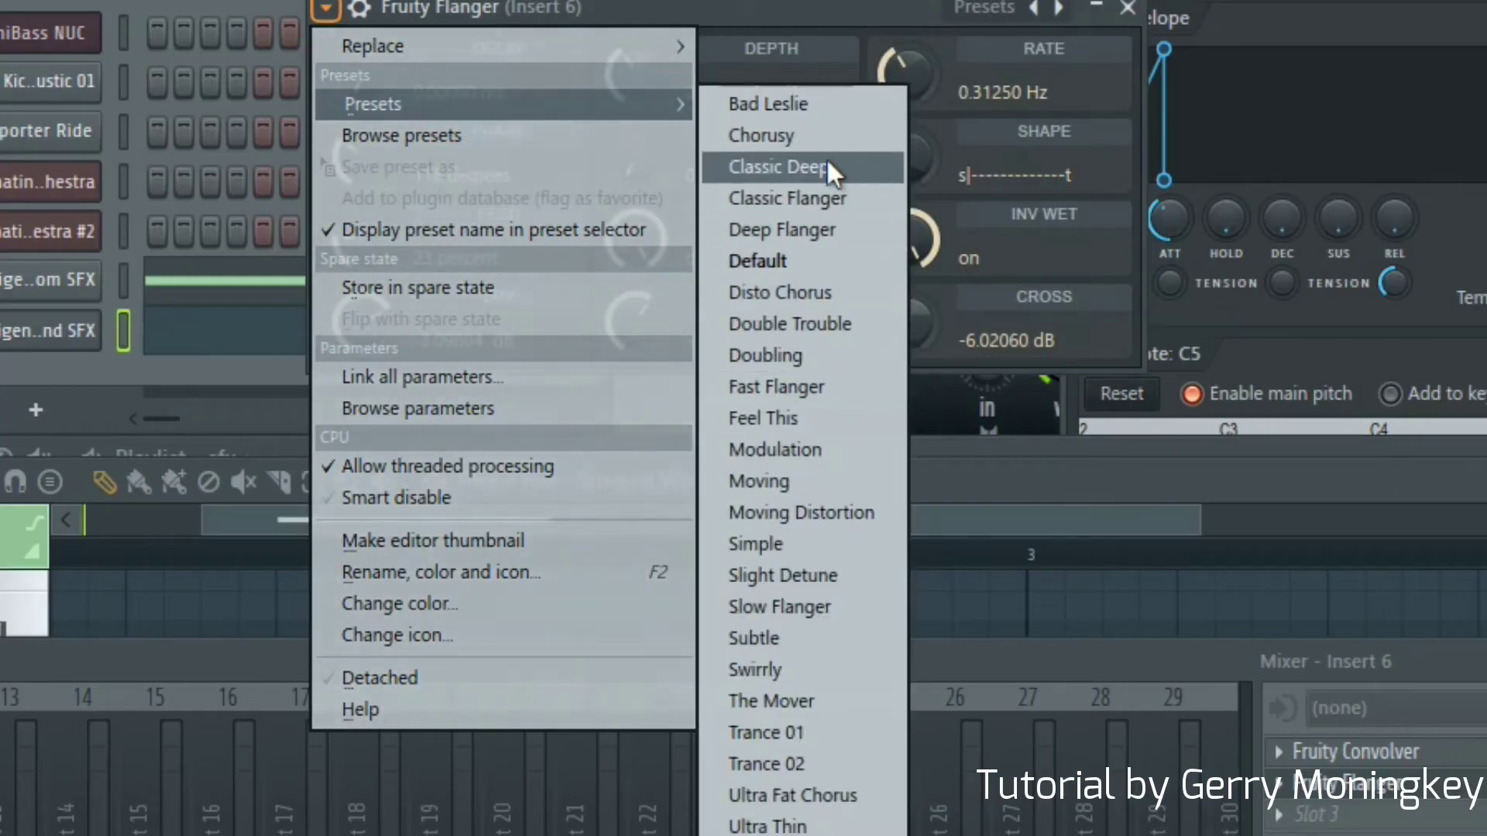
pyautogui.click(833, 112)
pyautogui.click(1058, 8)
pyautogui.click(1058, 8)
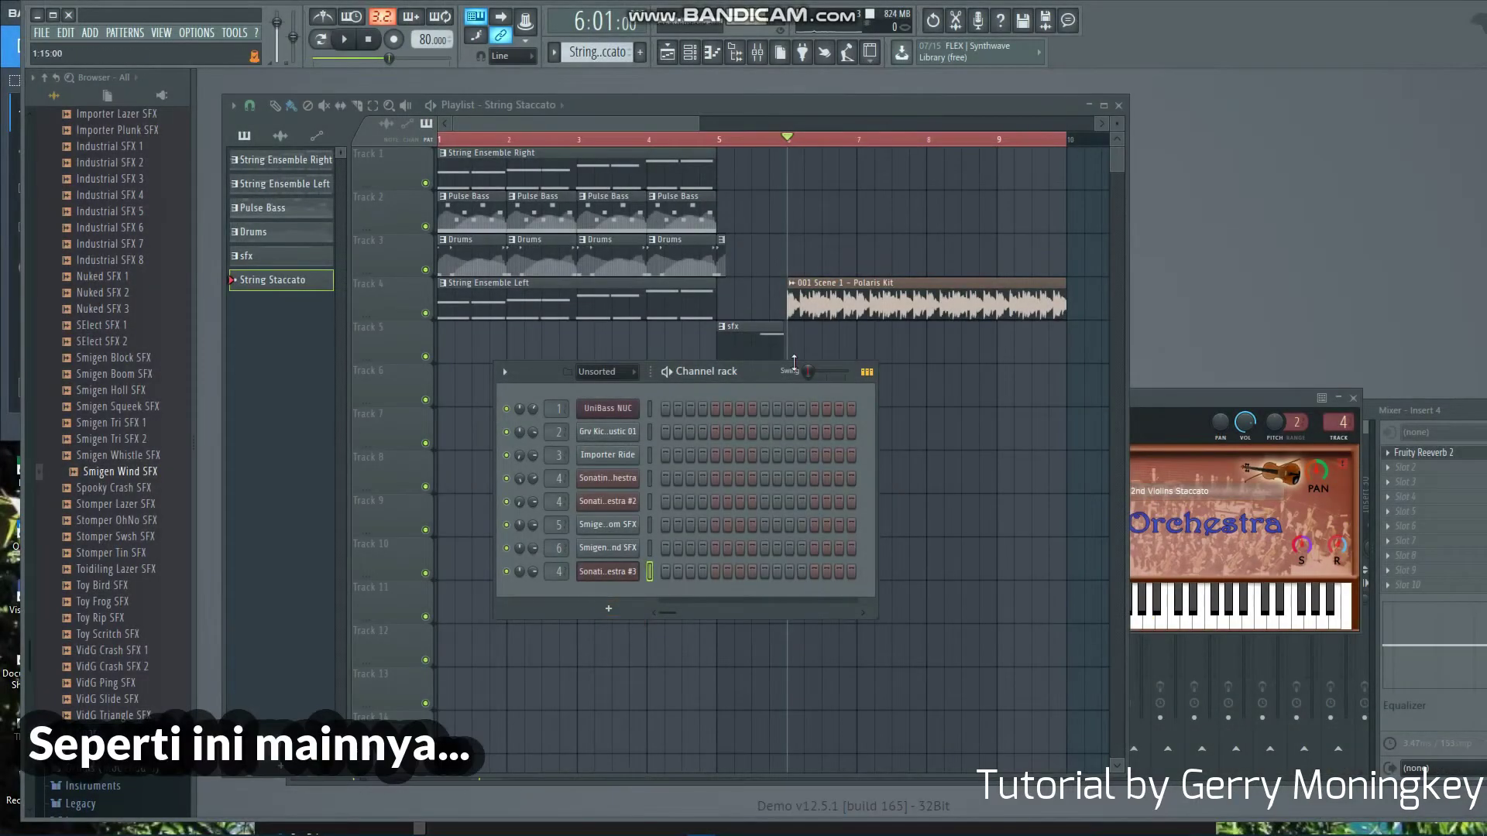
# Step: Examine the String Staccato notes in the Sonatina Orchestra #3 piano roll during playback
pyautogui.moveTo(741, 378); pyautogui.dragTo(907, 526)
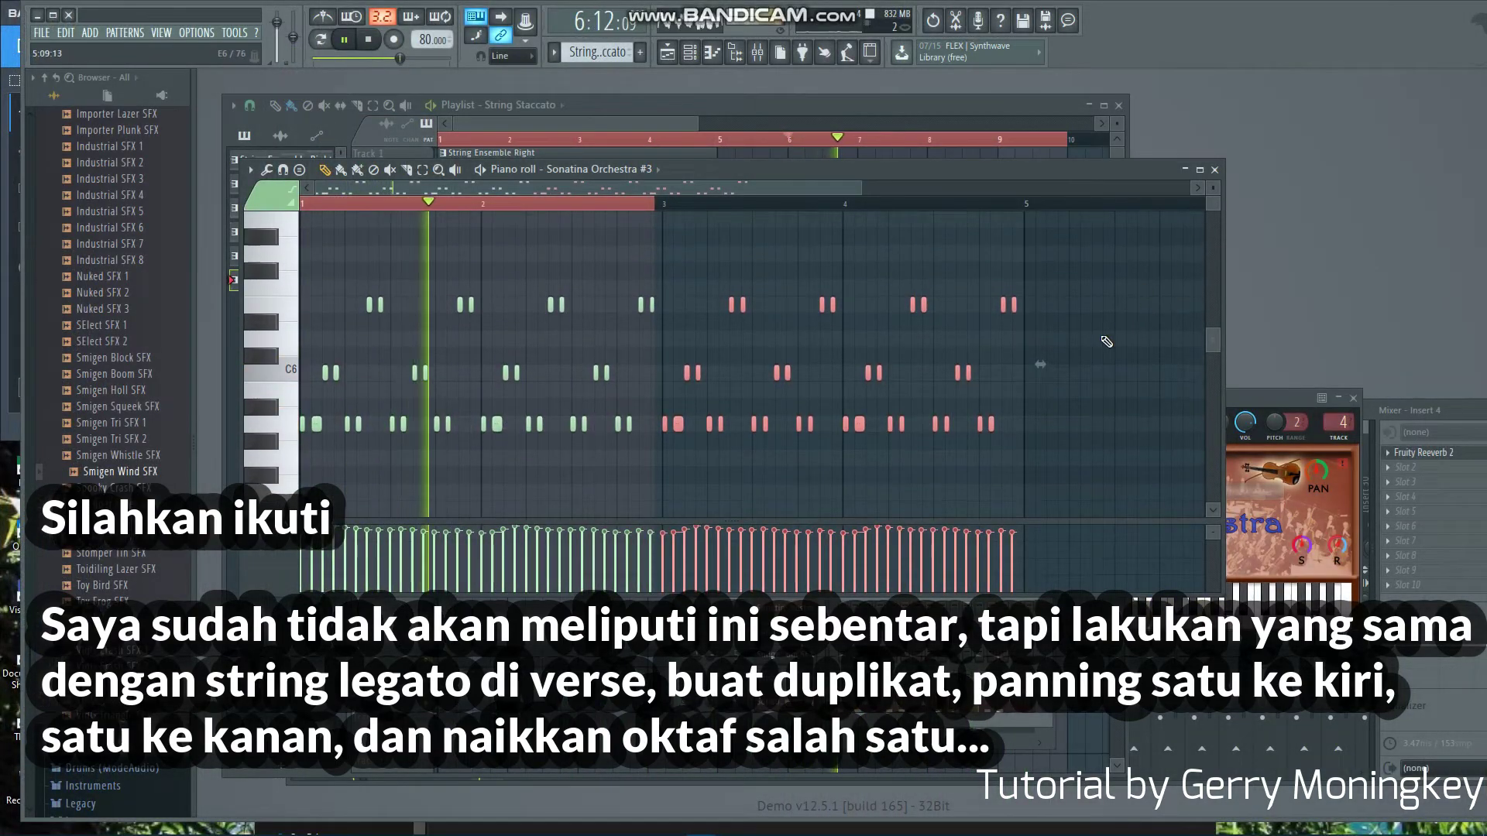
pyautogui.click(1214, 168)
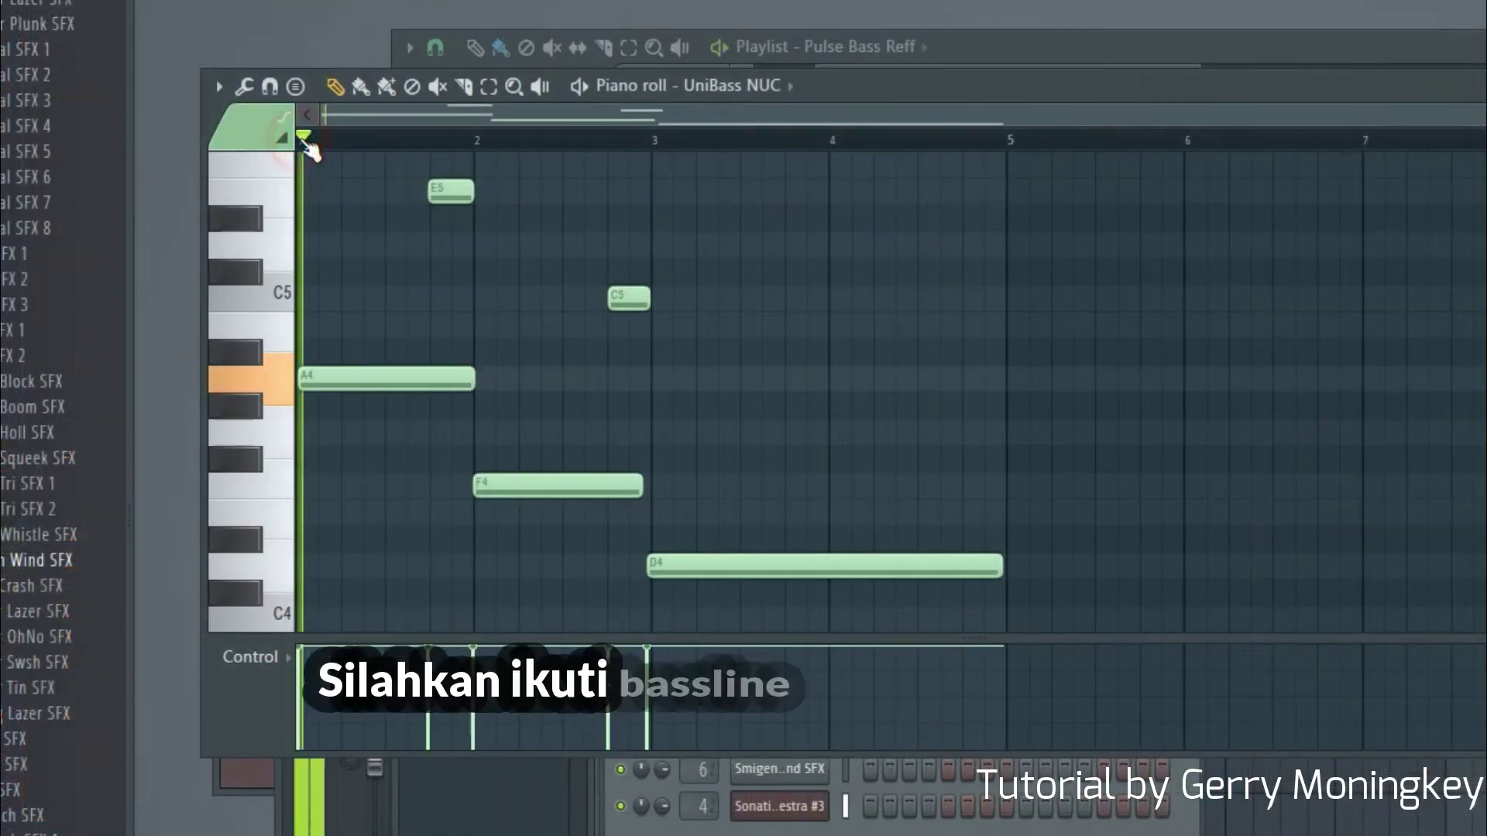
# Step: In Pulse Bass Reff, align the UniBass NUC D4 note to bar 3 and lengthen the F4 note to meet it
pyautogui.press('space')
pyautogui.moveTo(847, 571); pyautogui.dragTo(852, 571)
pyautogui.moveTo(642, 485); pyautogui.dragTo(650, 486)
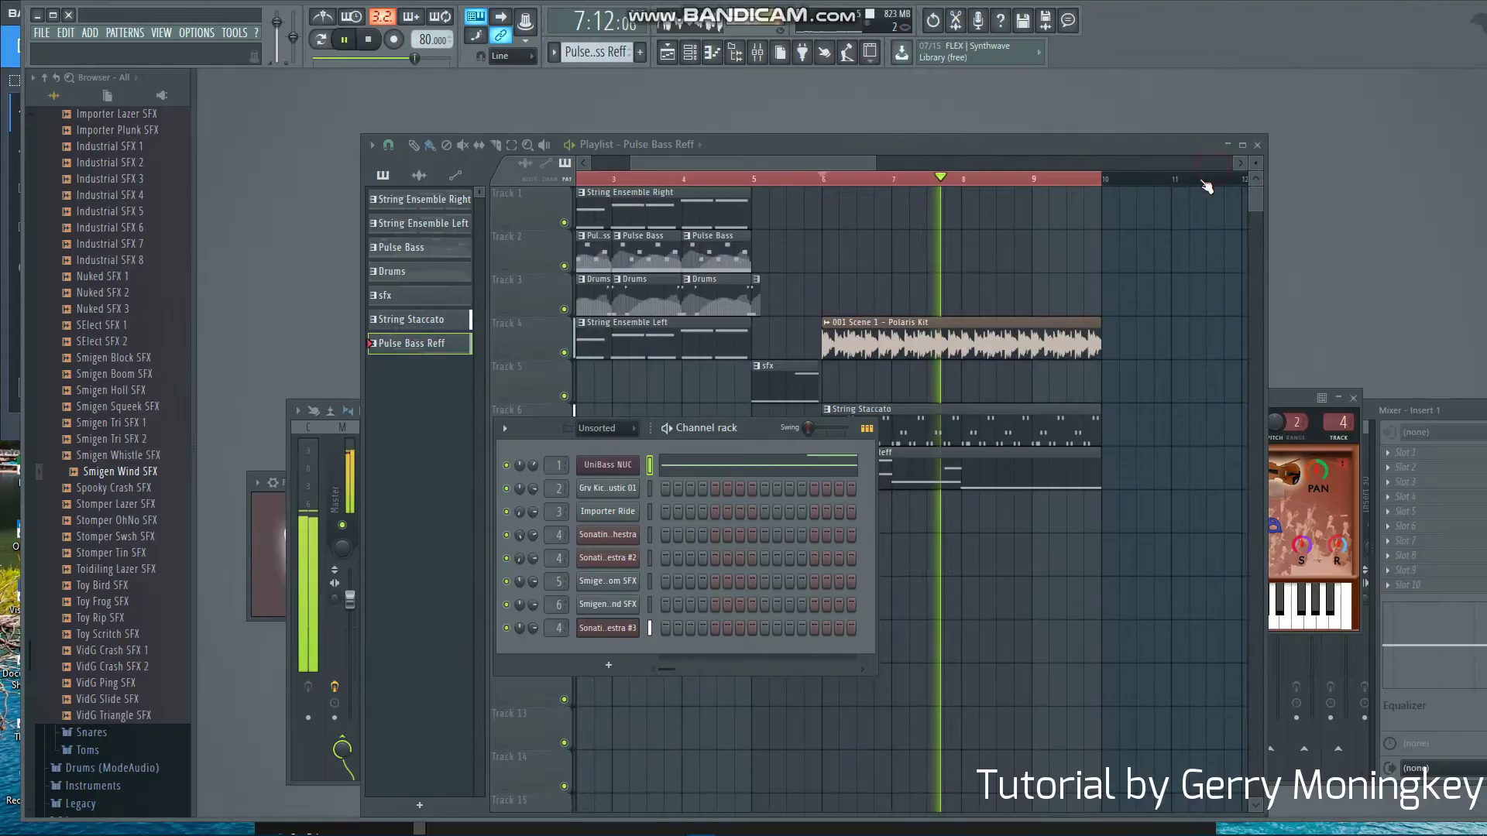
pyautogui.press('F6')
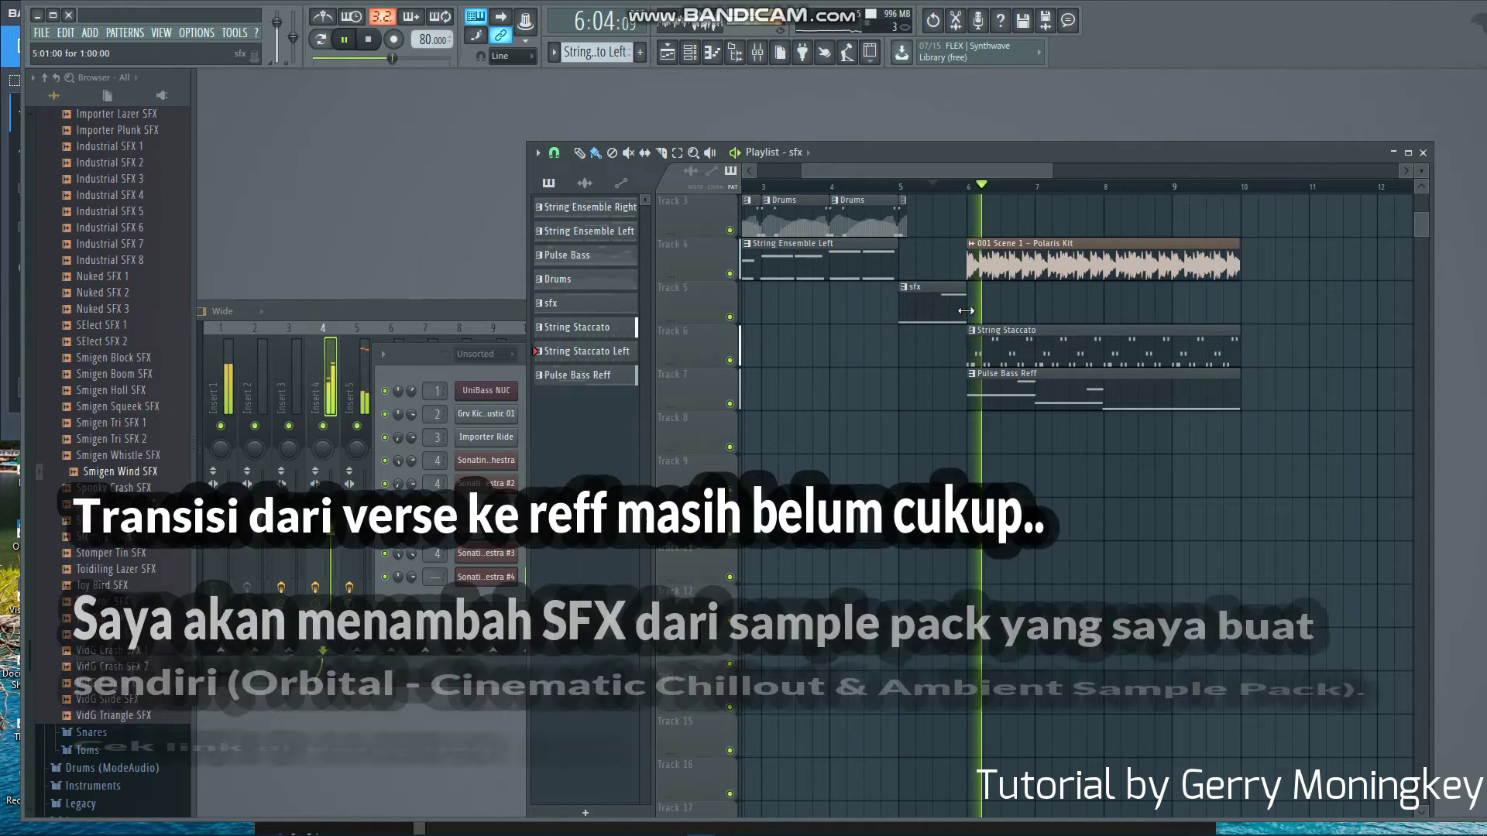
# Step: Play the verse-to-chorus transition from bar 5 into bar 6 and stop playback
pyautogui.click(898, 187)
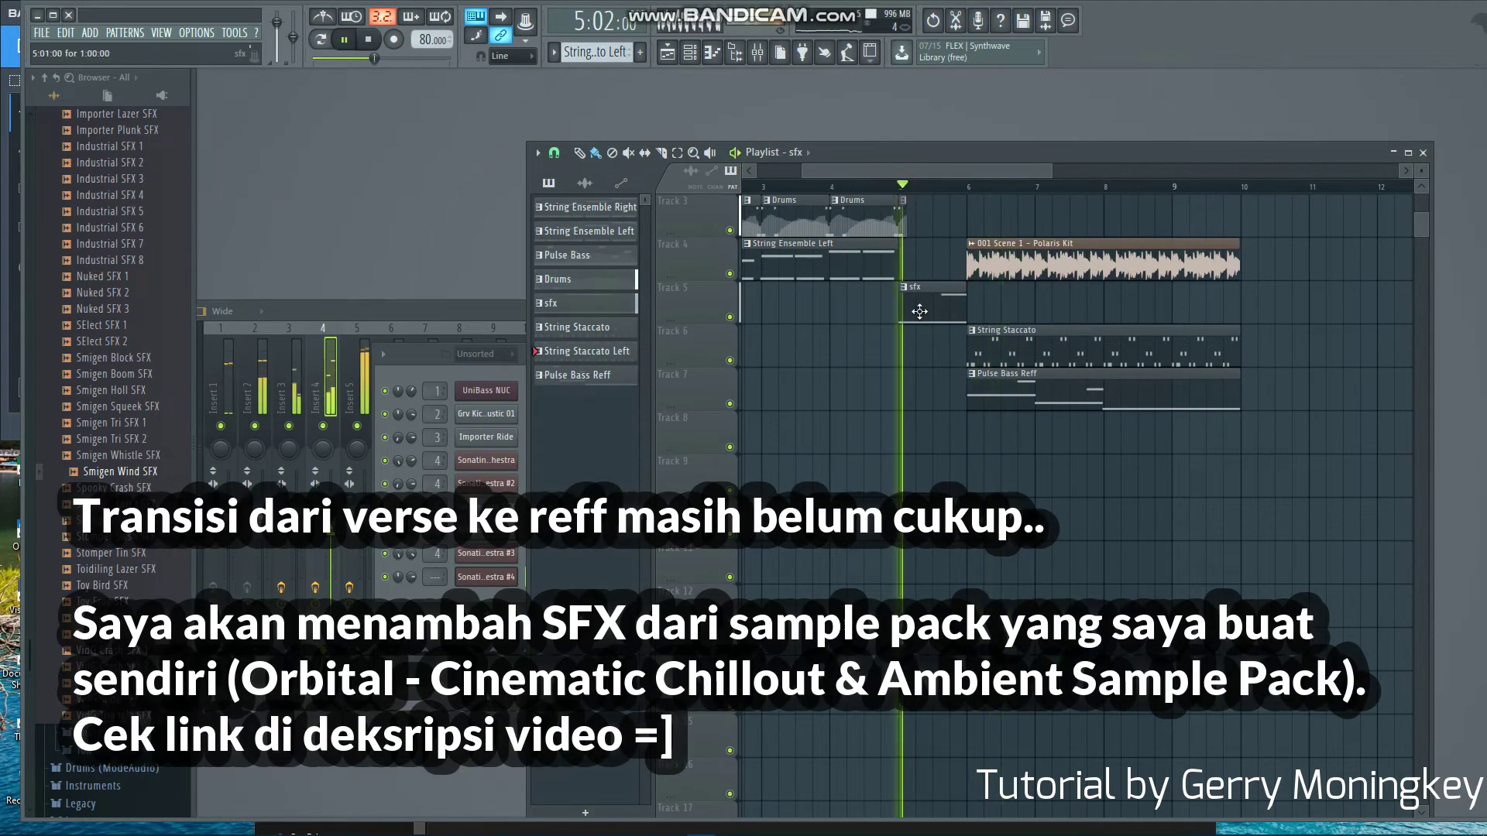
pyautogui.scroll(2, 919, 311)
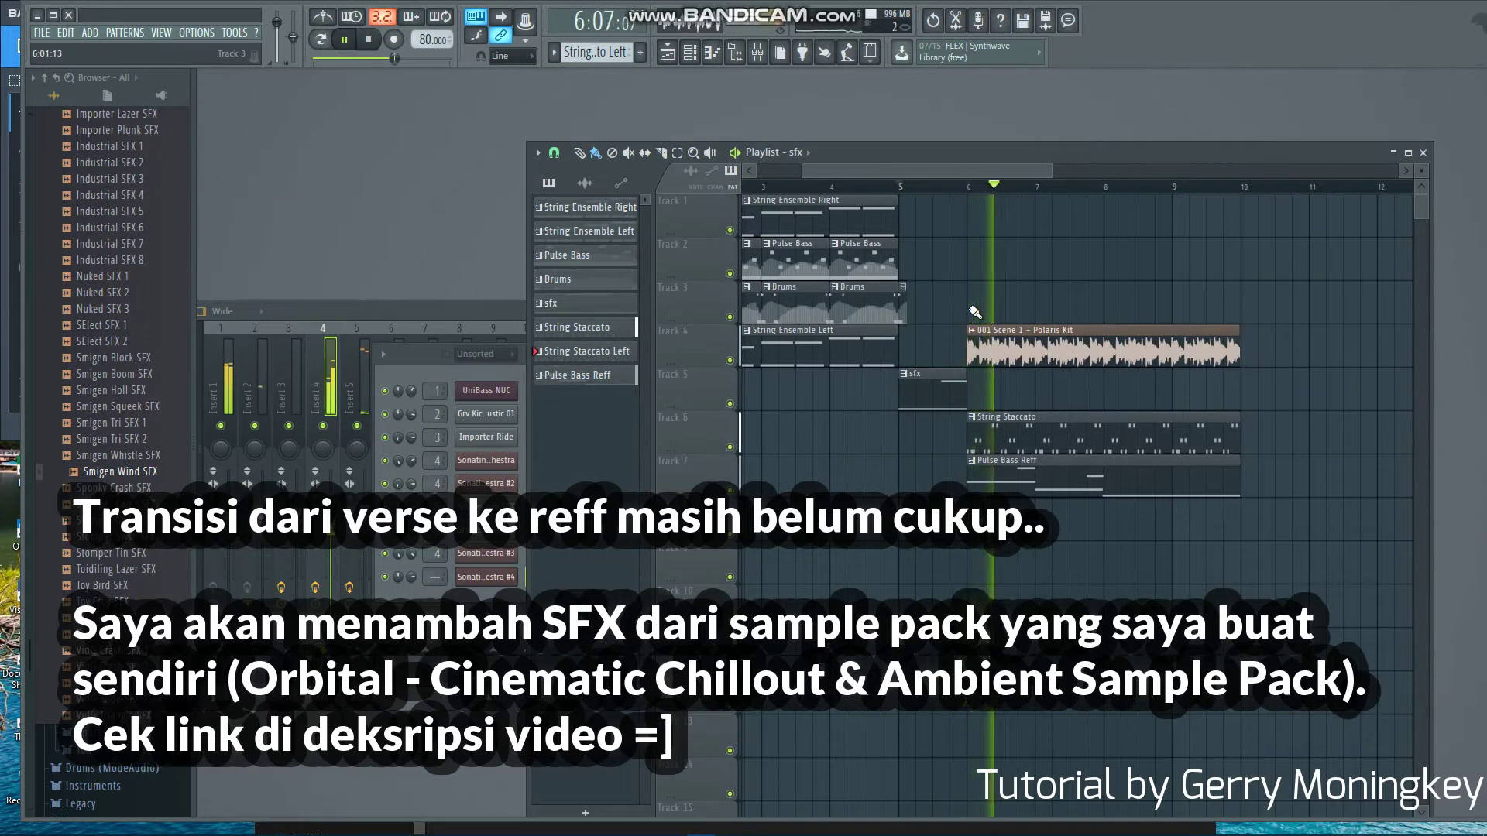
pyautogui.press('space')
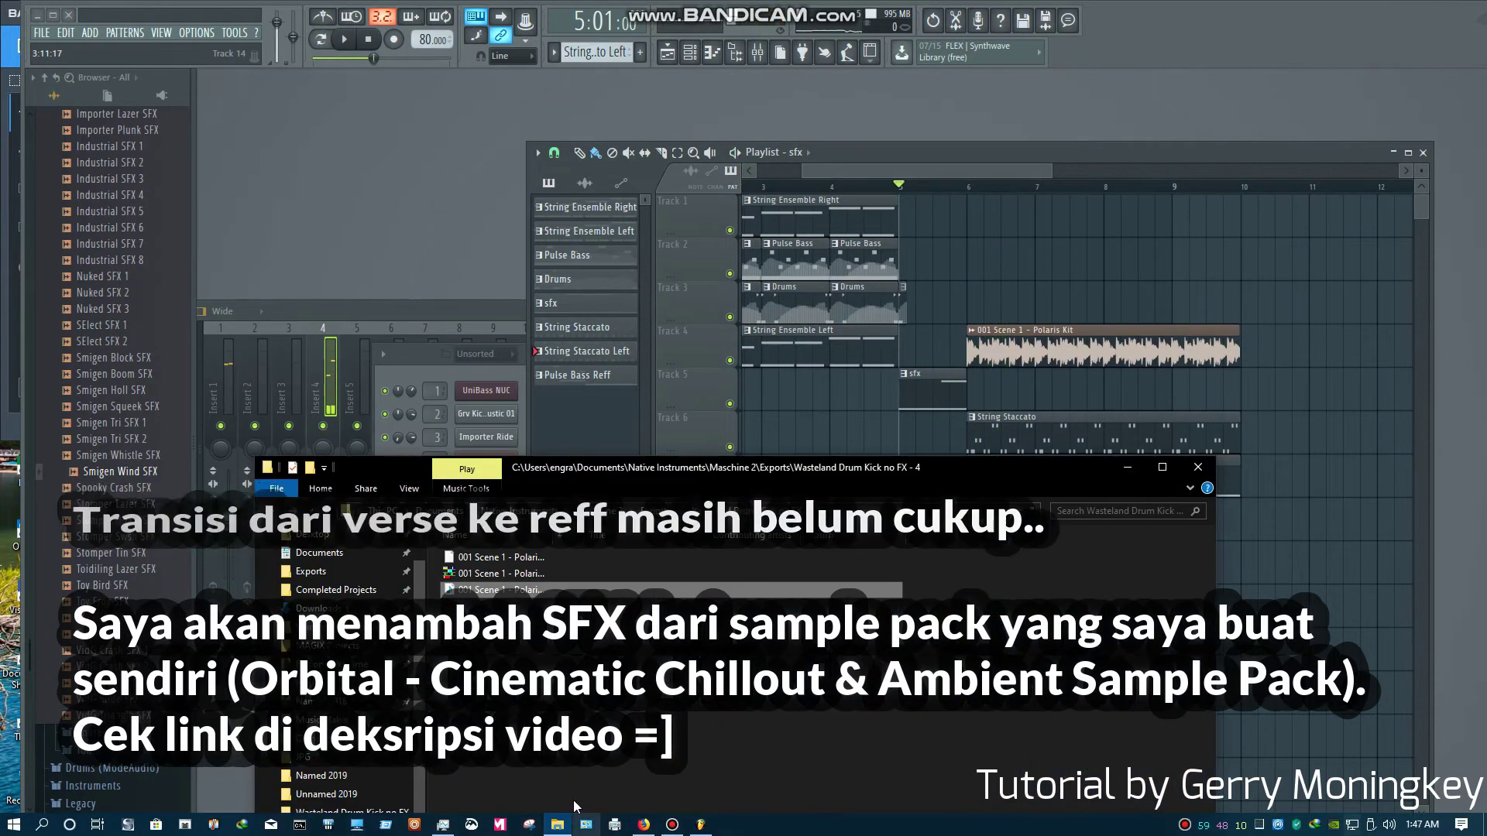
# Step: Place the Orbital Chillout - Reverse 3 sample on Track 3 with its peak at bar 6, and play the transition
pyautogui.click(1050, 75)
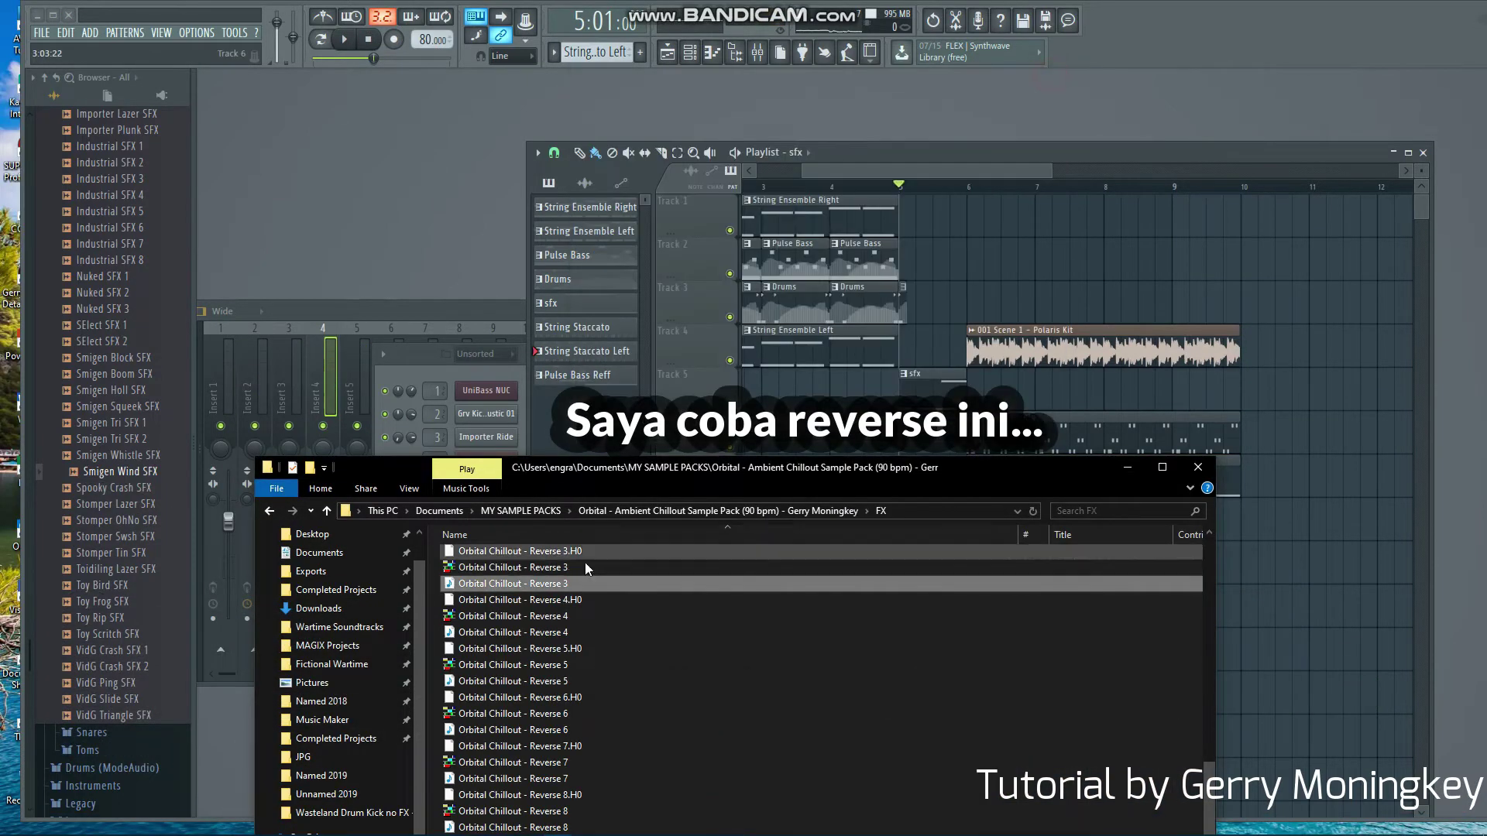
pyautogui.click(548, 585)
pyautogui.moveTo(976, 305); pyautogui.dragTo(973, 312)
pyautogui.press('space')
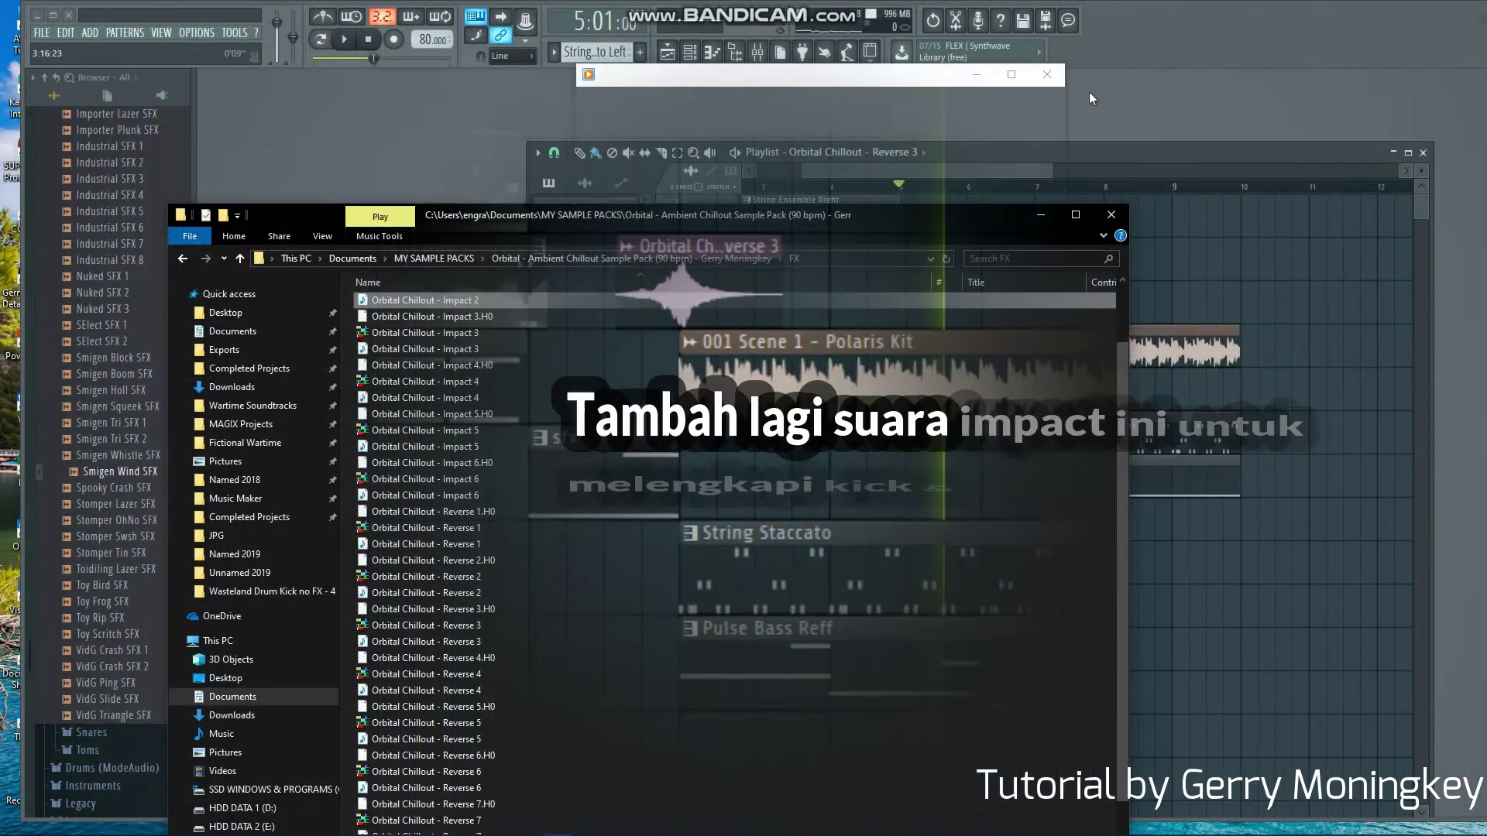
# Step: Place the Orbital Chillout - Impact 2 sample on Track 2 at bar 5 and trim it to end at bar 6
pyautogui.click(1055, 75)
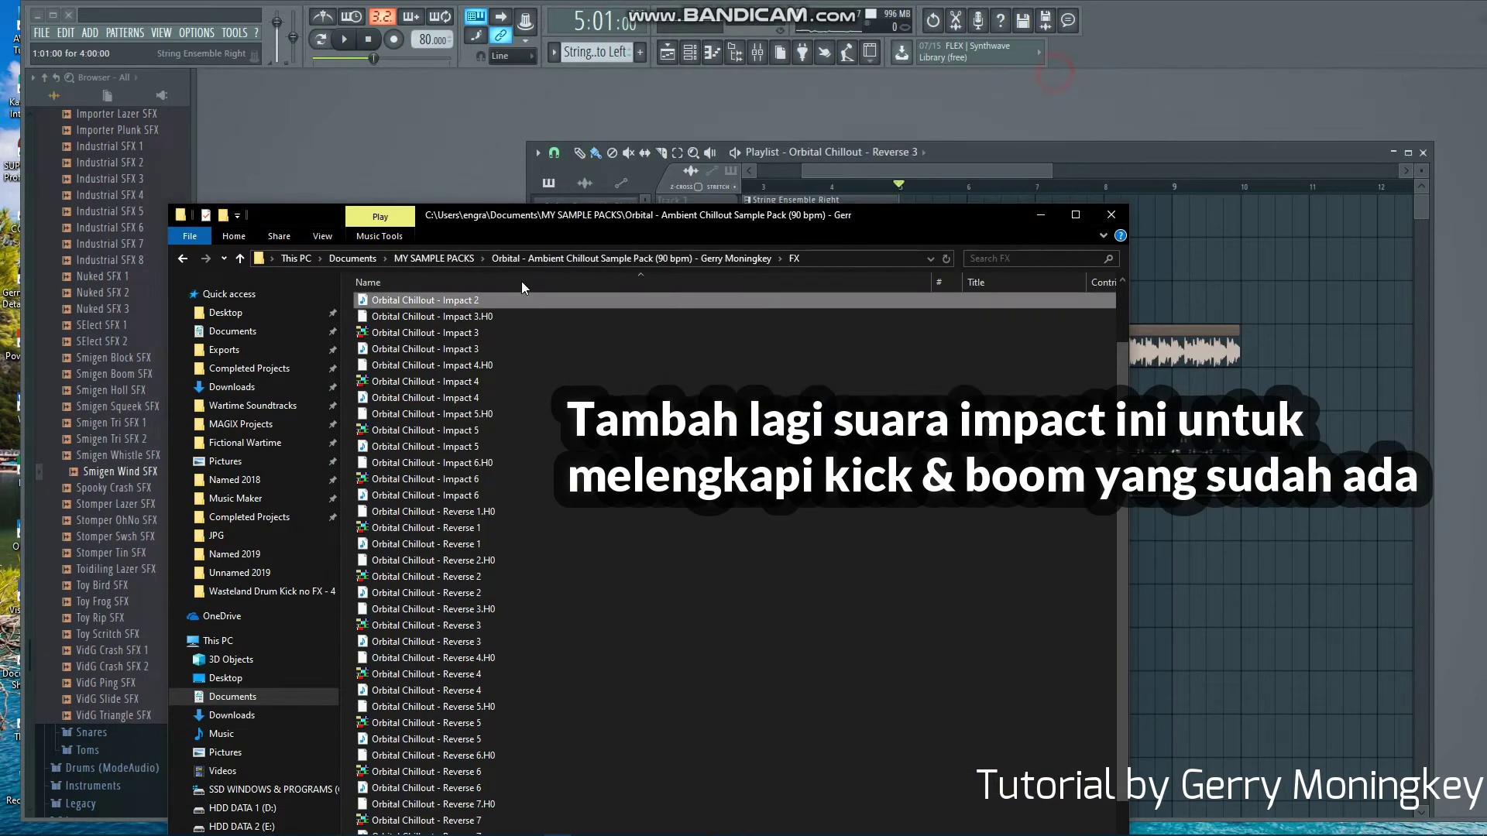
pyautogui.moveTo(1234, 287); pyautogui.dragTo(941, 275)
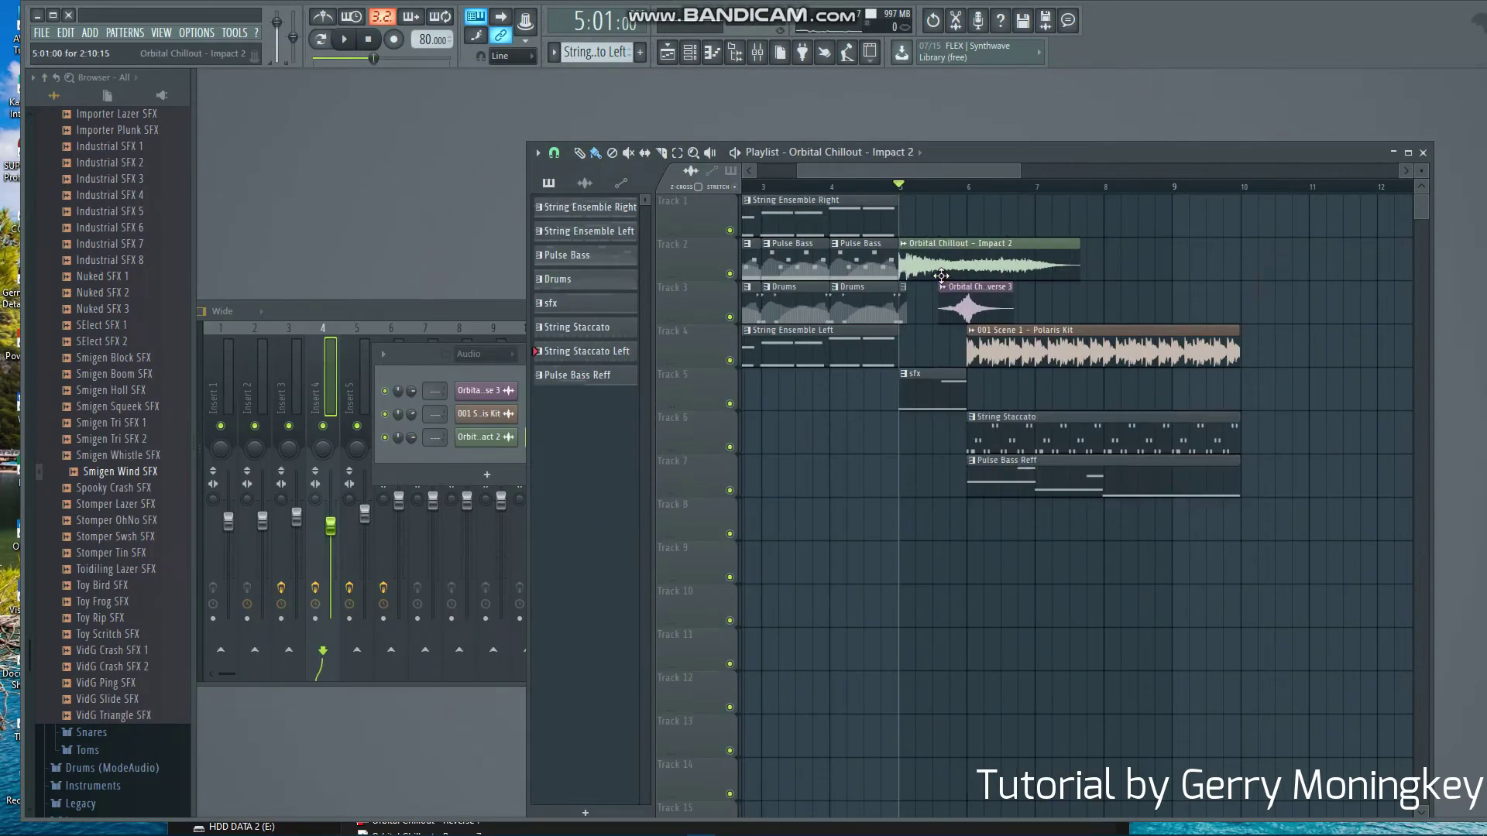
pyautogui.press('space')
pyautogui.moveTo(1078, 266); pyautogui.dragTo(965, 269)
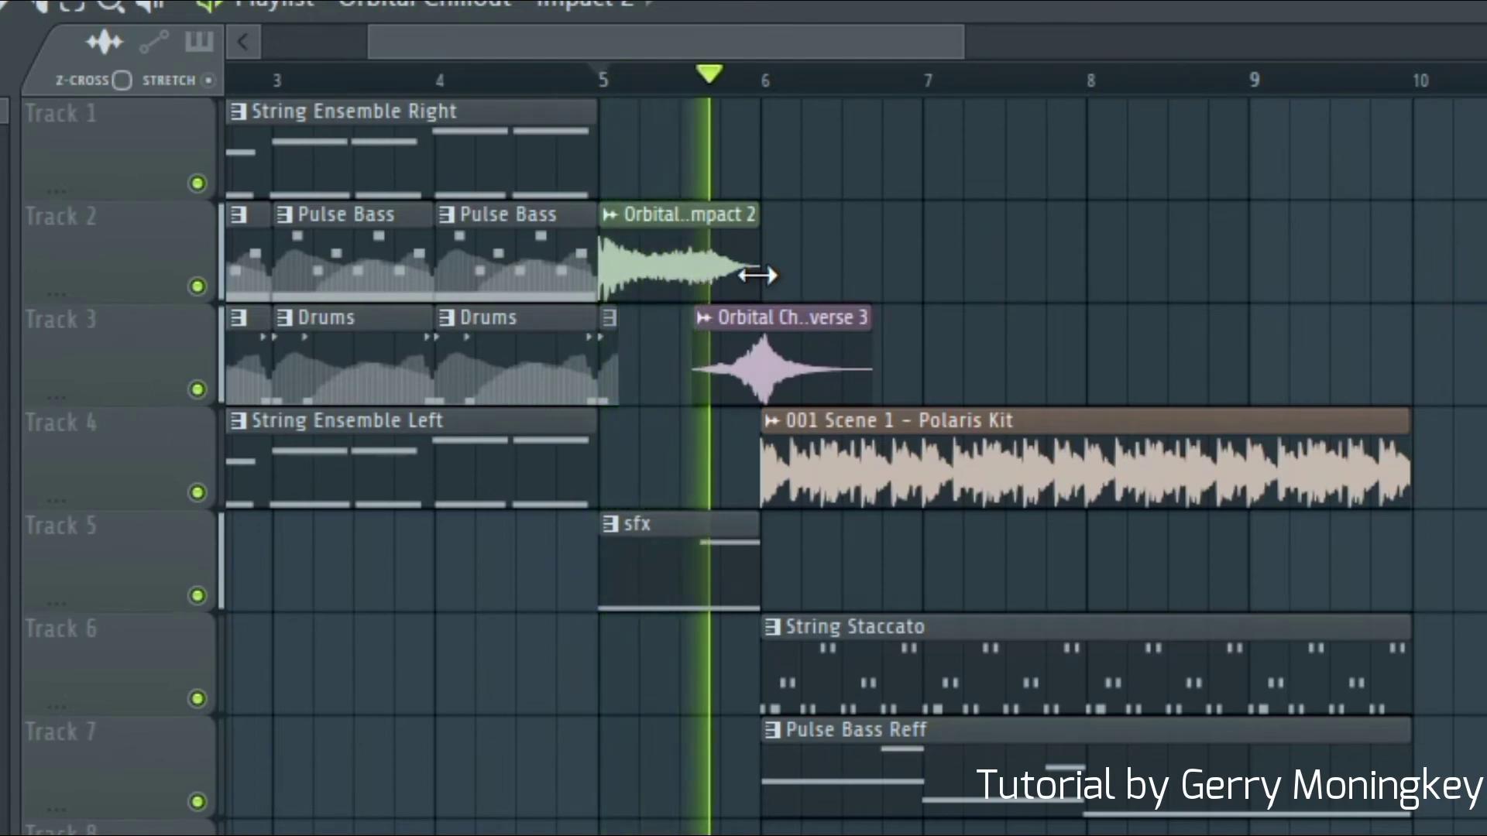
pyautogui.doubleClick(681, 232)
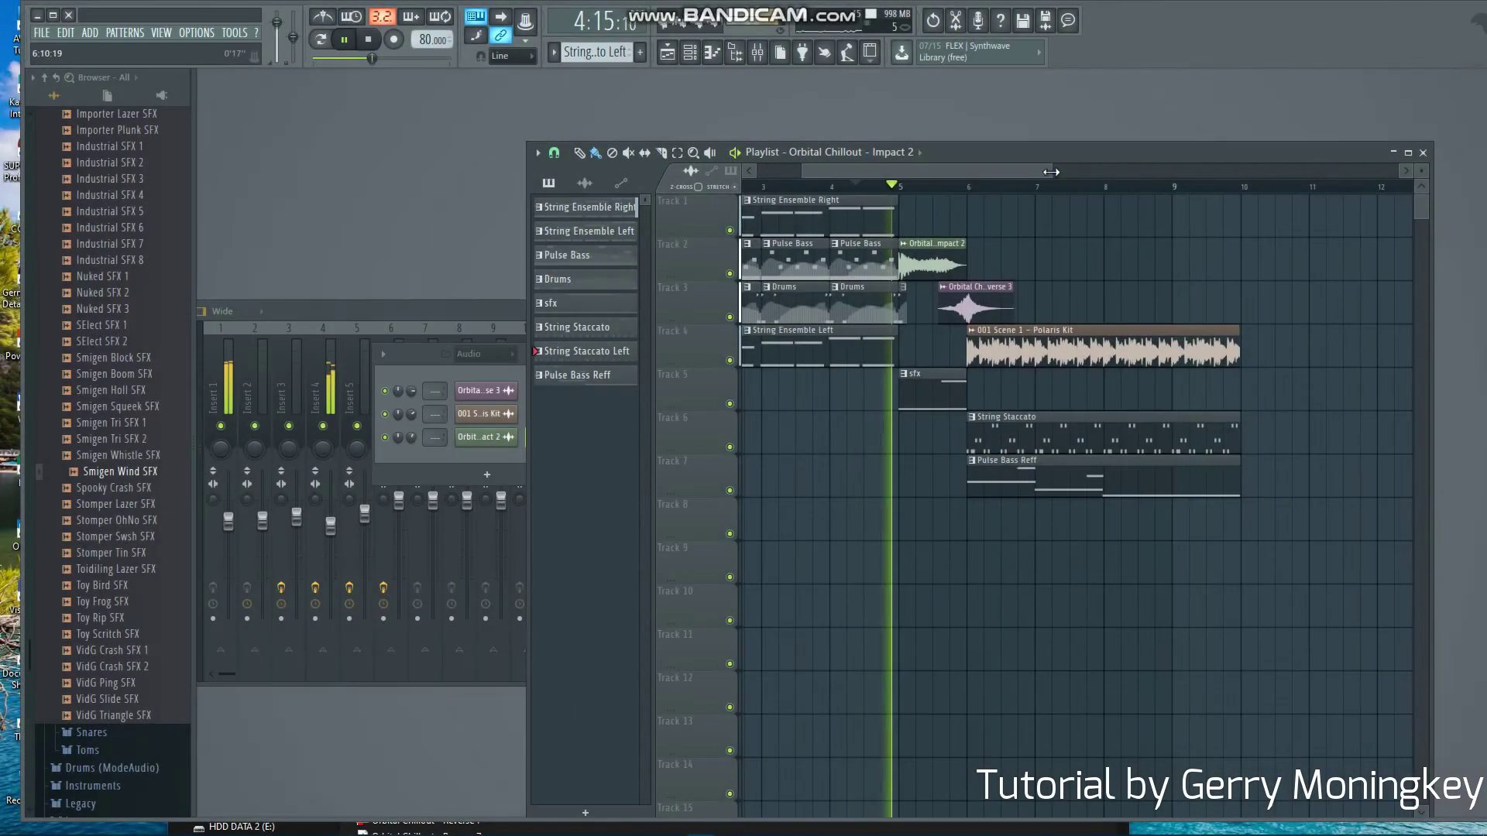
# Step: Play into the chorus, check the String Staccato Left pattern in the piano roll, and close the Sonatina Orchestra #4 window
pyautogui.moveTo(1053, 170); pyautogui.dragTo(949, 171)
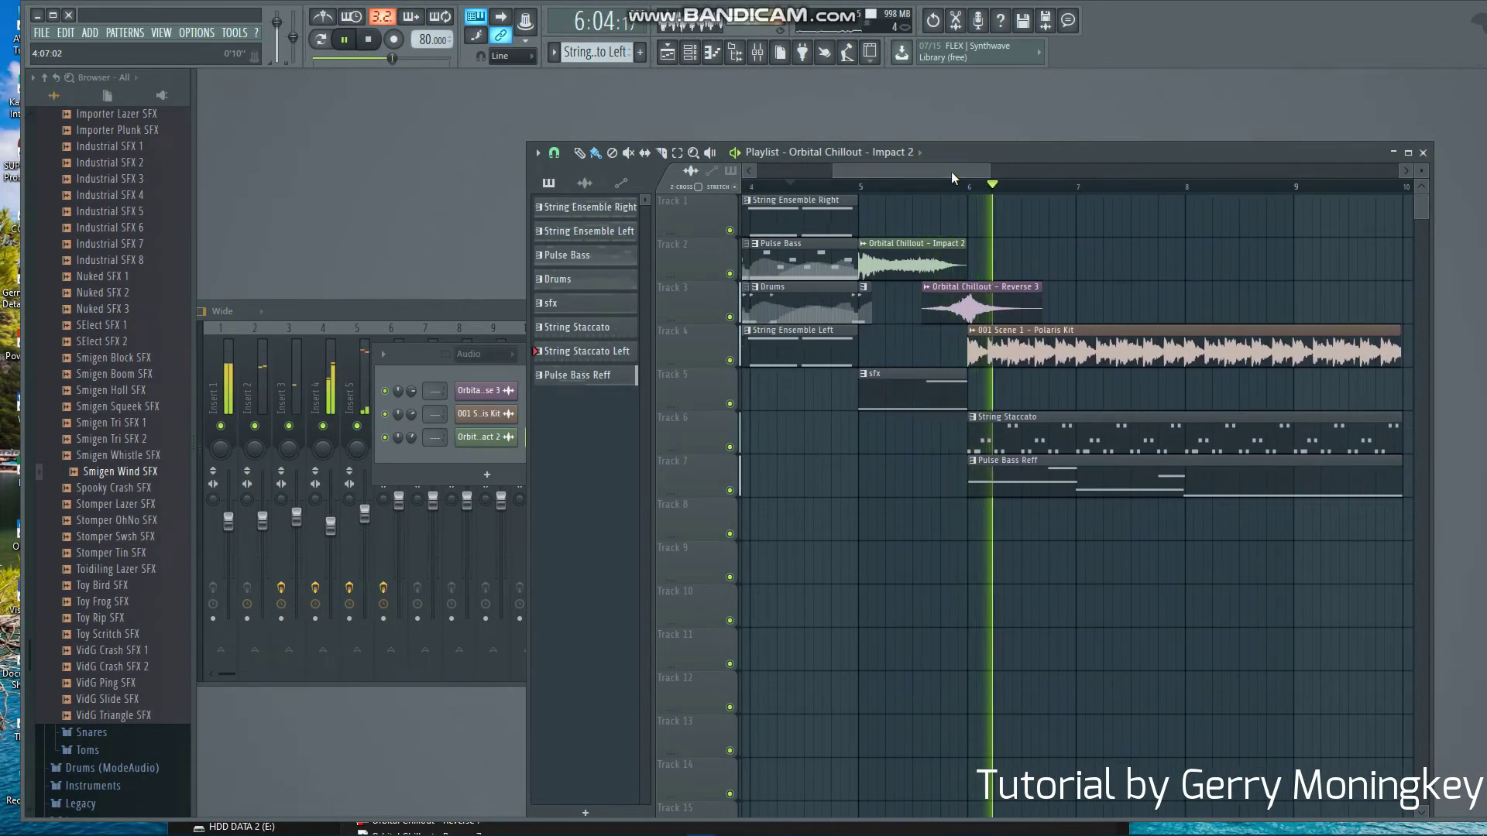
pyautogui.moveTo(983, 170); pyautogui.dragTo(1132, 170)
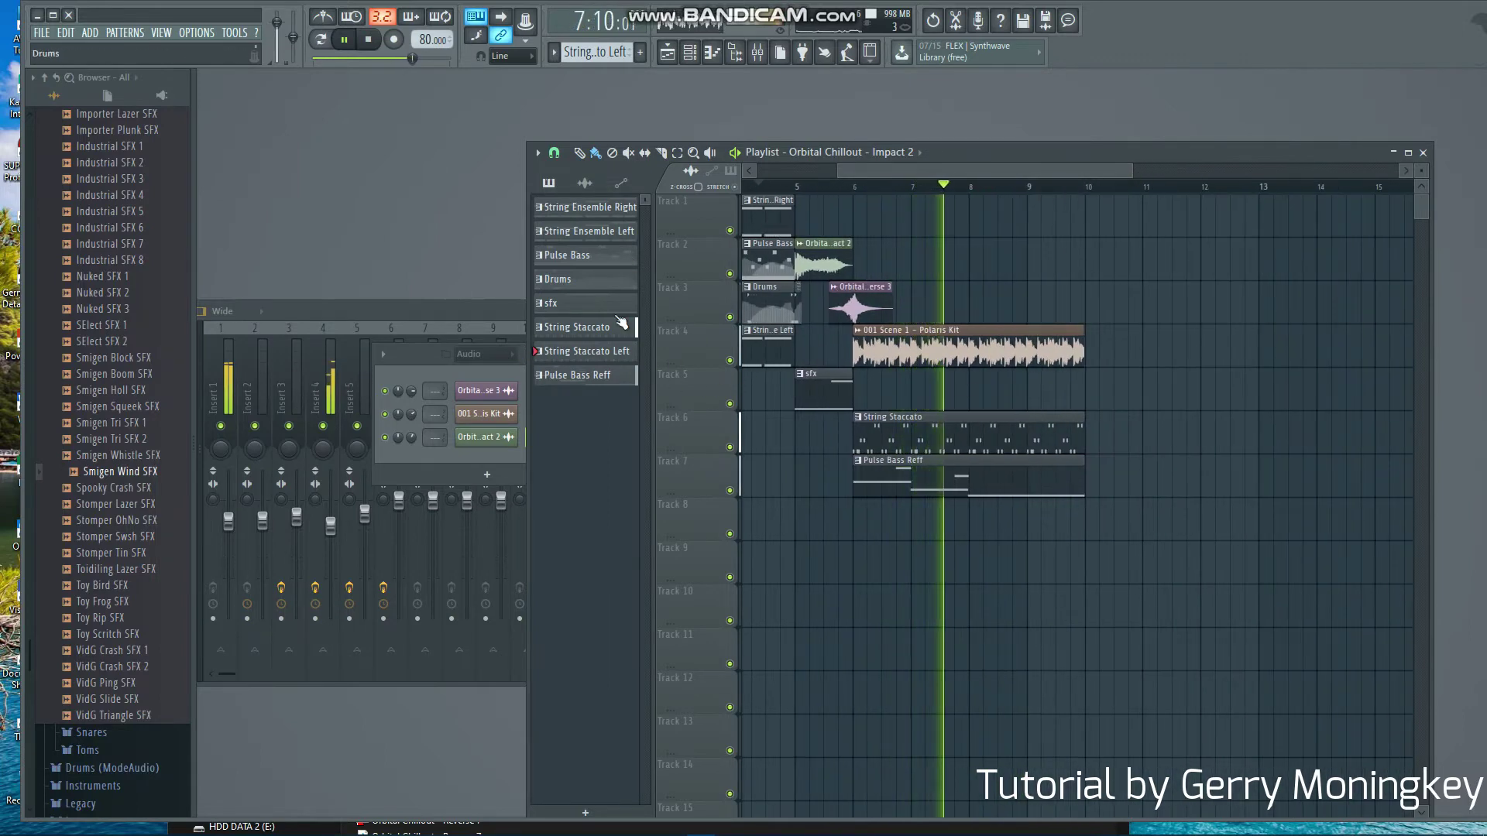
pyautogui.click(596, 352)
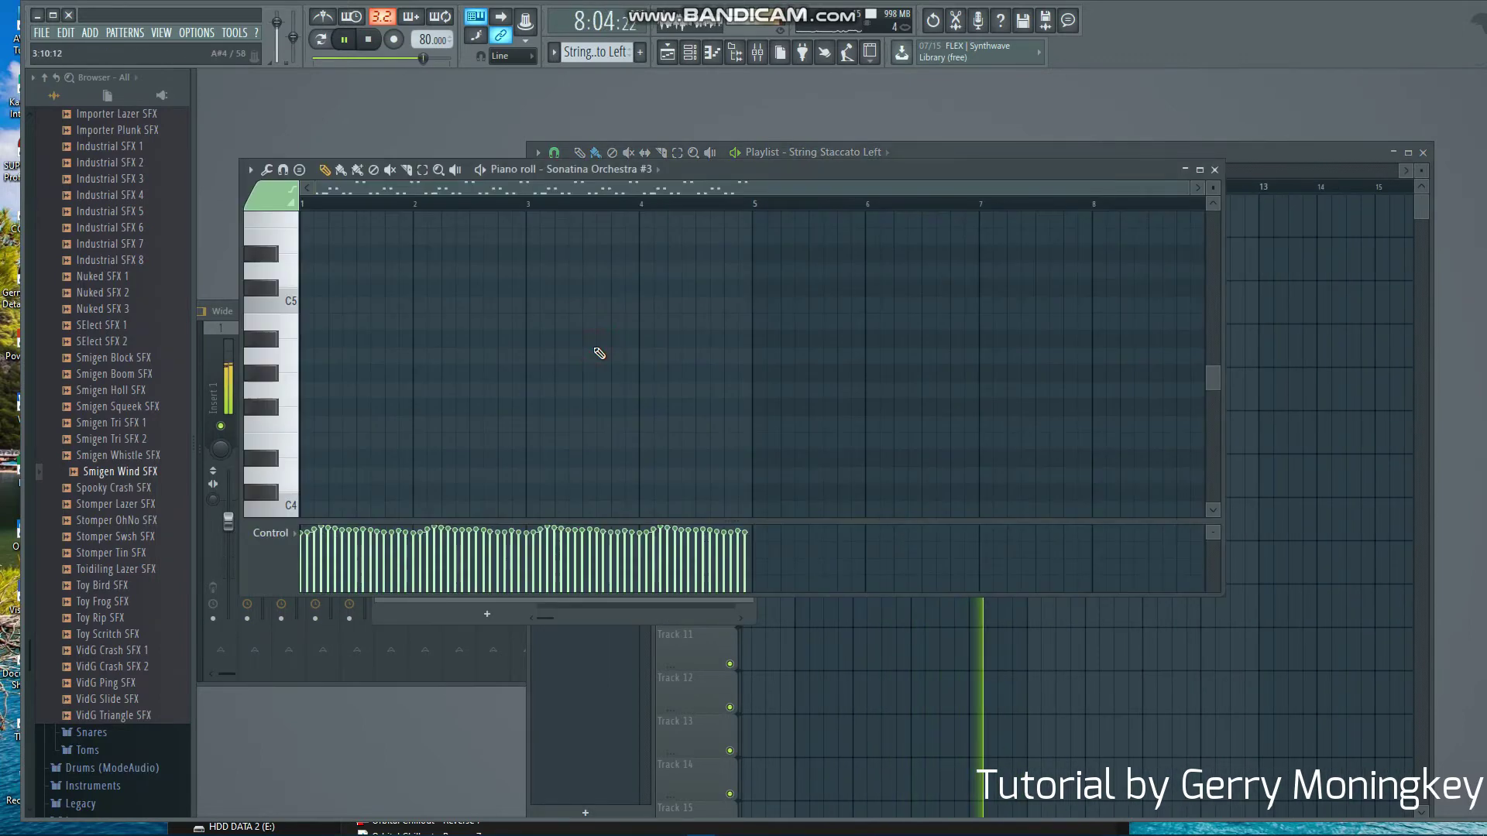
pyautogui.scroll(5, 599, 353)
pyautogui.click(1215, 171)
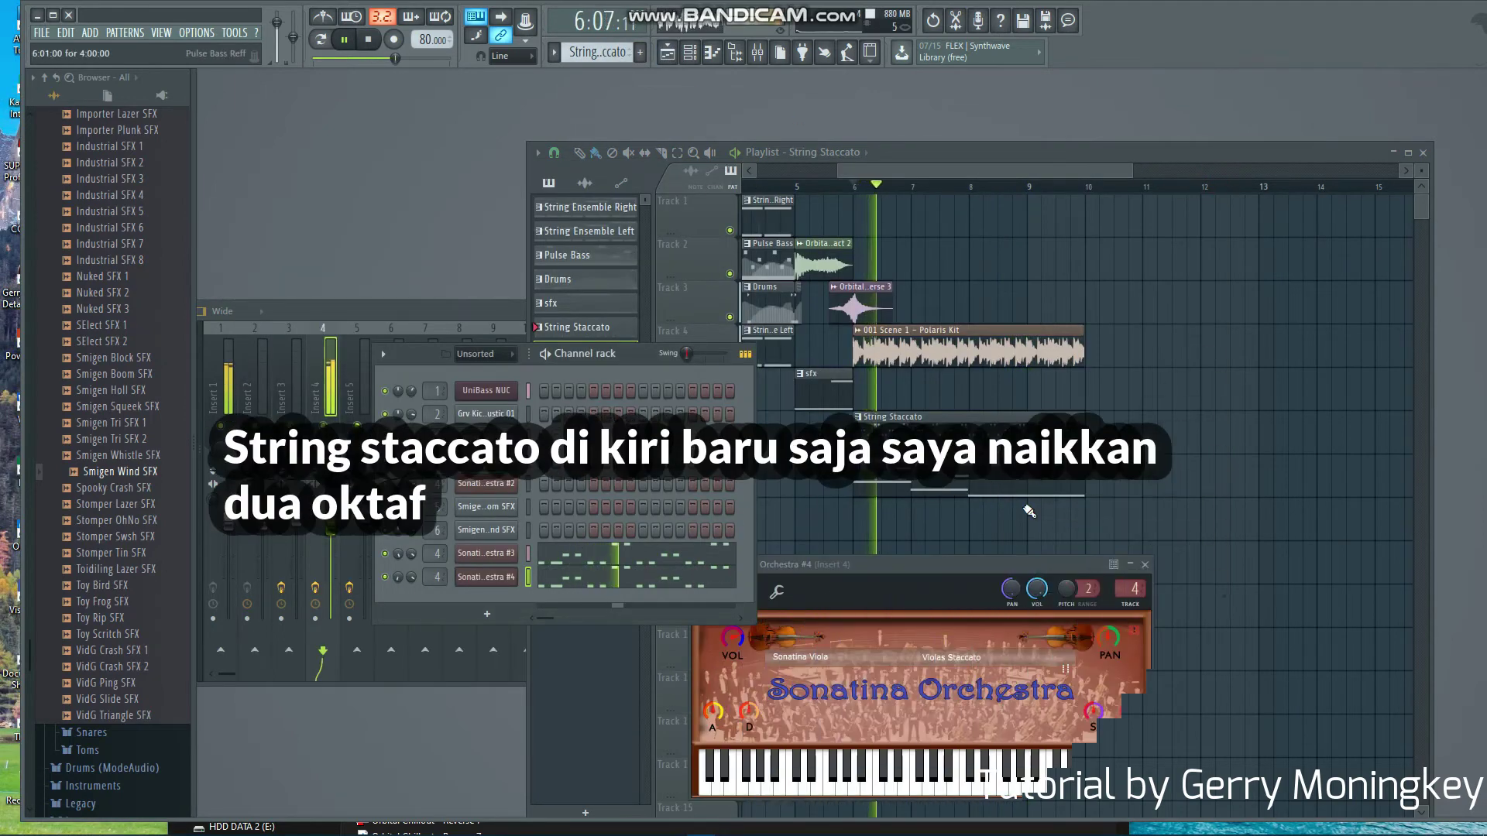
pyautogui.click(1145, 564)
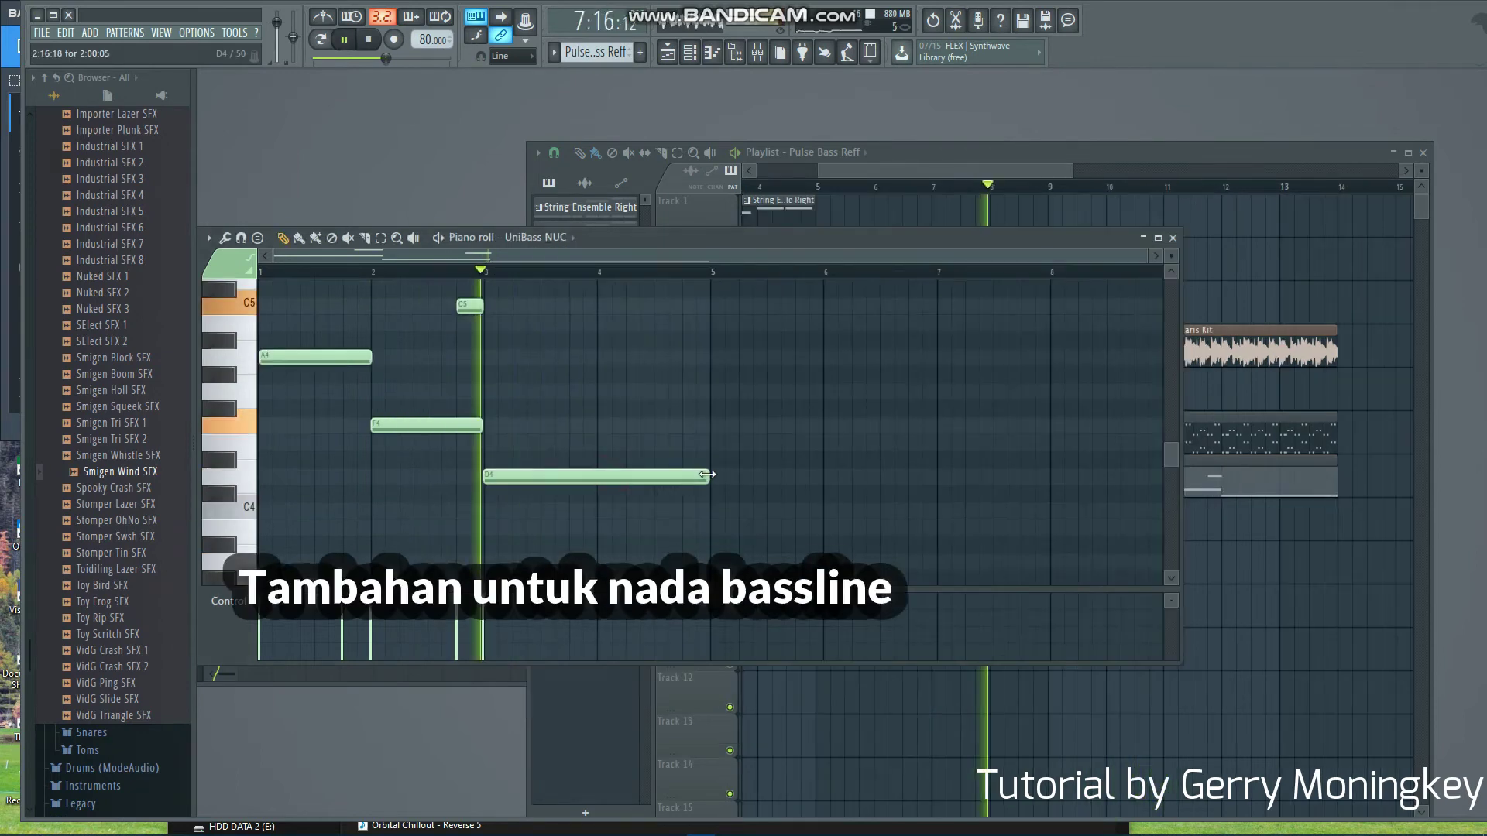
# Step: Add an E4 note at bar 4 of the UniBass NUC bassline with four short E4 repeats after it, and play it
pyautogui.click(602, 441)
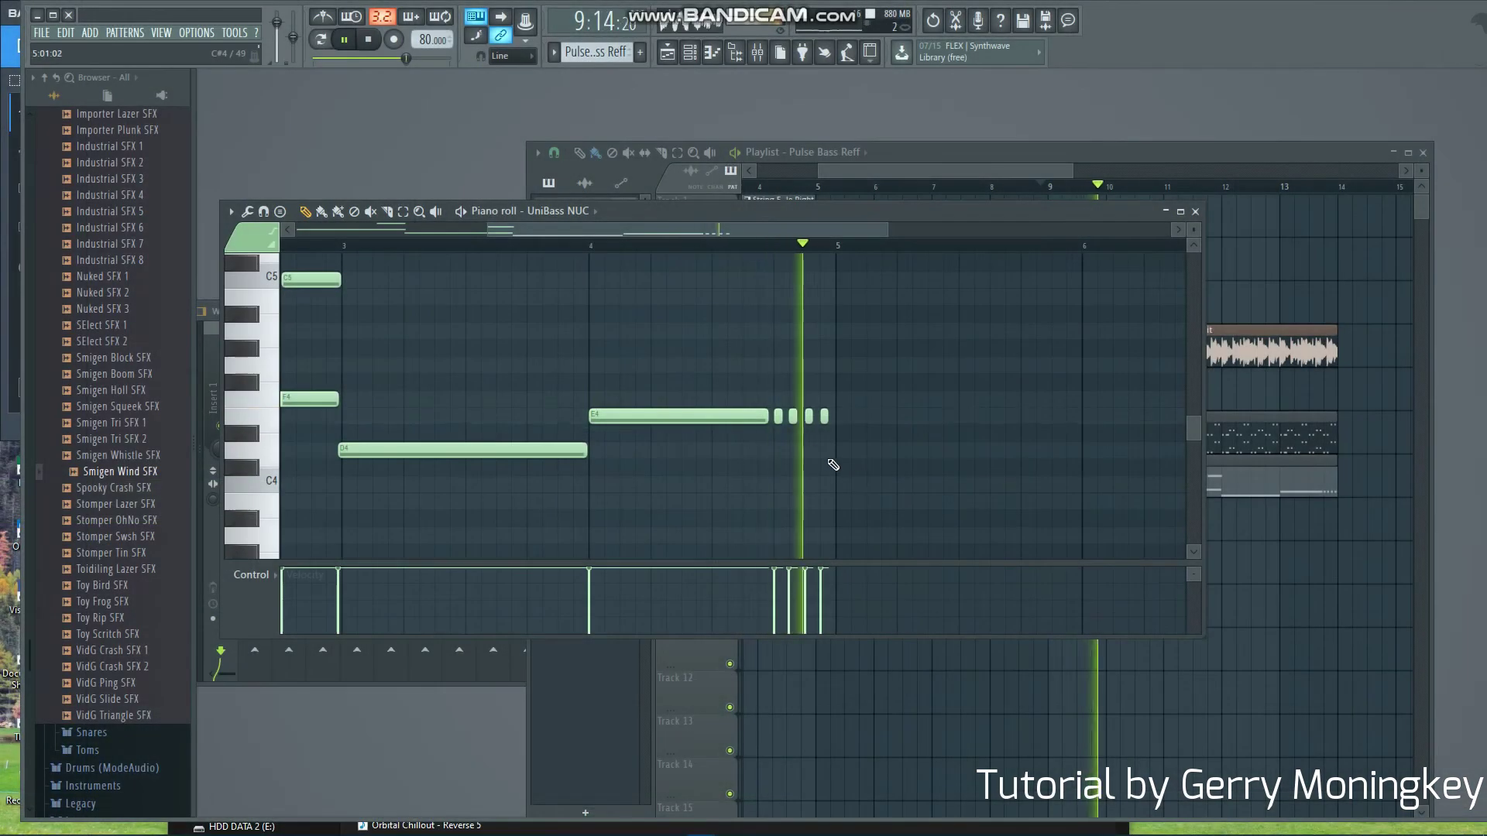
pyautogui.press('space')
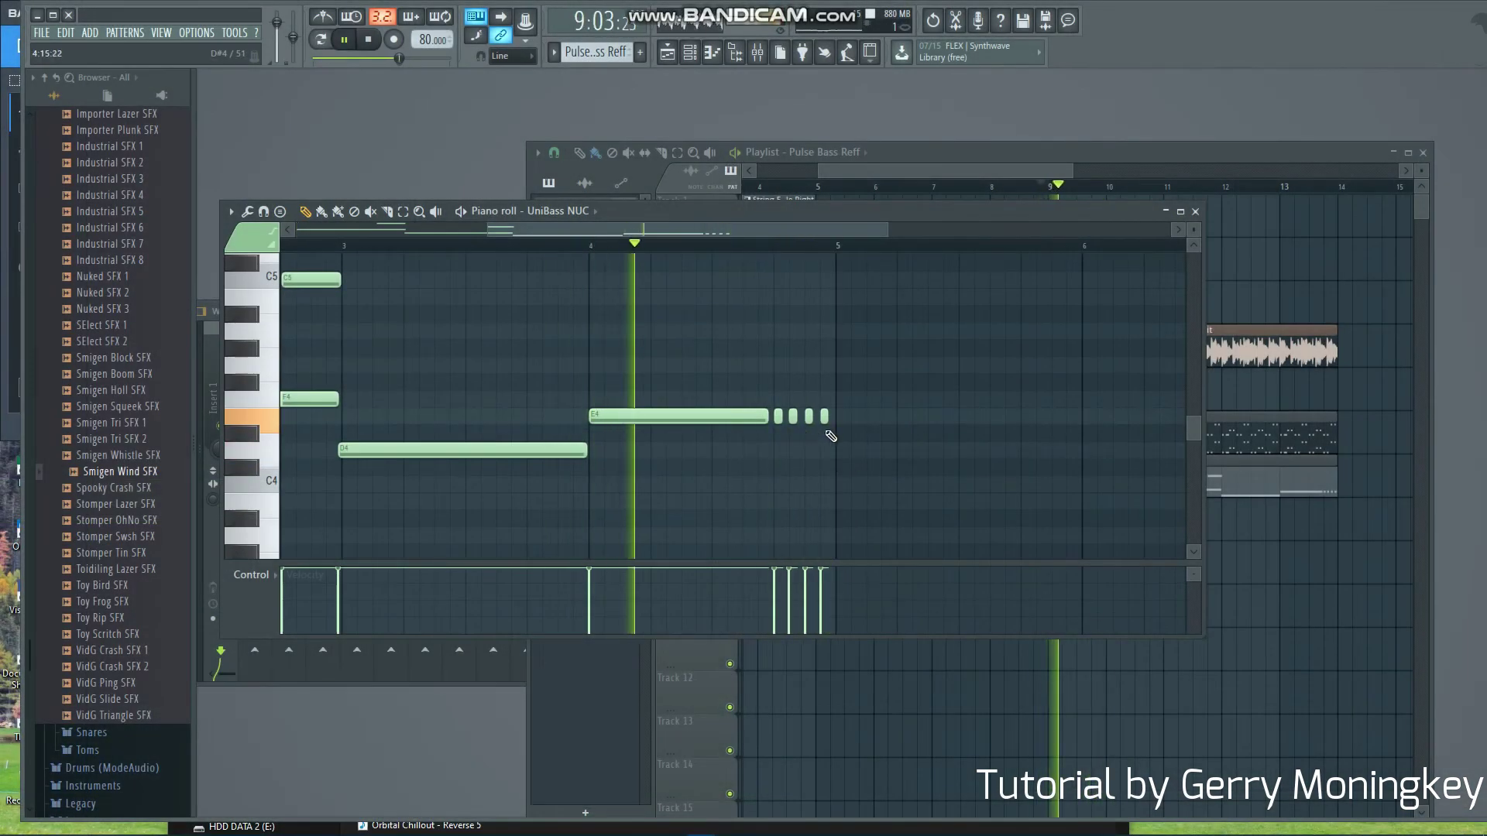
pyautogui.click(1195, 211)
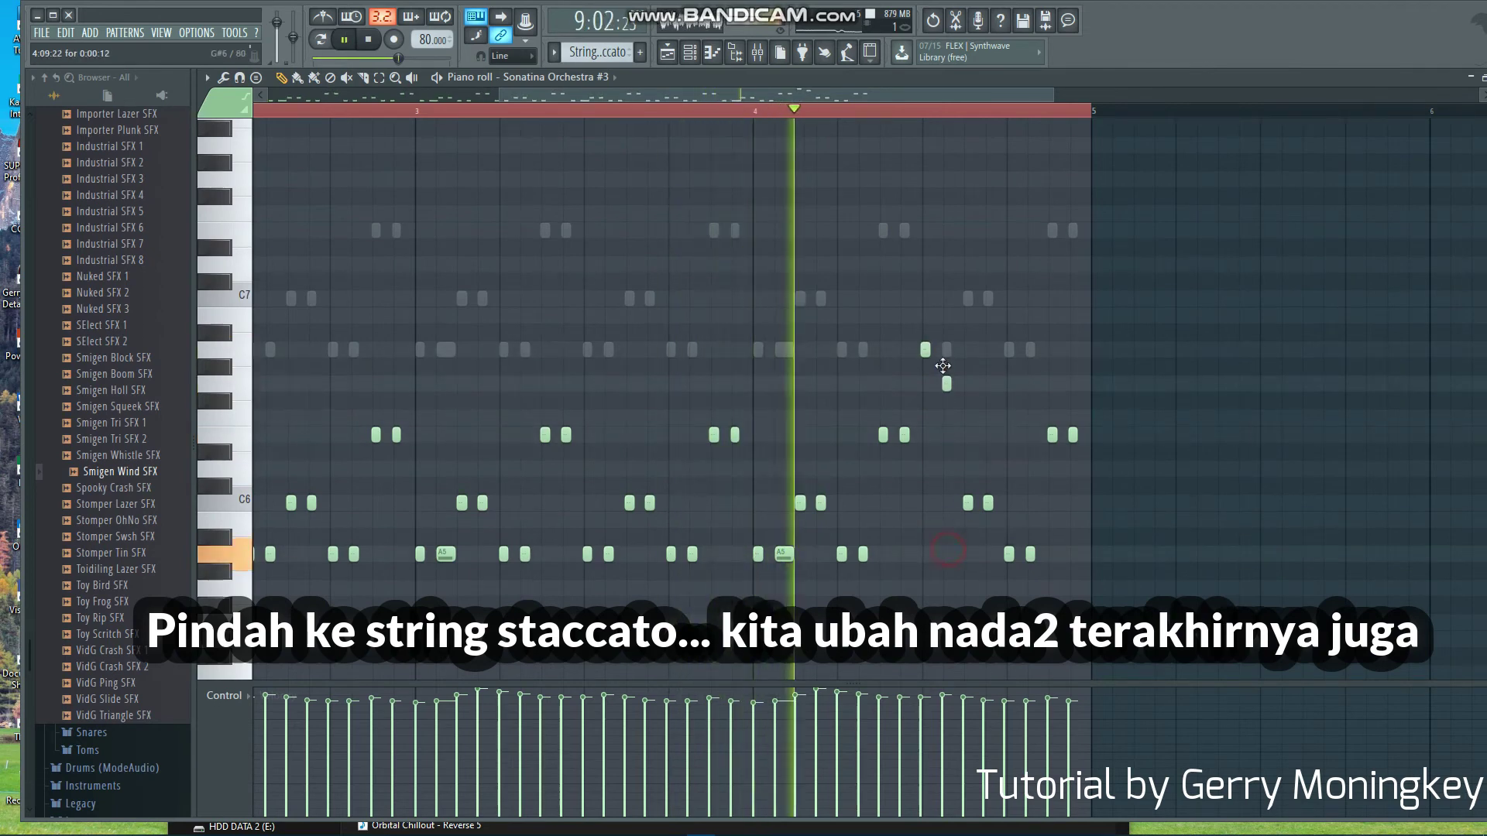
# Step: Rework the ending of the String Staccato pattern in bar 4 with paired A6 and G6 notes, then F6, replacing the lower notes
pyautogui.click(944, 362)
pyautogui.moveTo(945, 362); pyautogui.dragTo(946, 349)
pyautogui.click(967, 383)
pyautogui.click(988, 384)
pyautogui.rightClick(967, 502)
pyautogui.rightClick(988, 503)
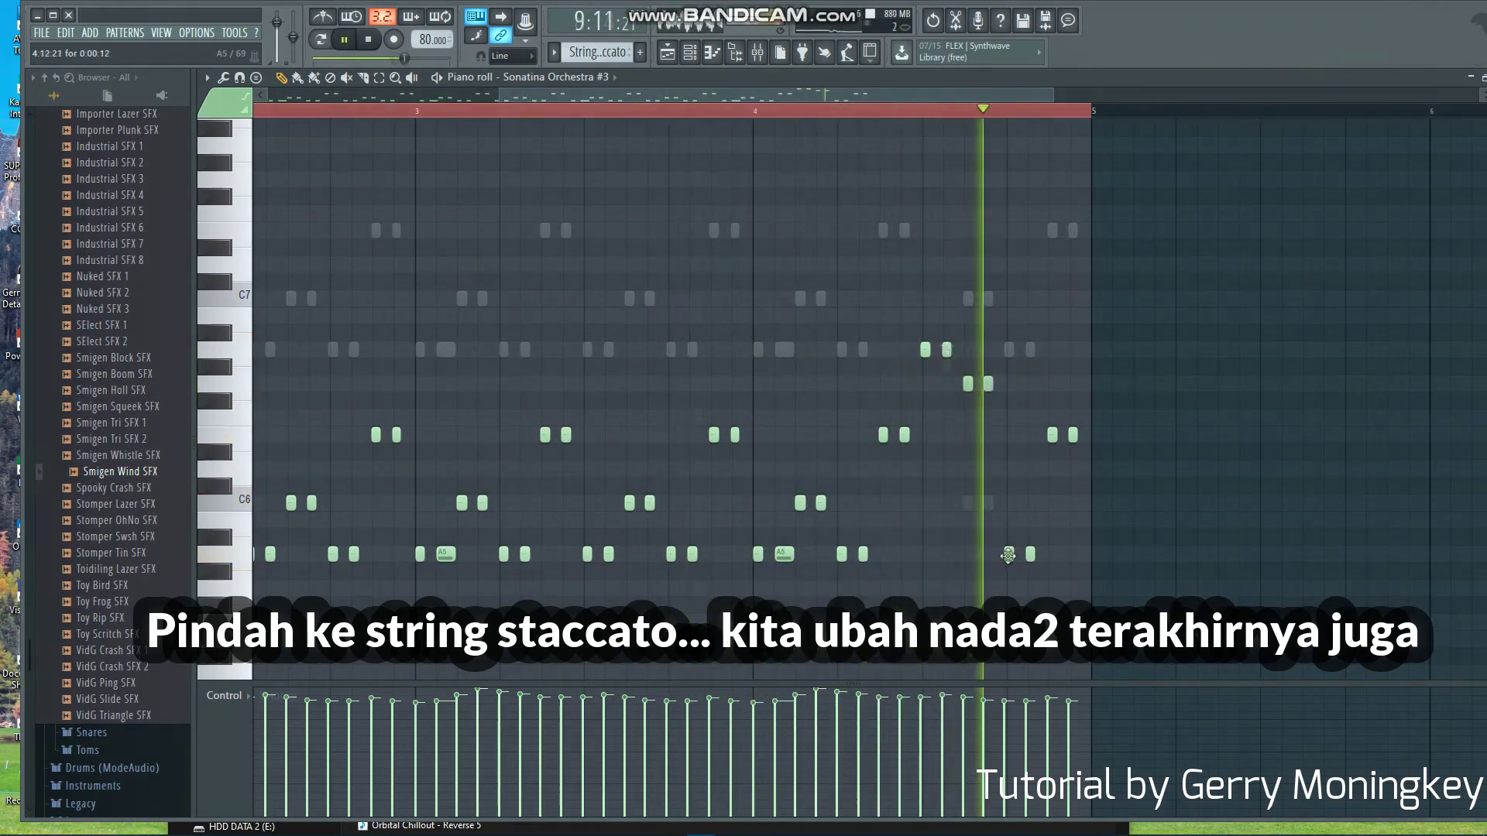
pyautogui.click(1030, 417)
pyautogui.rightClick(1030, 553)
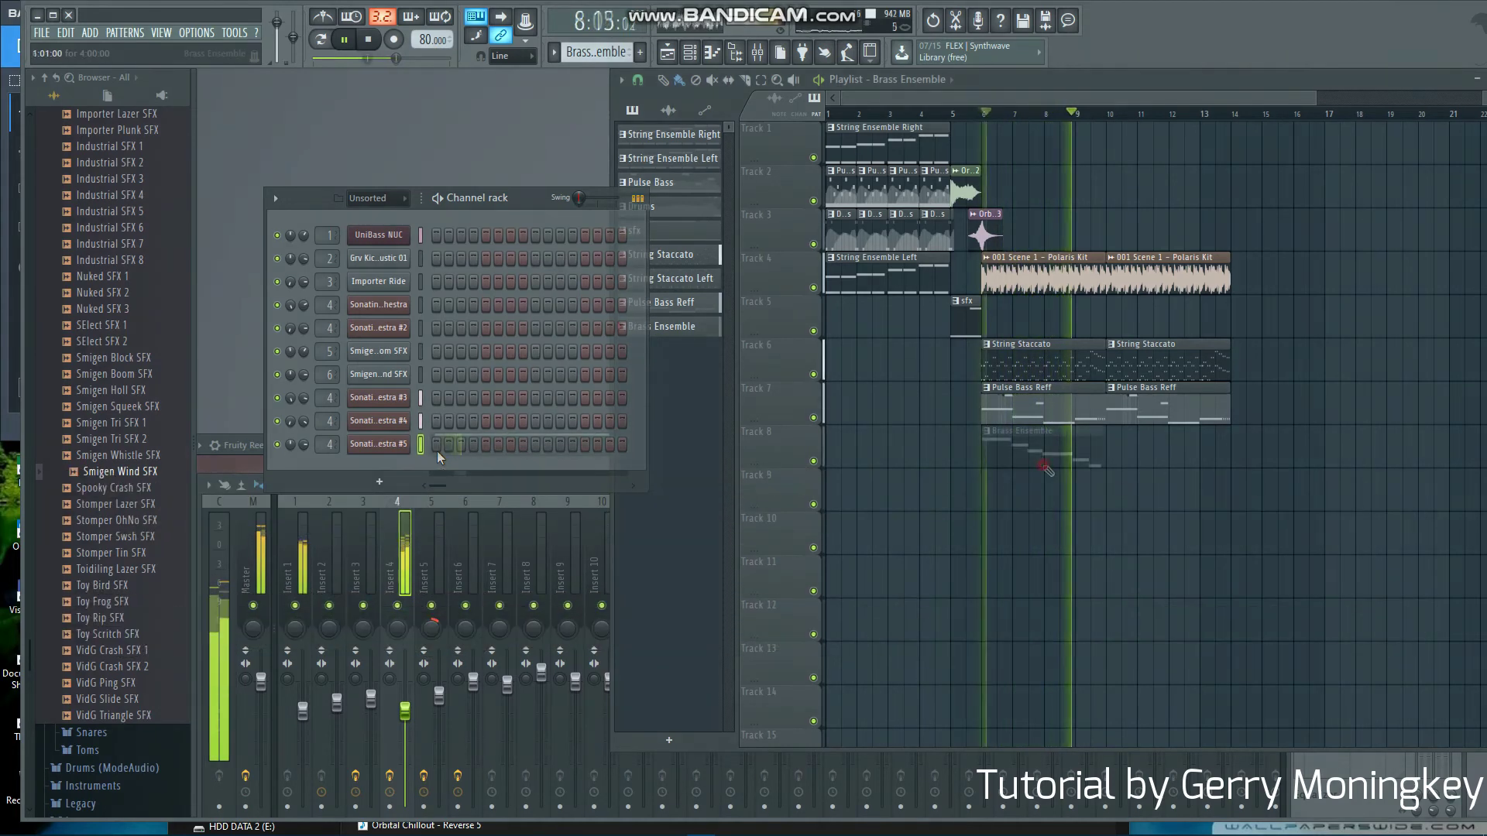
# Step: Open the Brass Ensemble melody, move its G6 note slightly earlier to just before bar 2, and return to the playlist
pyautogui.click(437, 448)
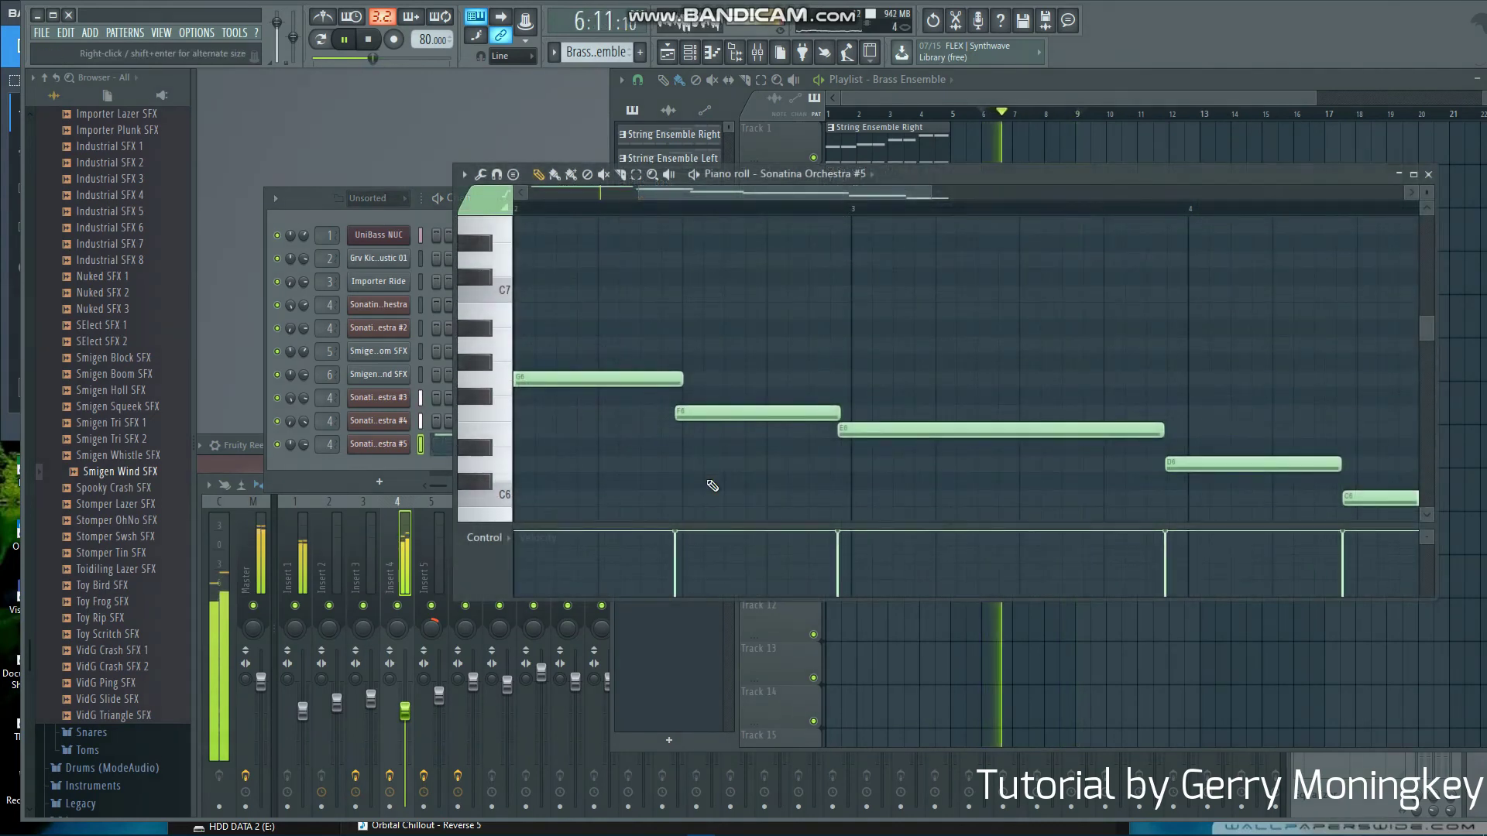
pyautogui.scroll(-3, 811, 394)
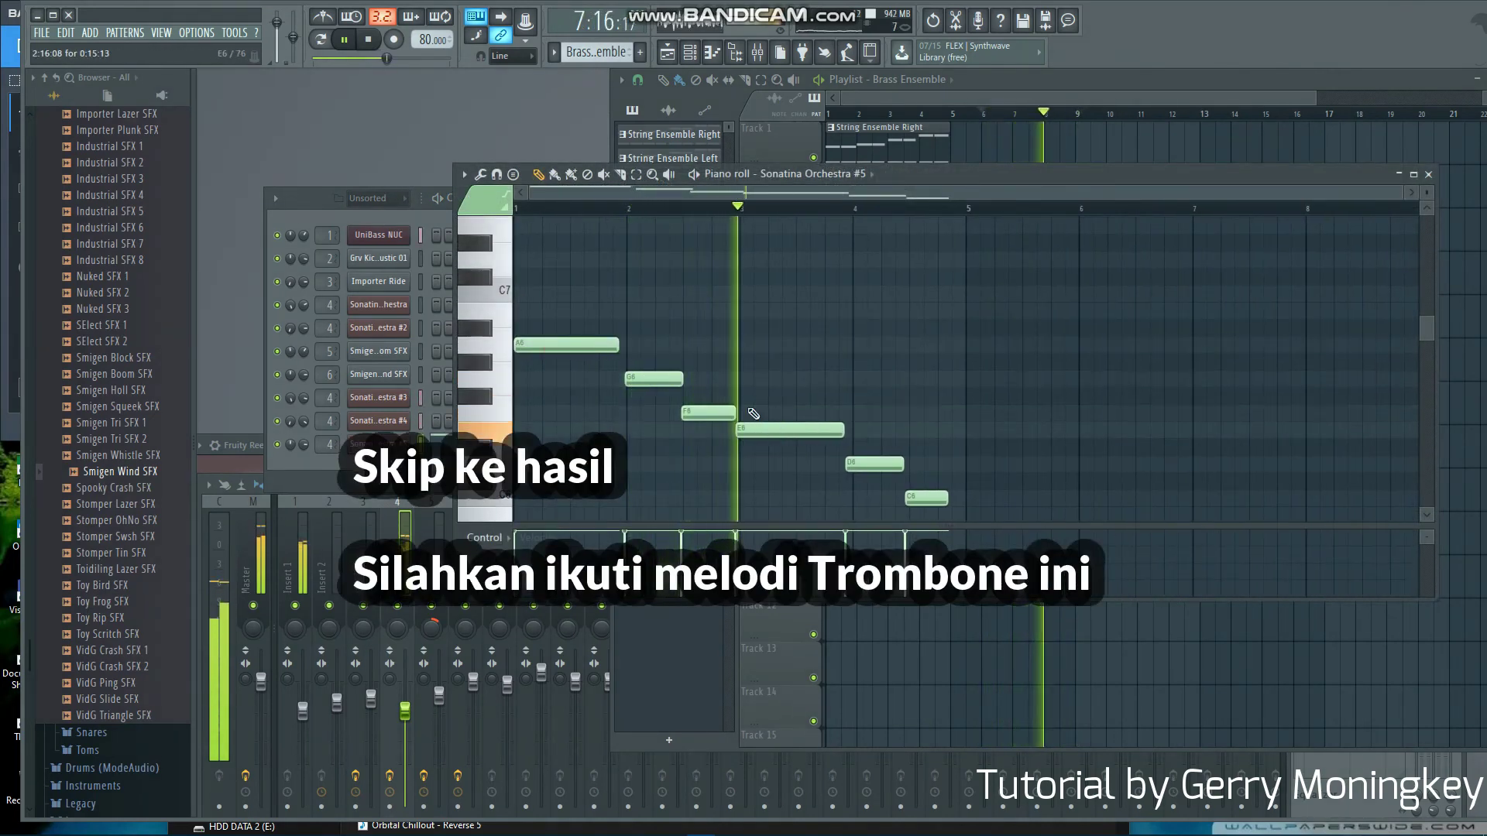
pyautogui.moveTo(639, 374); pyautogui.dragTo(637, 375)
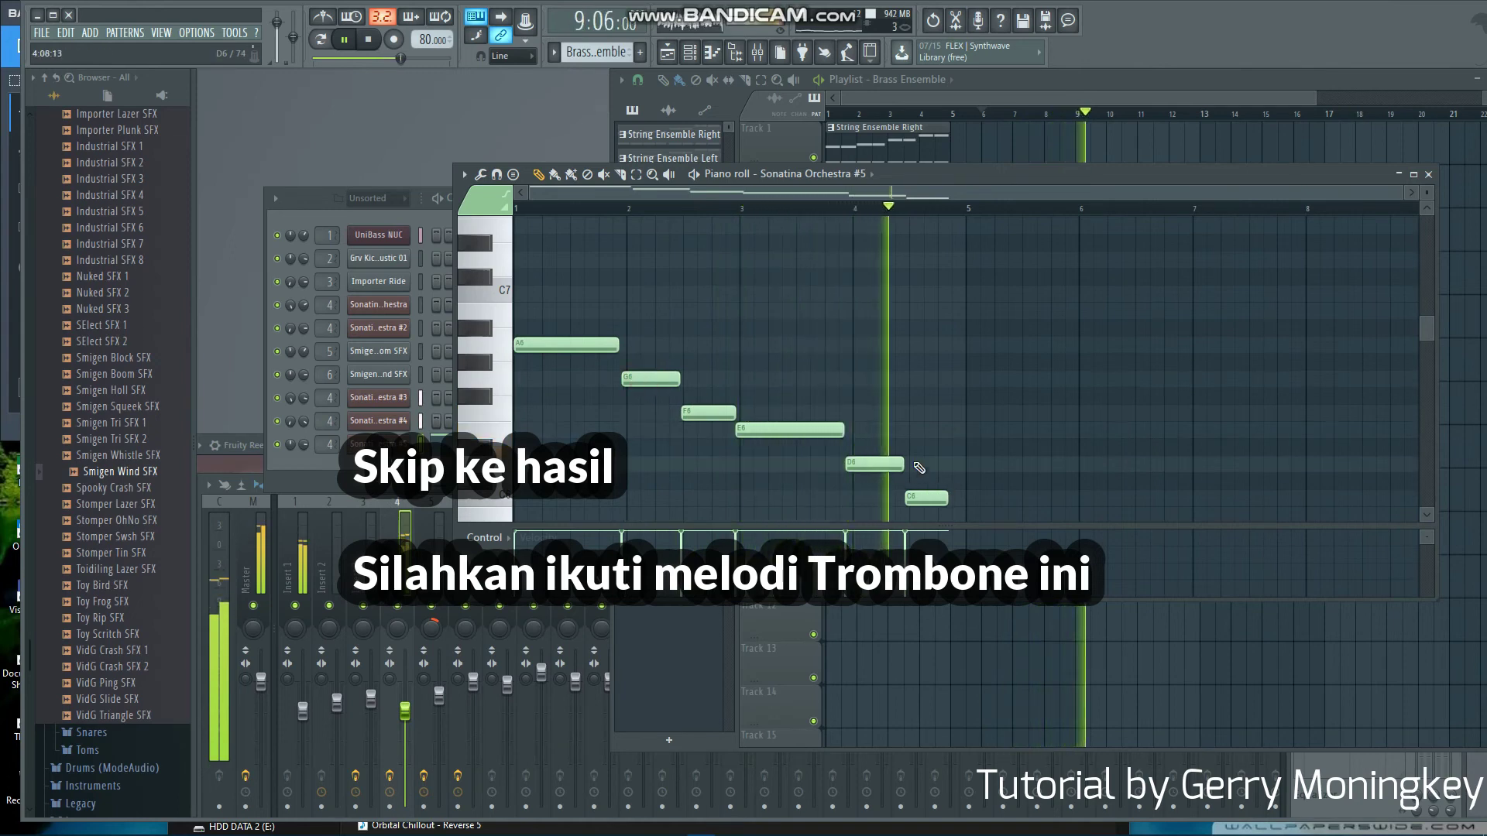
pyautogui.press('F9')
pyautogui.press('F6')
pyautogui.press('F5')
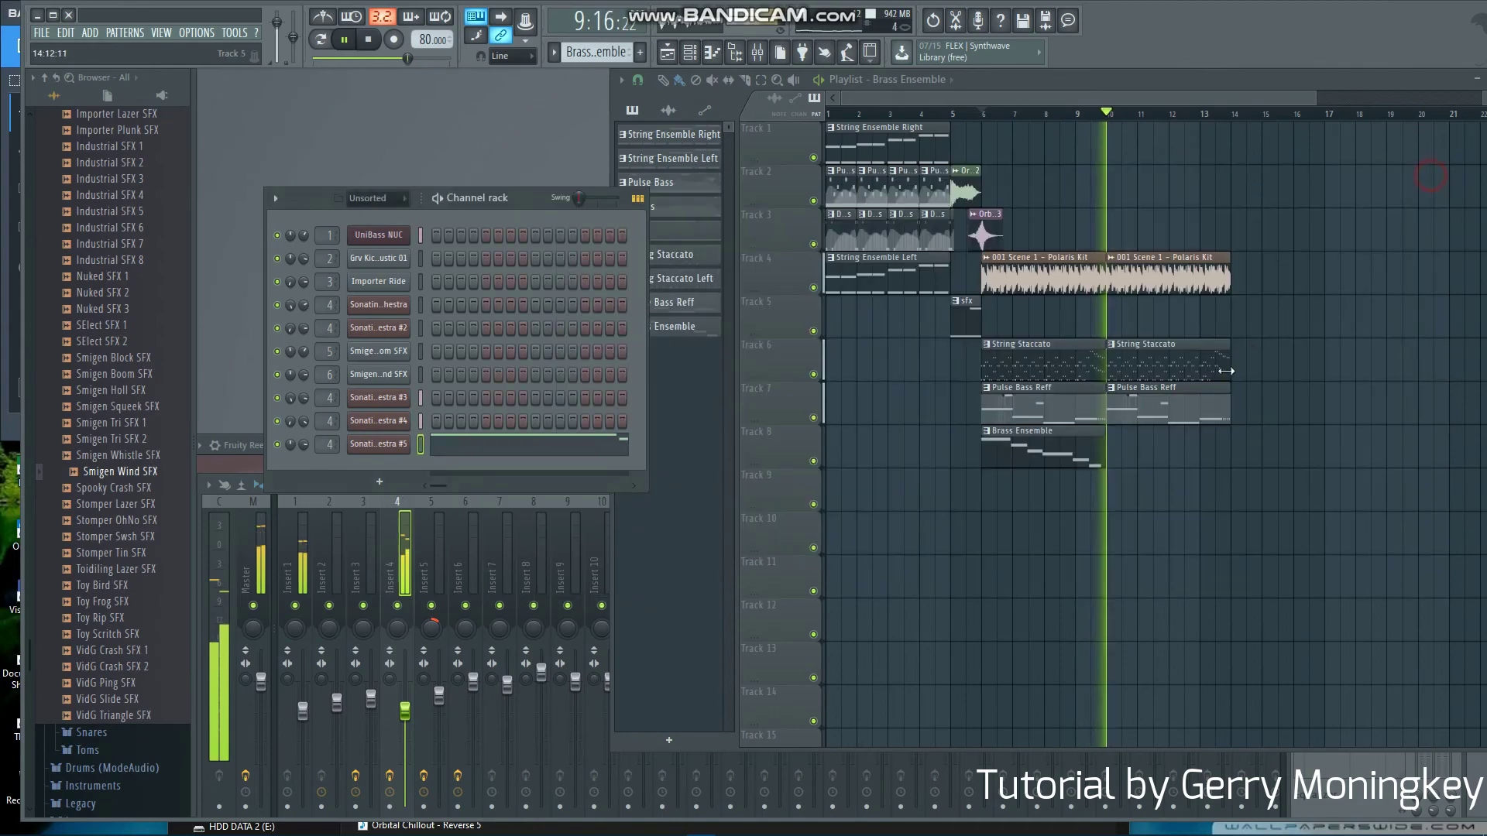
# Step: Place a second Brass Ensemble clip on Track 8 at bar 10 and select the Pulse Bass Reff pattern
pyautogui.click(1113, 440)
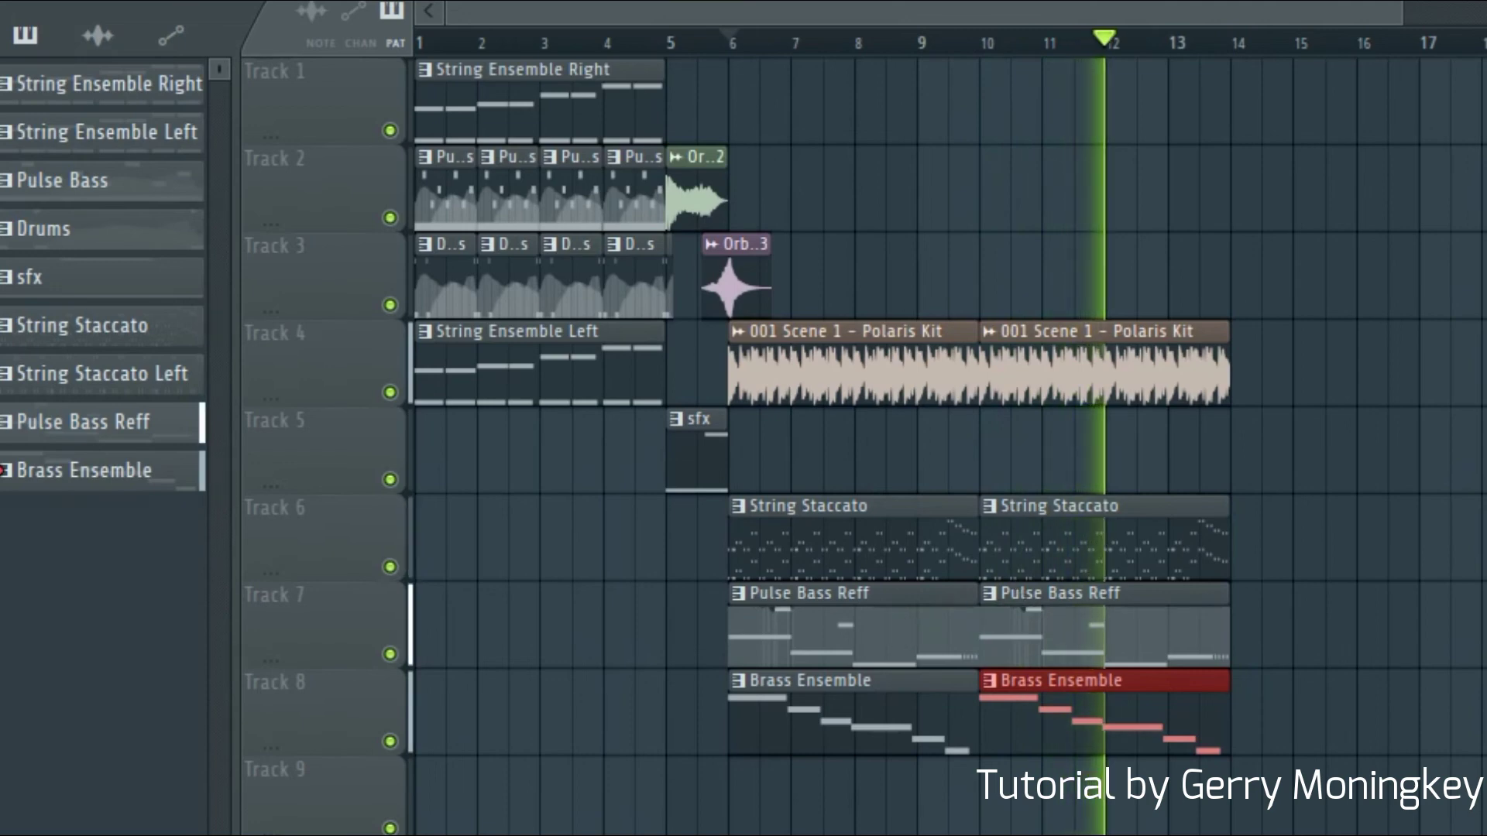
pyautogui.click(936, 631)
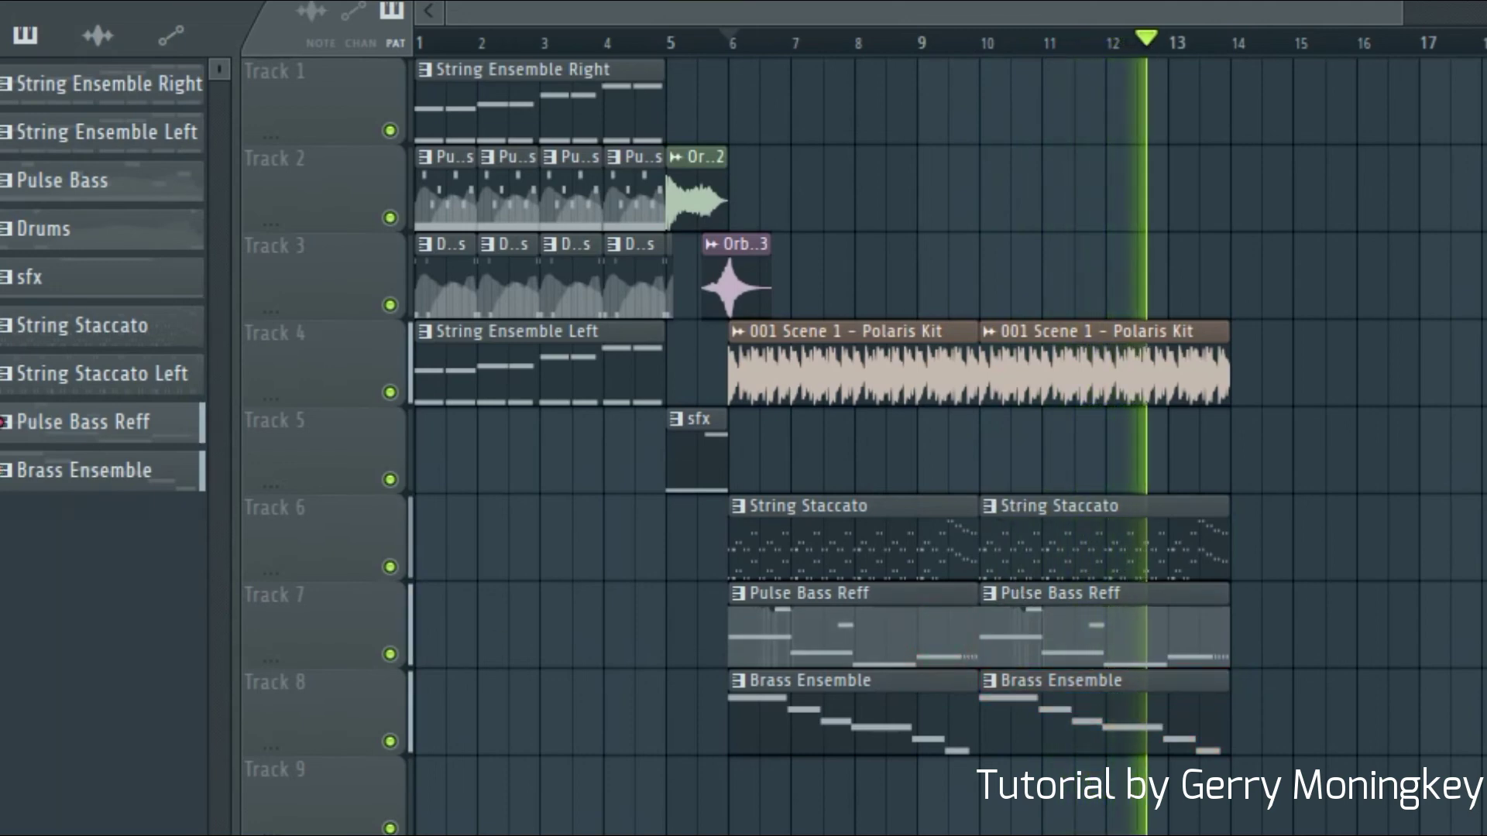
pyautogui.press('F6')
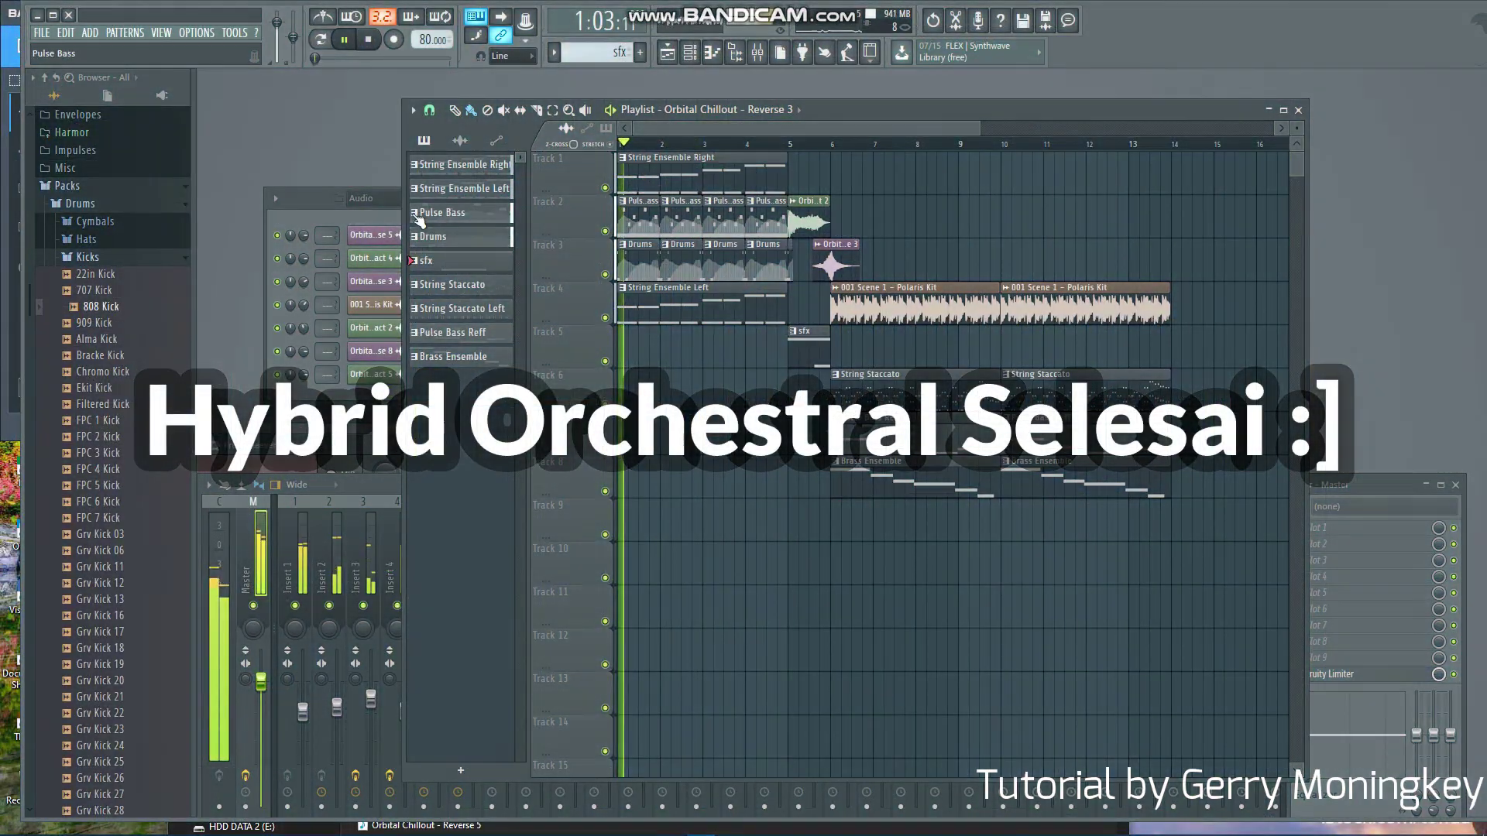
# Step: Select the String Ensemble Left pattern, open the UniBass NUC synth and move its window to examine its settings during playback
pyautogui.click(419, 214)
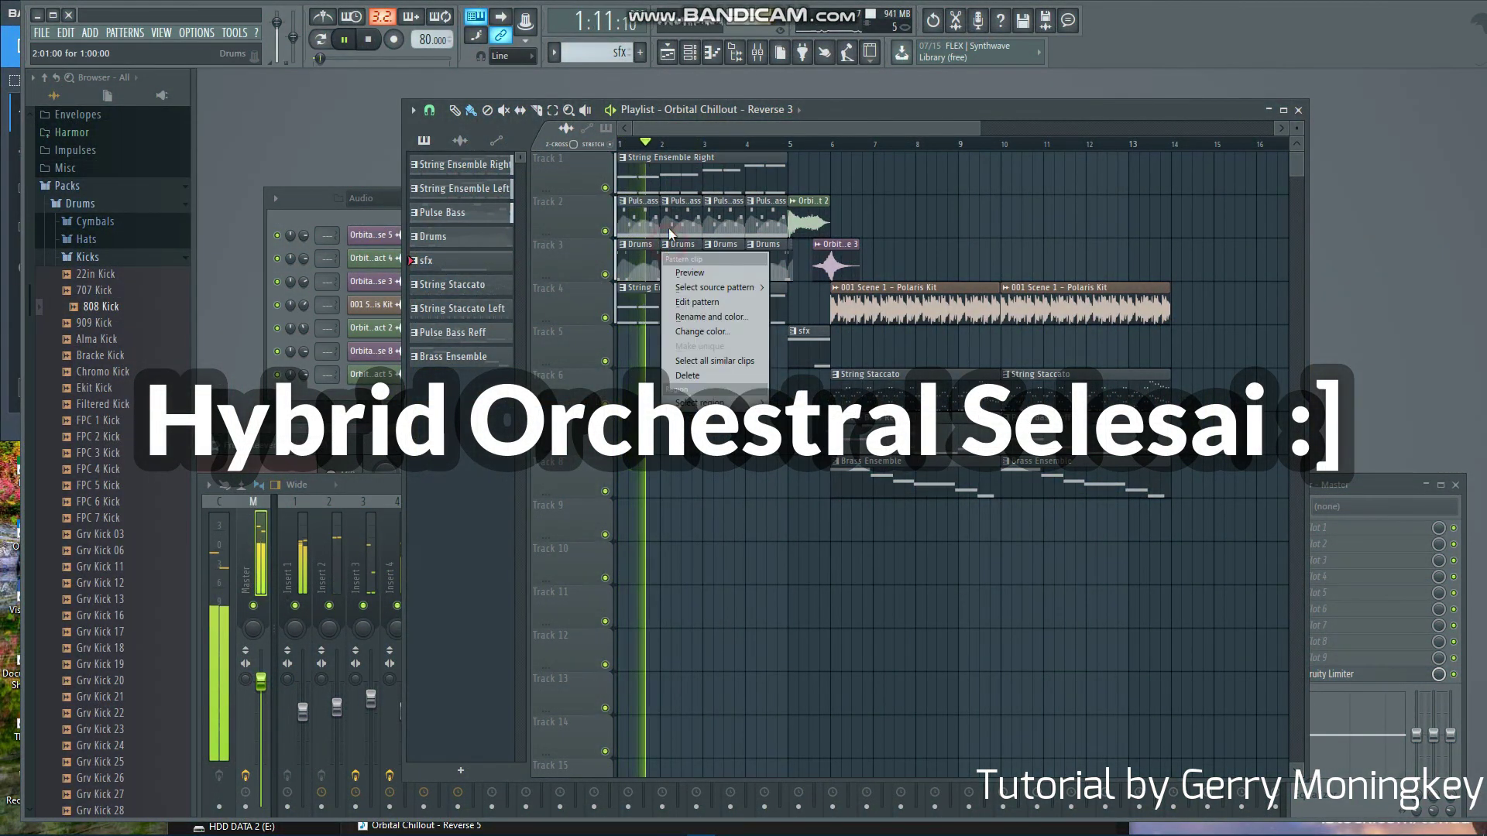
pyautogui.click(467, 192)
pyautogui.click(367, 239)
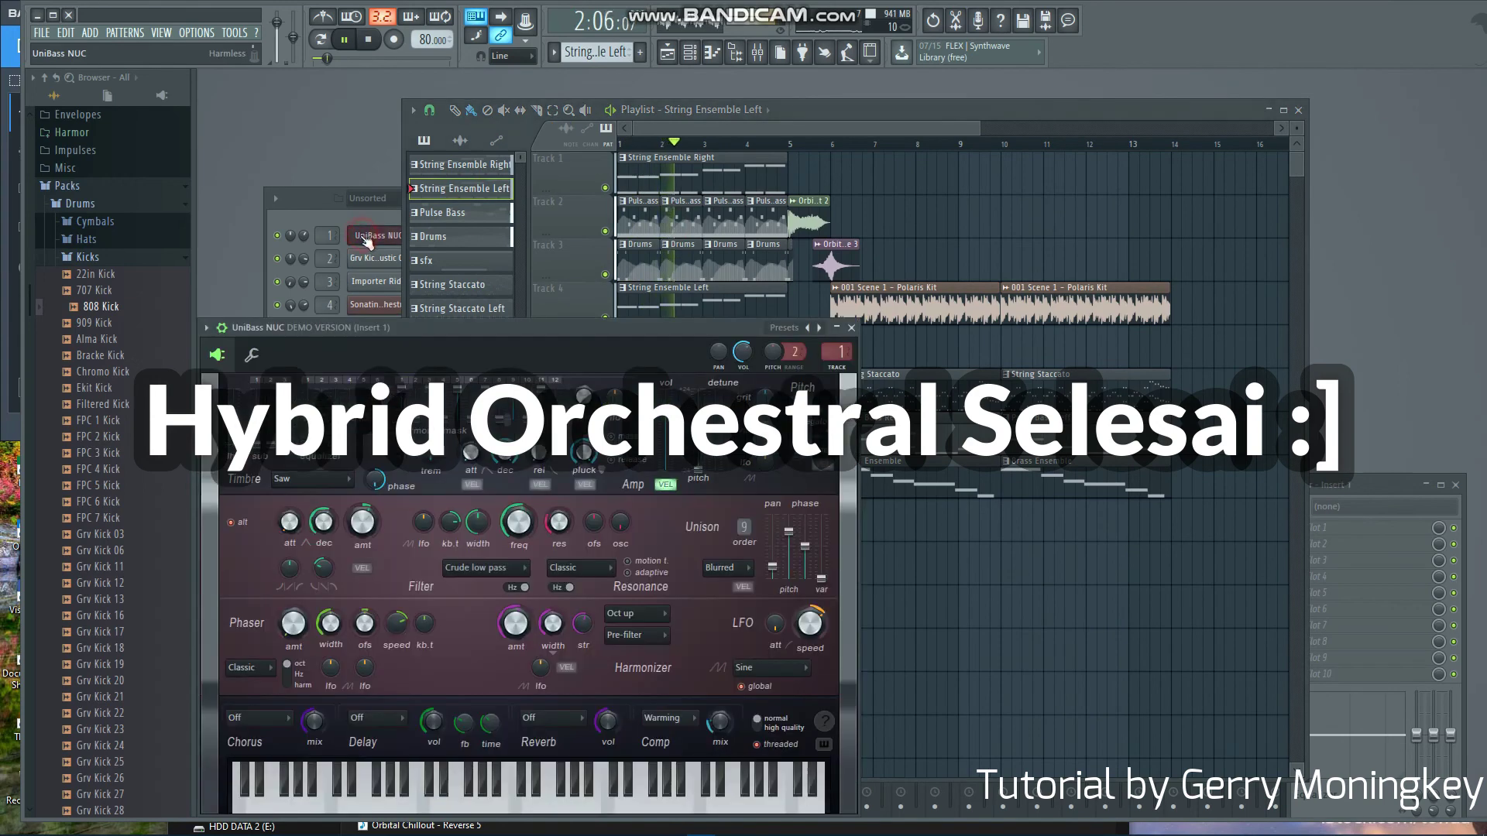
pyautogui.moveTo(503, 332); pyautogui.dragTo(684, 285)
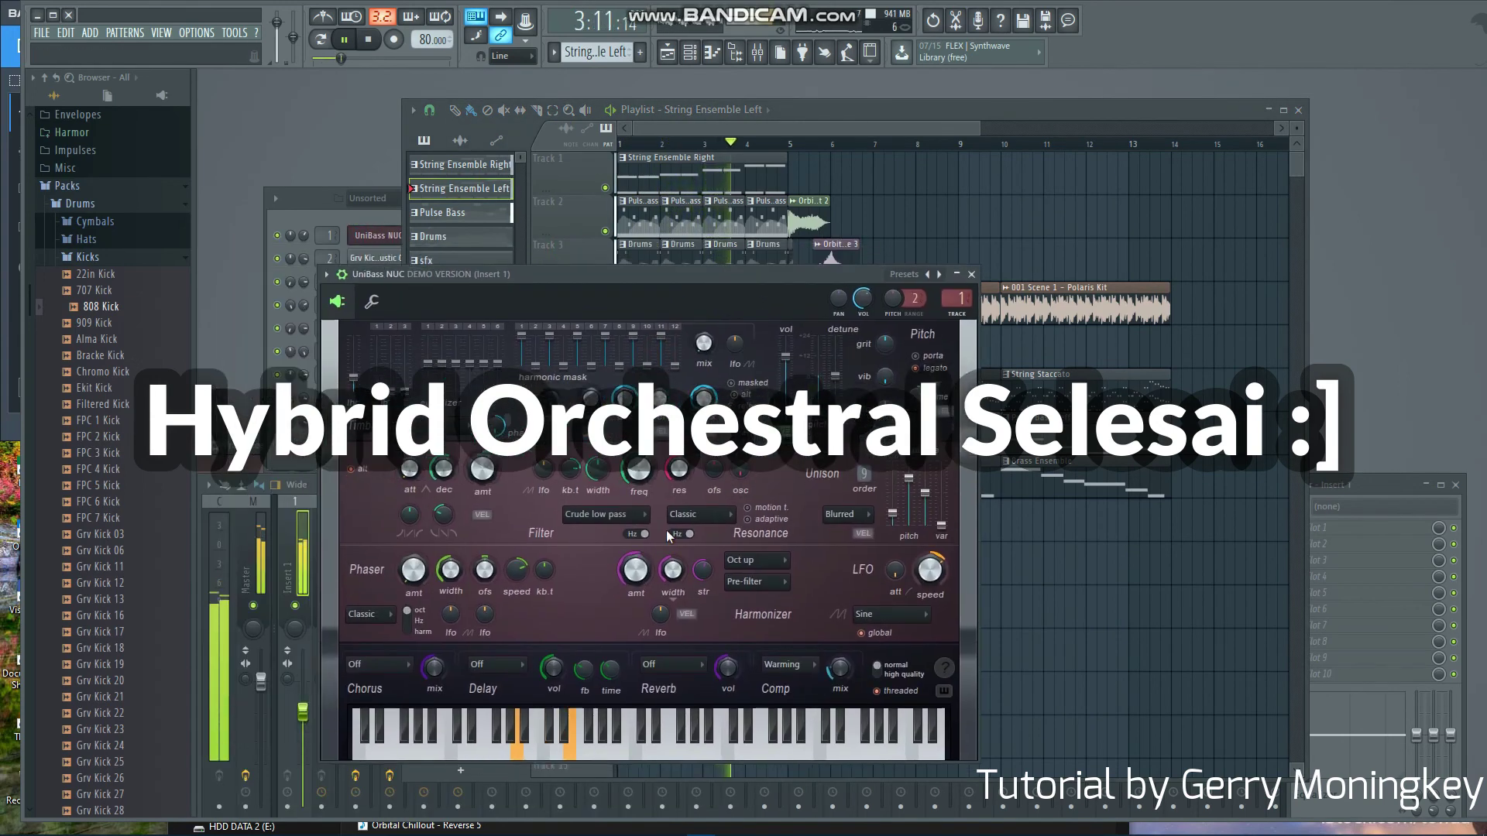